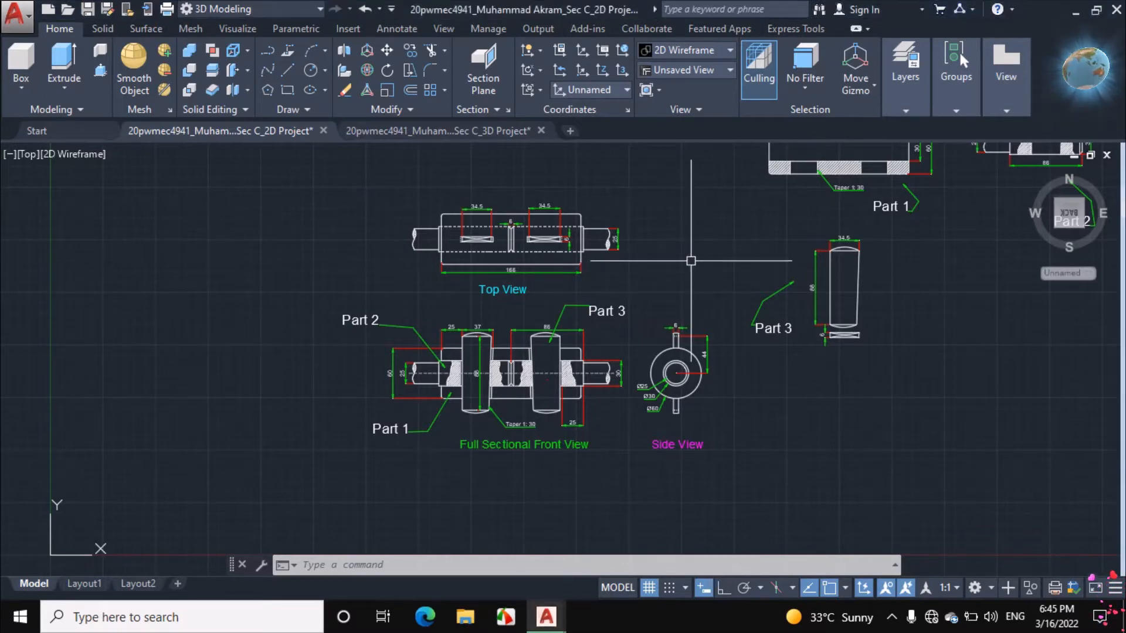
# Start a plot of the model with the AutoCAD PDF (High Quality Print).pc3 plotter, keeping ANSI A (8.50 x 11.00 Inches) paper
pyautogui.click(668, 272)
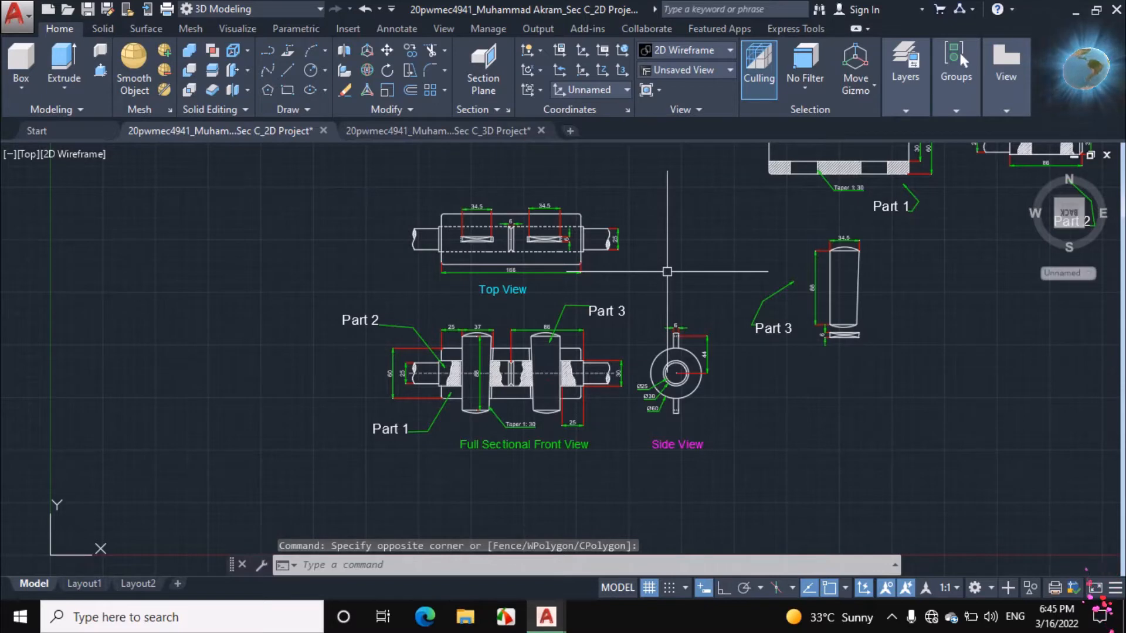
pyautogui.hotkey('ctrl', 'p')
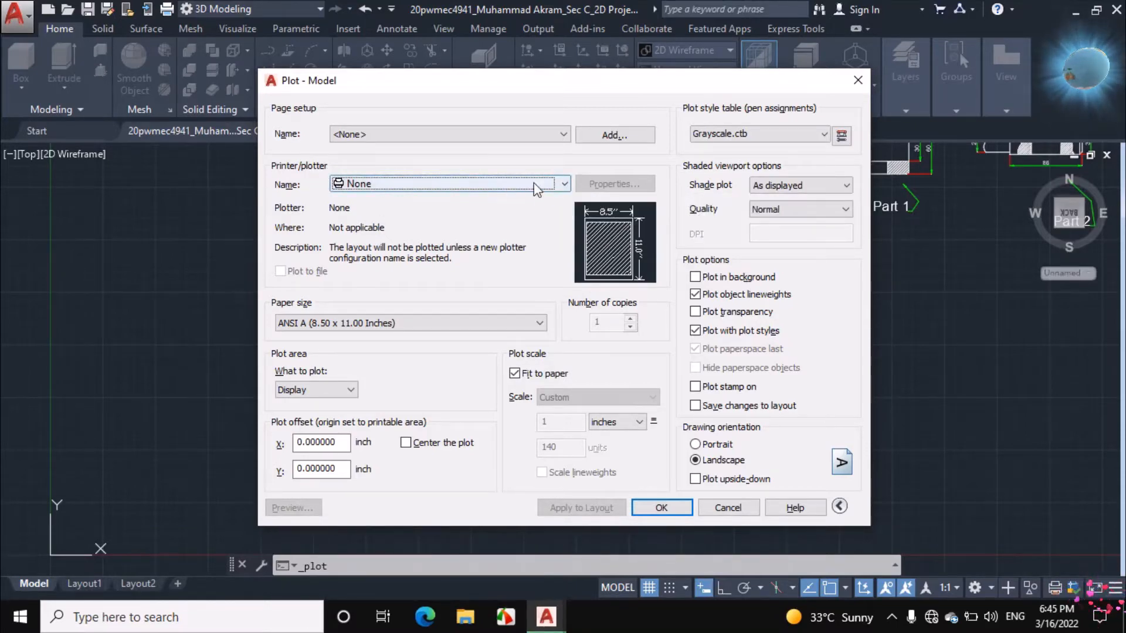
pyautogui.click(553, 179)
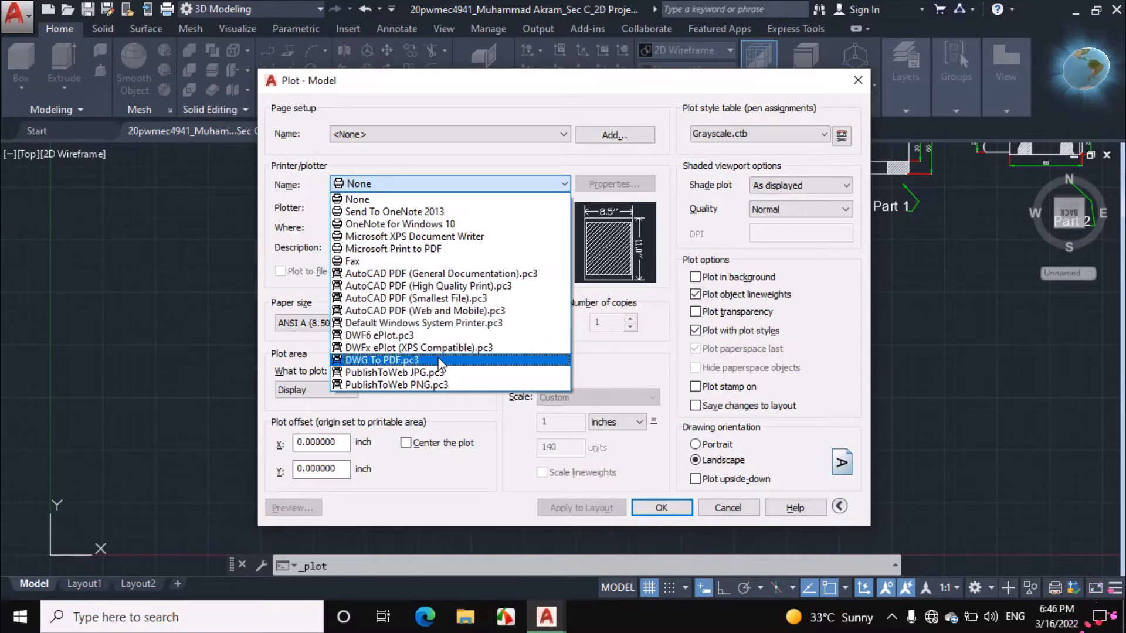
pyautogui.click(461, 287)
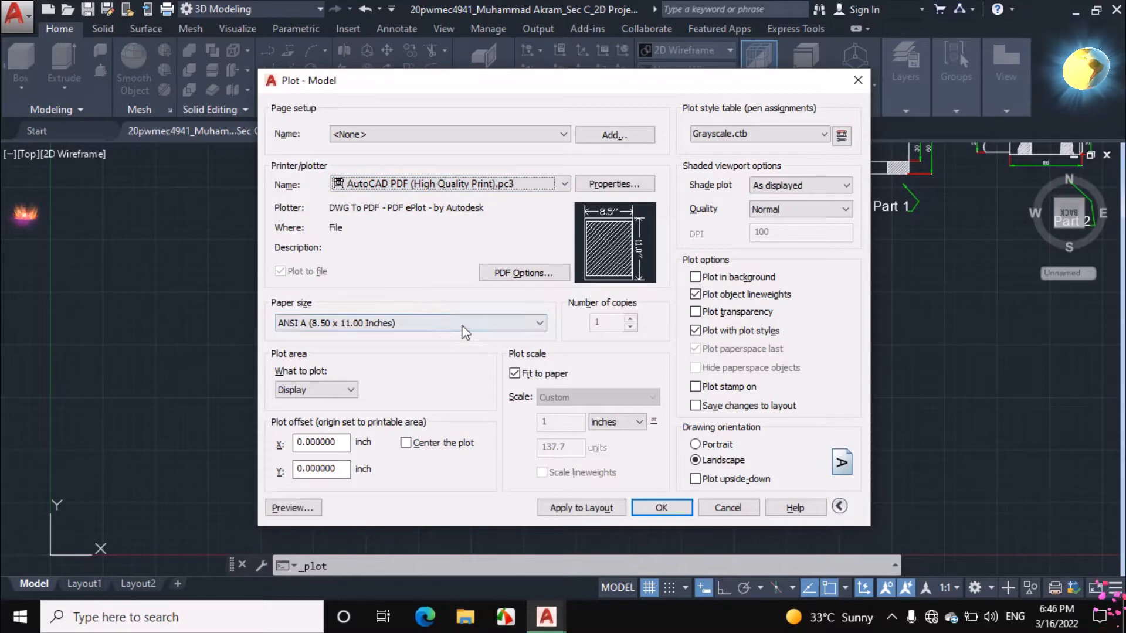
pyautogui.click(536, 322)
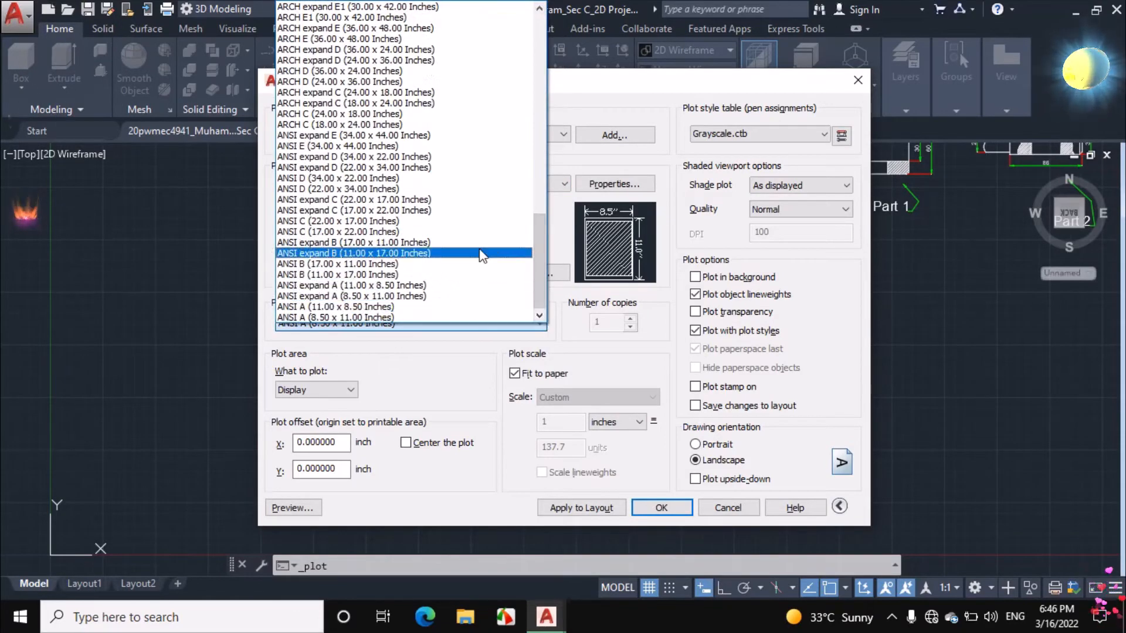
pyautogui.scroll(3, 480, 255)
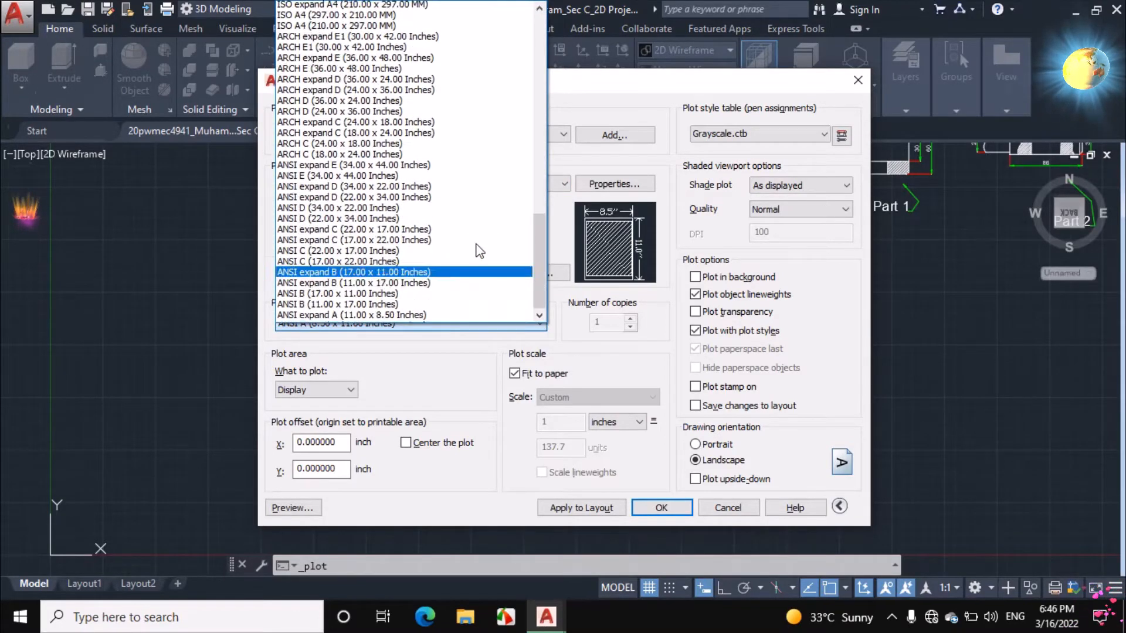
pyautogui.click(542, 327)
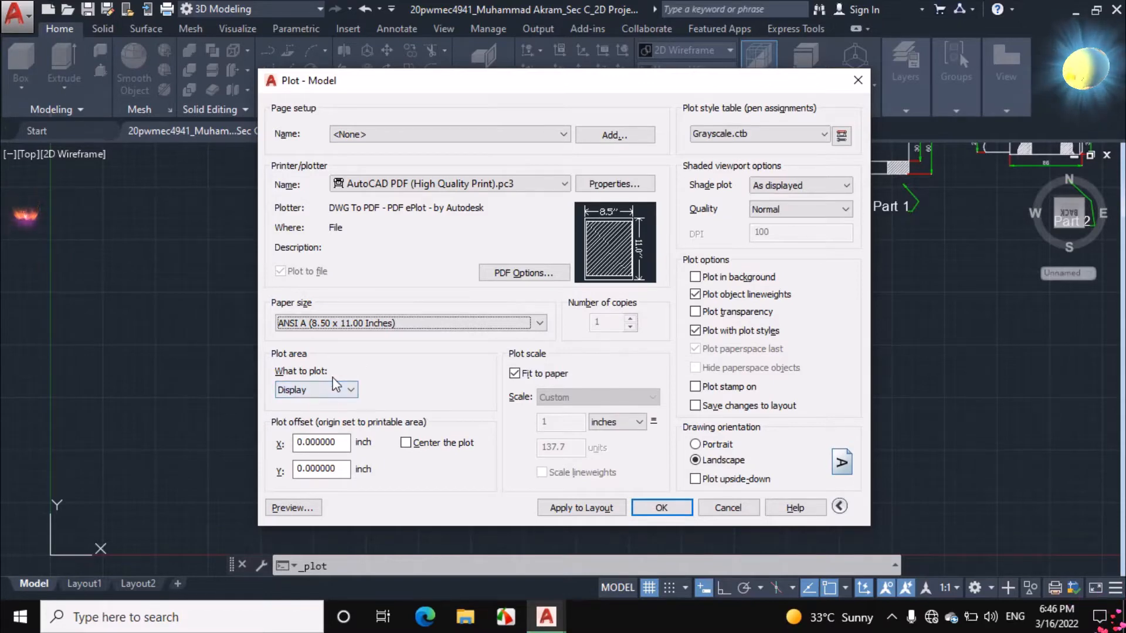
# Set the plot area to Display, center the plot on the paper and set the plot scale units to mm
pyautogui.click(352, 390)
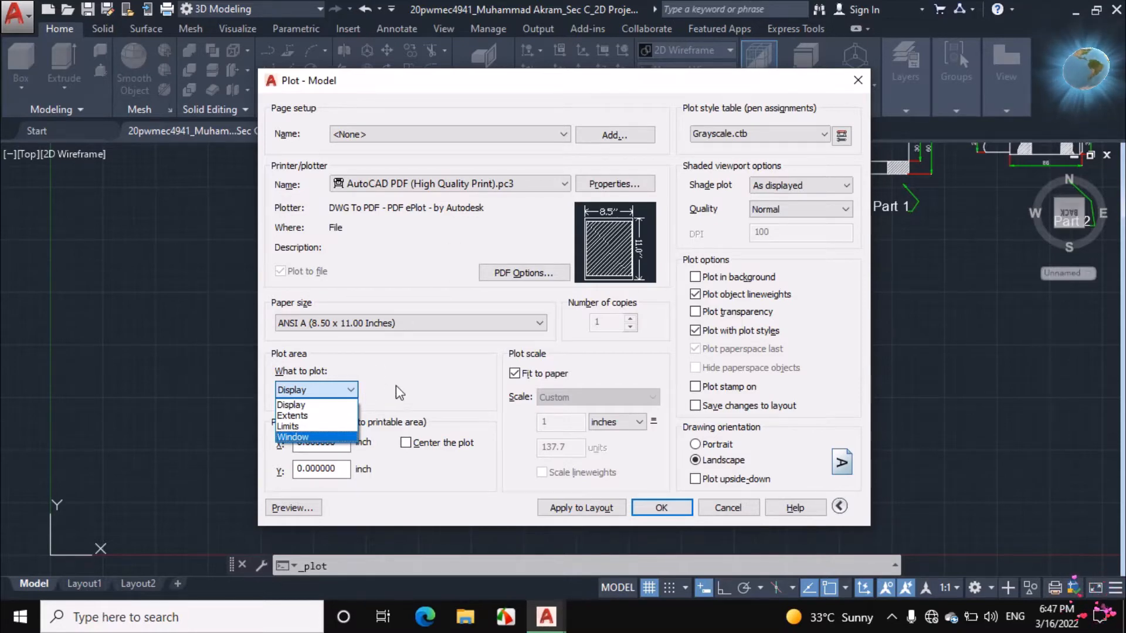
pyautogui.click(316, 406)
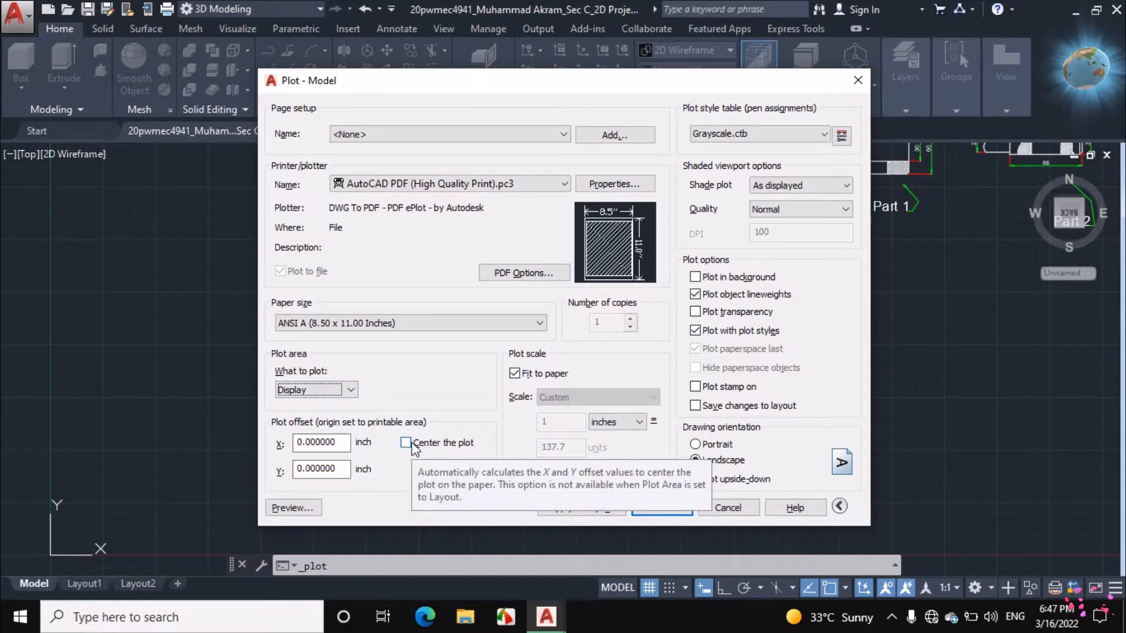
pyautogui.click(413, 444)
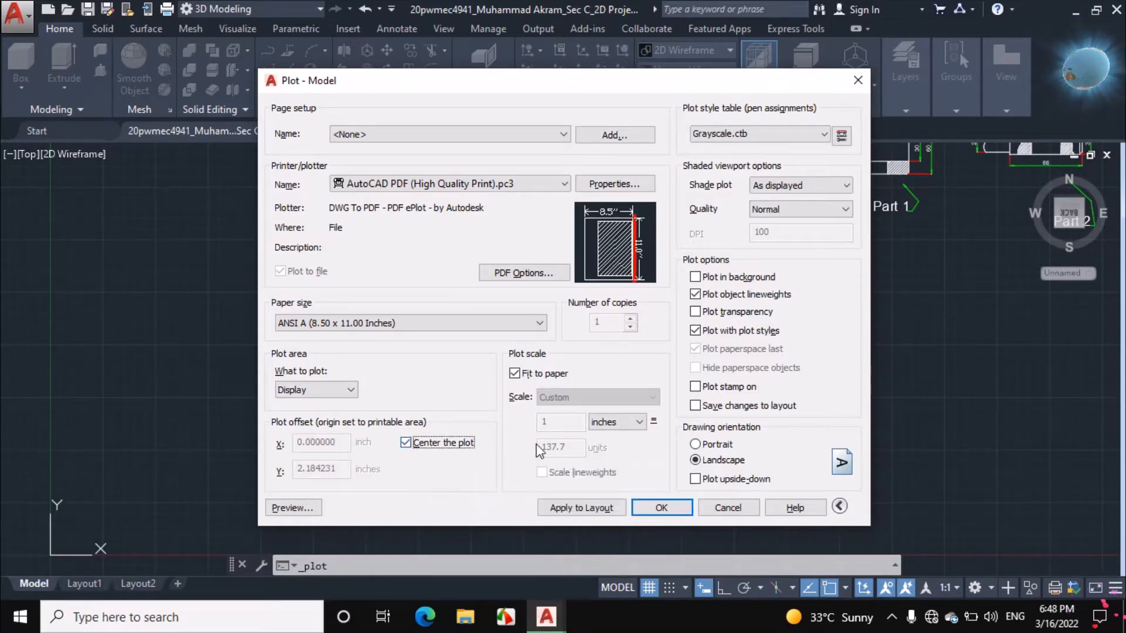
pyautogui.click(639, 422)
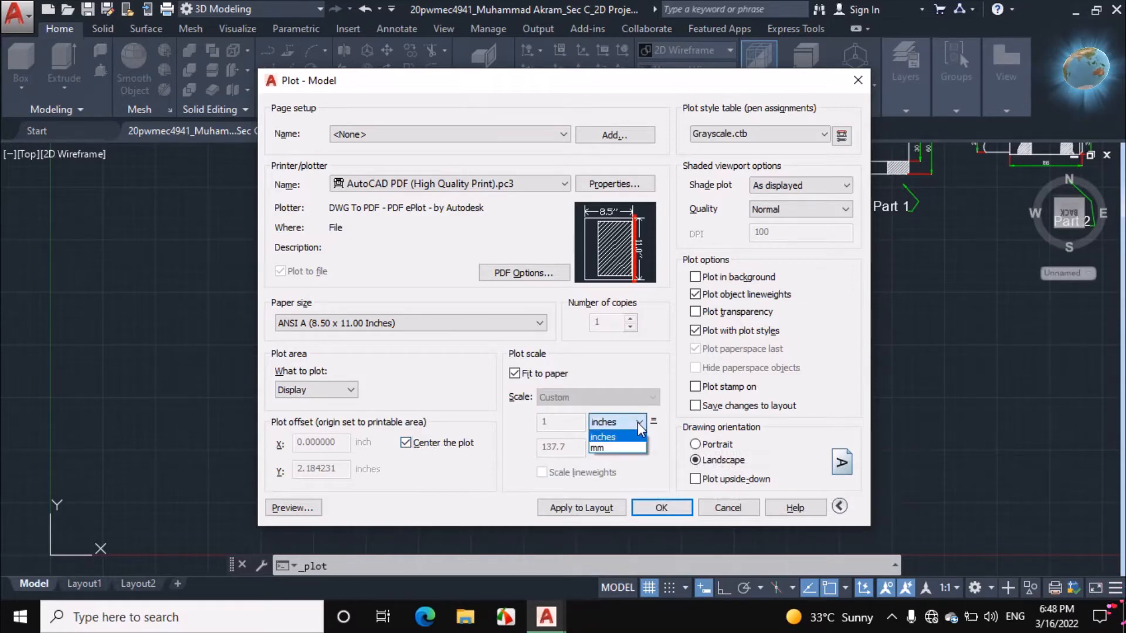
pyautogui.click(608, 449)
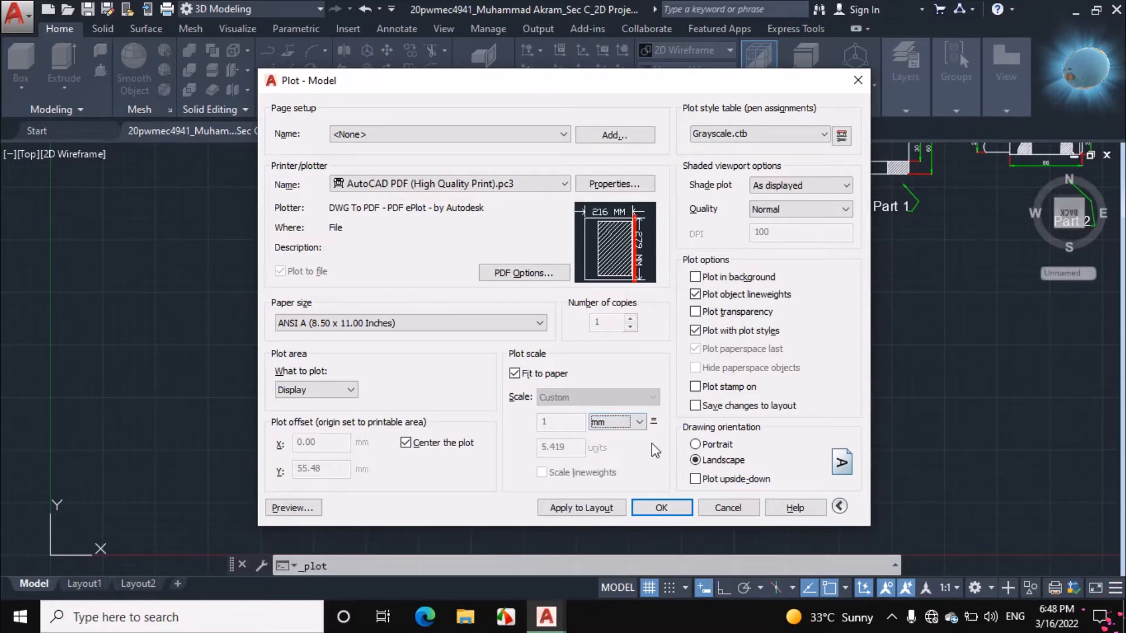
# Try portrait orientation, return to landscape, and set the shaded viewport quality to Presentation
pyautogui.click(704, 445)
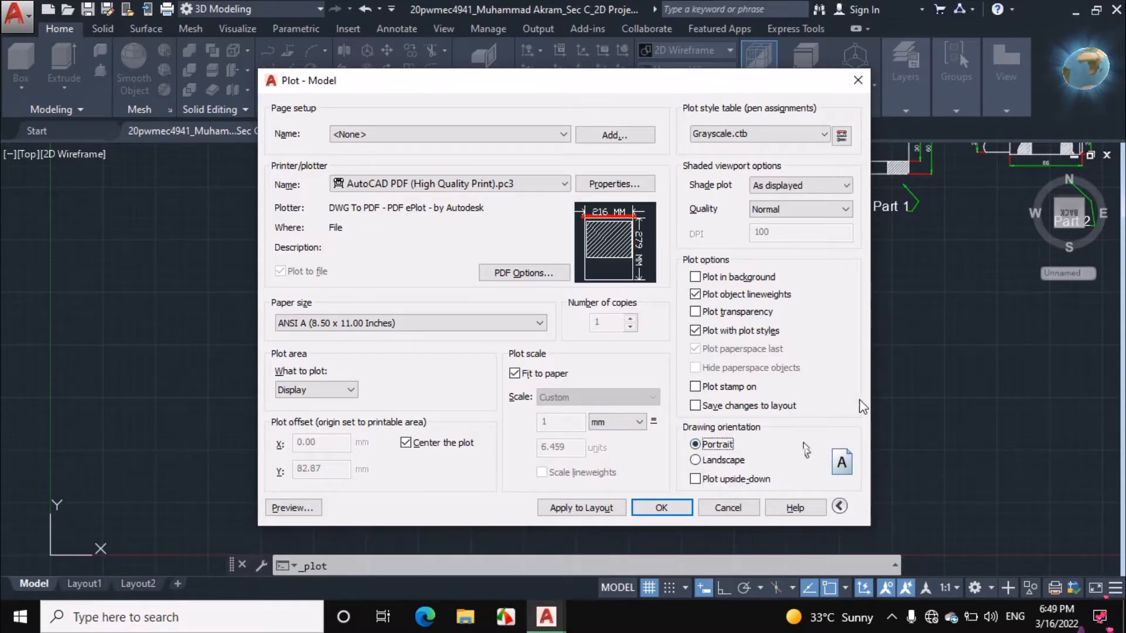
pyautogui.click(713, 461)
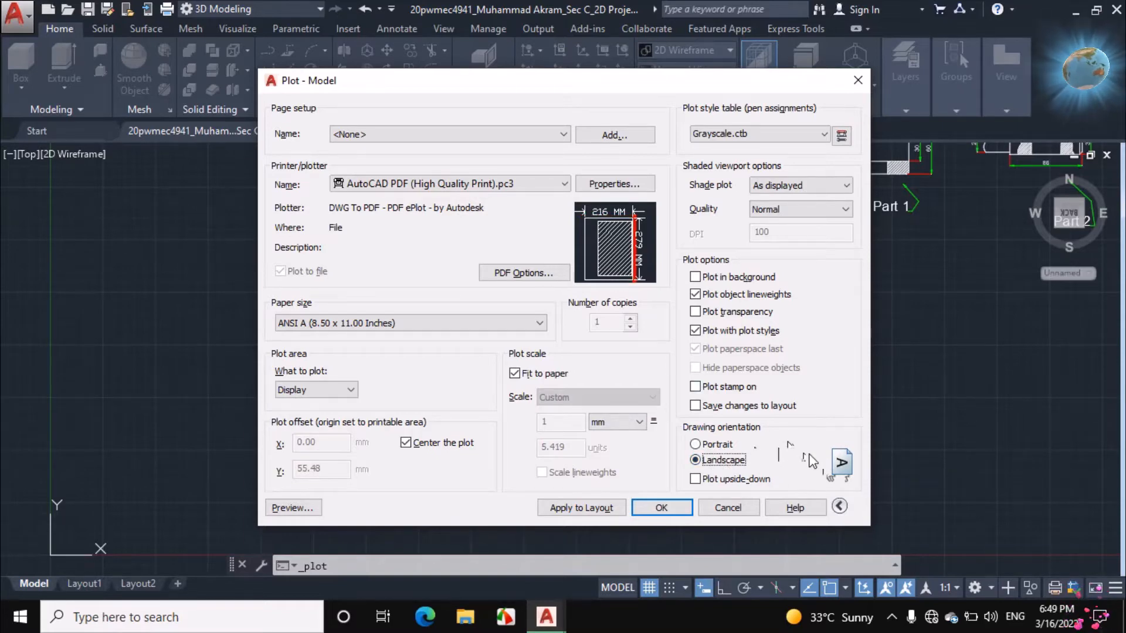
pyautogui.click(802, 210)
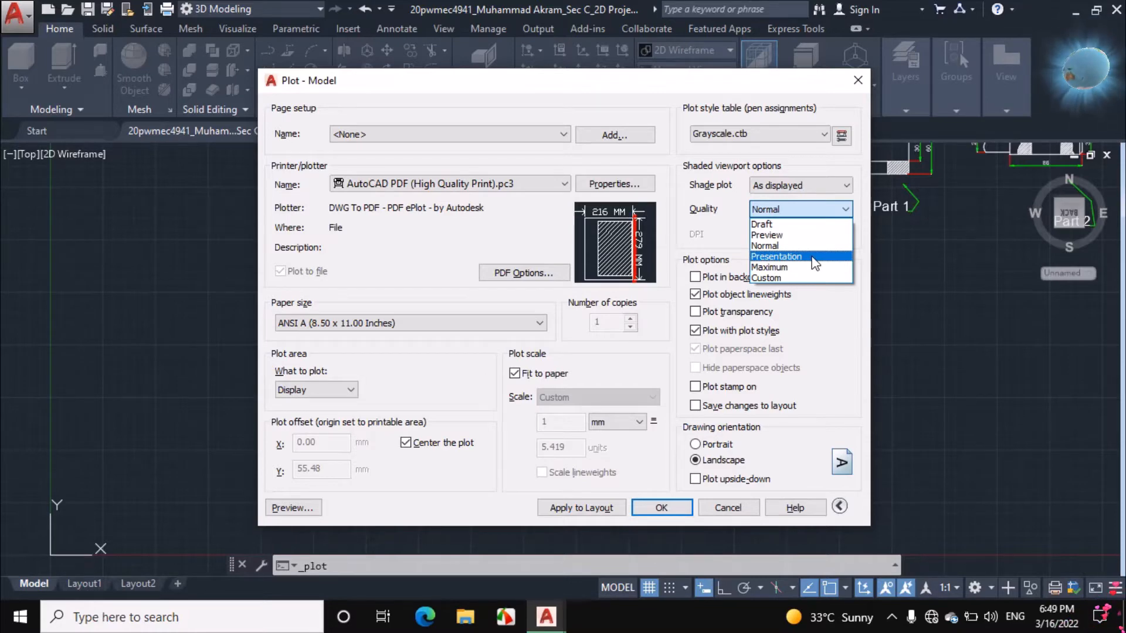
pyautogui.click(811, 258)
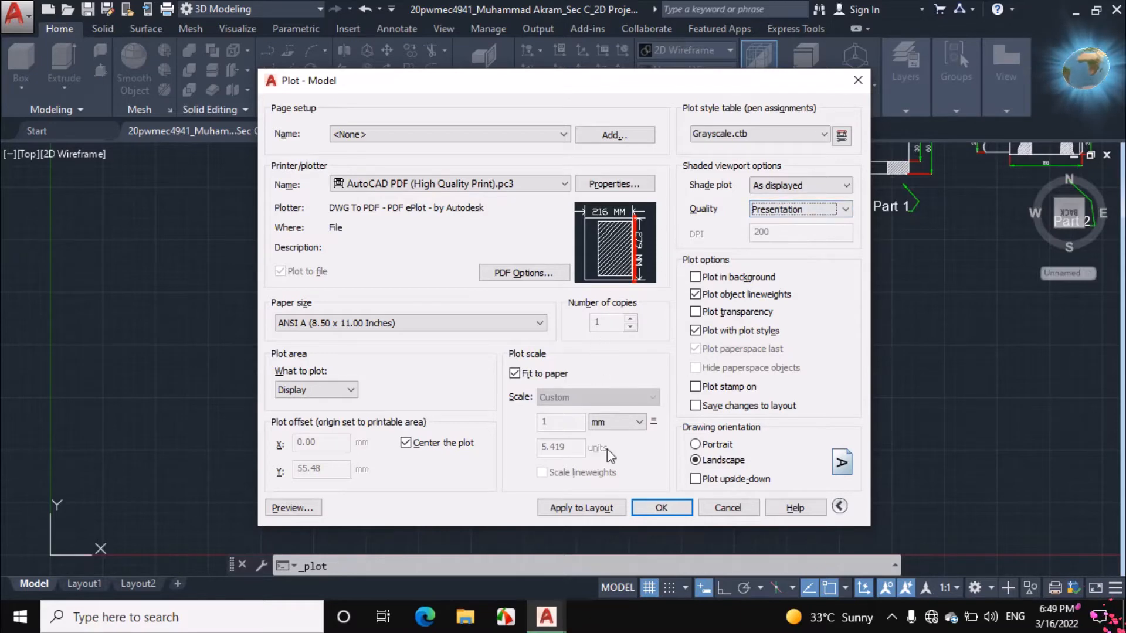
# Run the plot and save the PDF as 111 in the Micro folder
pyautogui.click(656, 508)
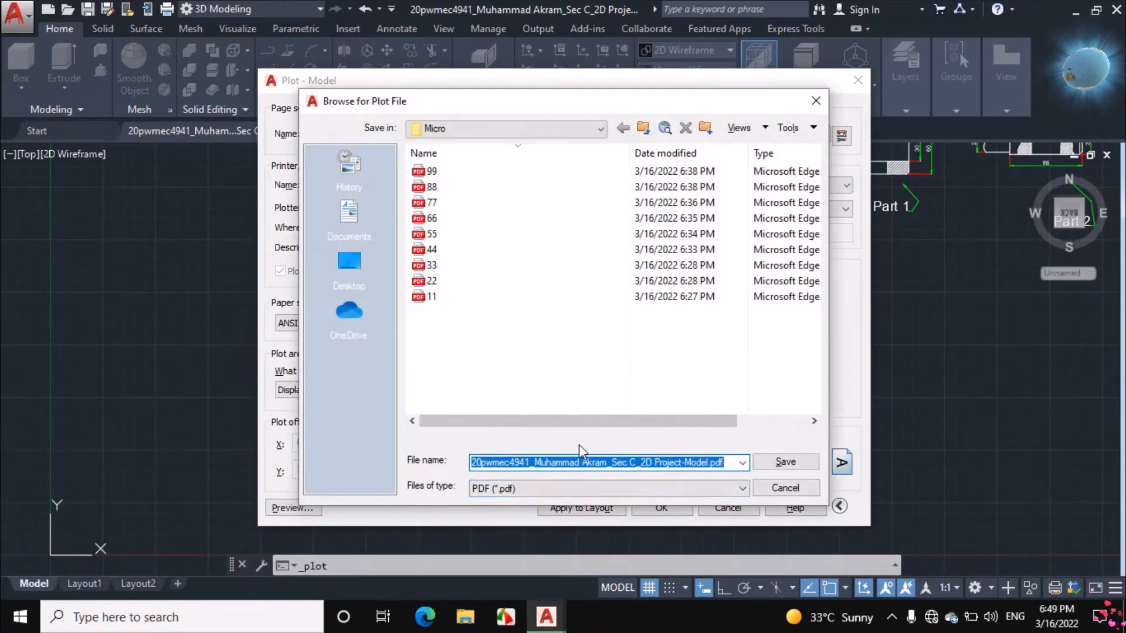
pyautogui.press('BackSpace')
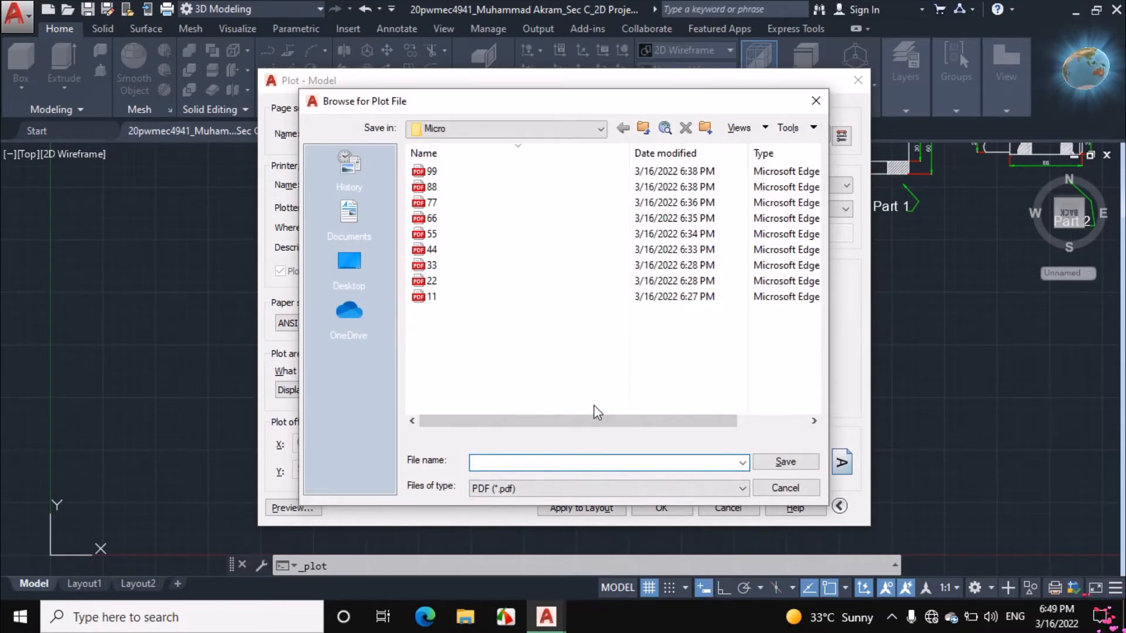
pyautogui.write('111')
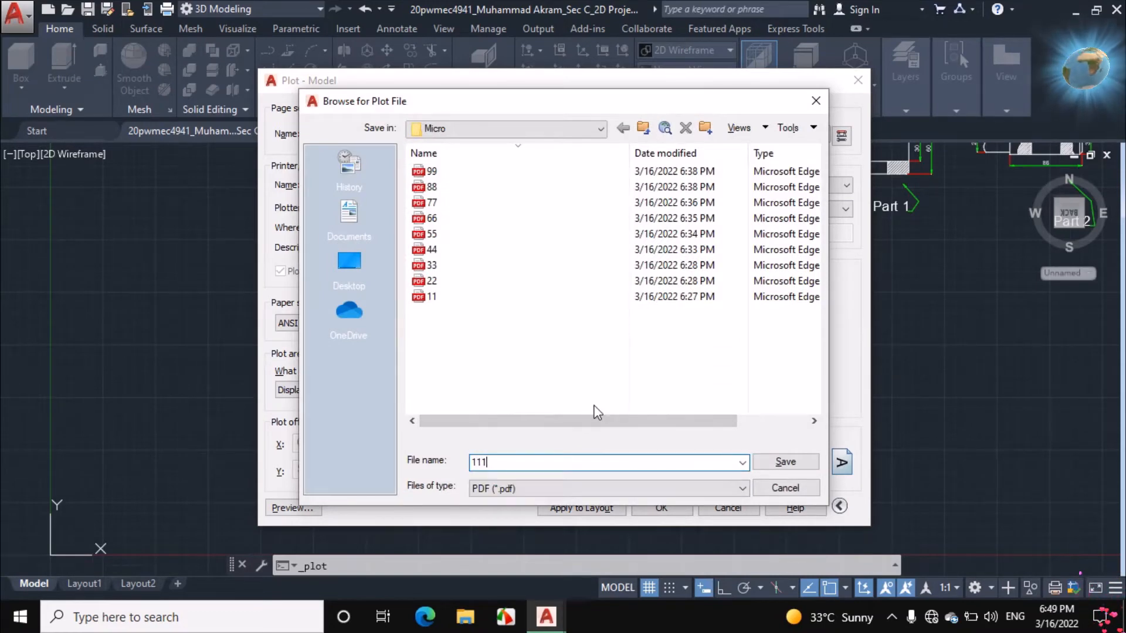
pyautogui.press('Return')
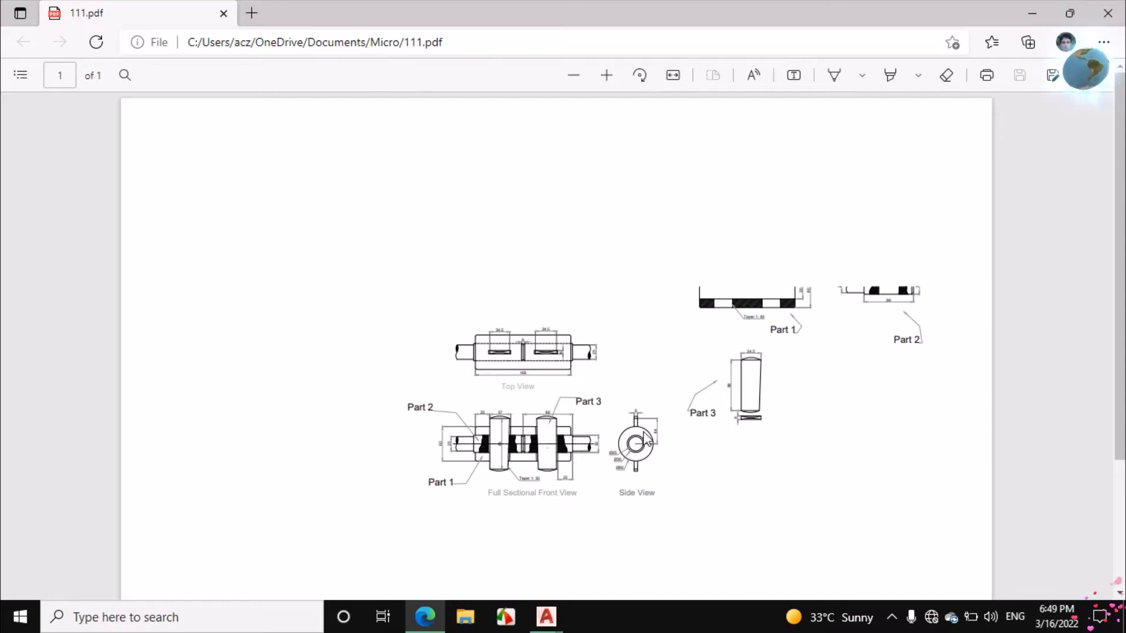
# Look over the plotted page in 111.pdf and close the PDF viewer
pyautogui.scroll(-3, 609, 426)
pyautogui.scroll(3, 568, 422)
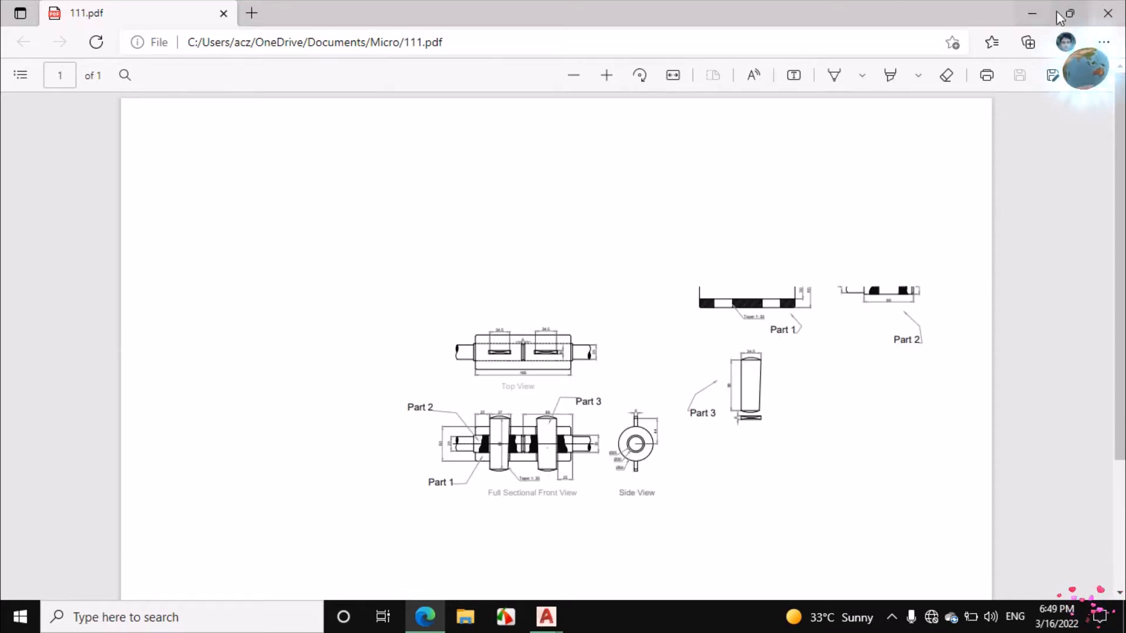
pyautogui.click(1099, 10)
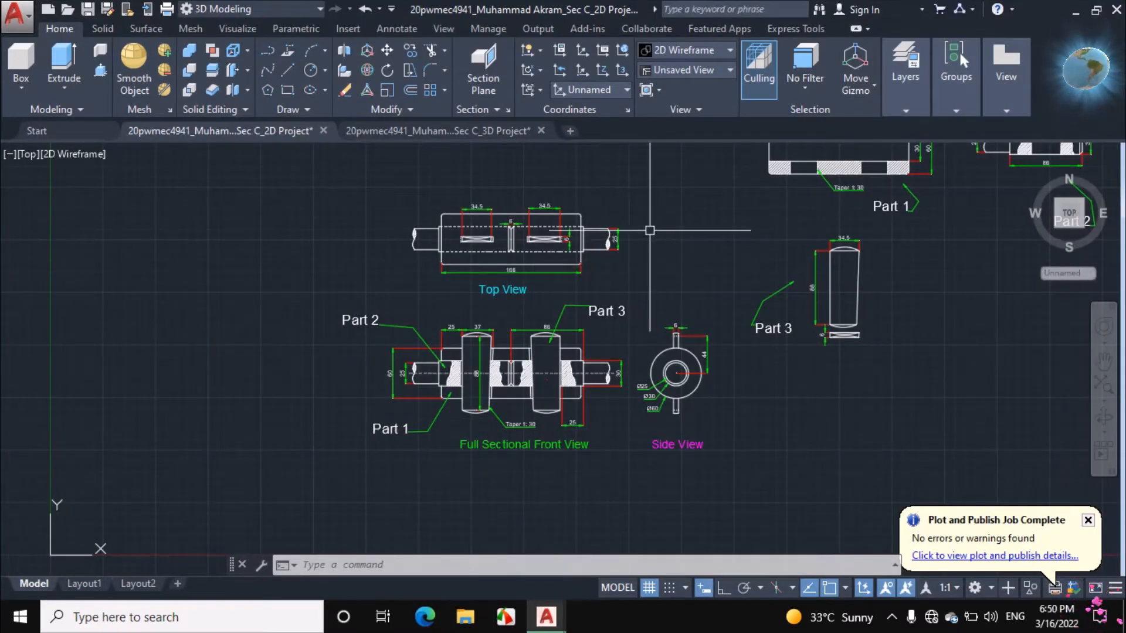
# Start another plot of the model with the plot style table set to None
pyautogui.hotkey('ctrl', 'p')
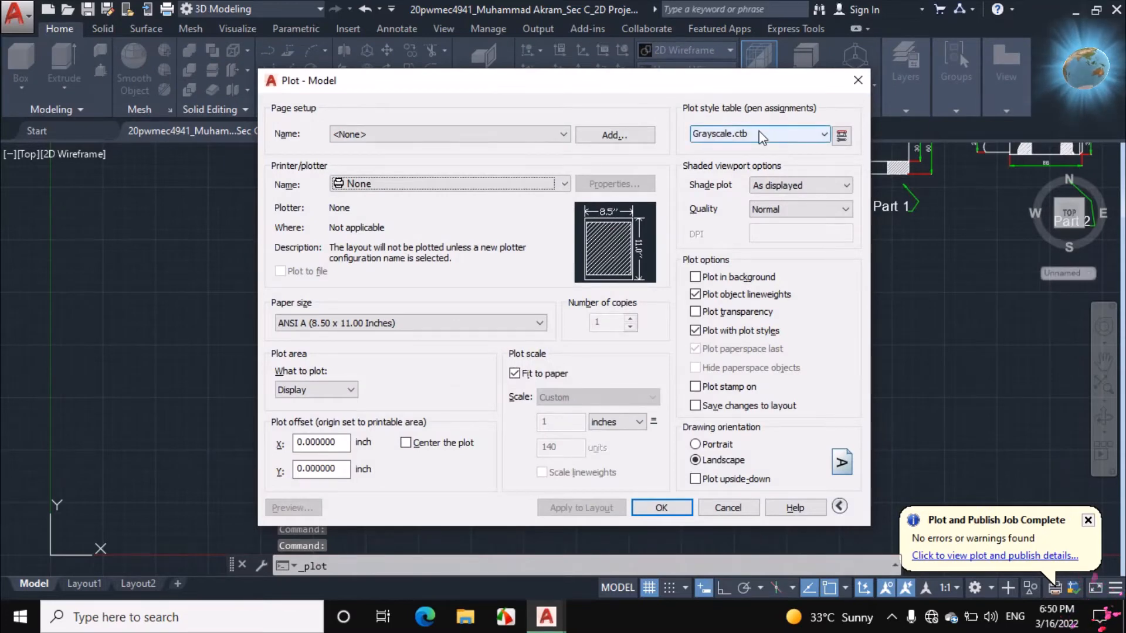
pyautogui.click(798, 135)
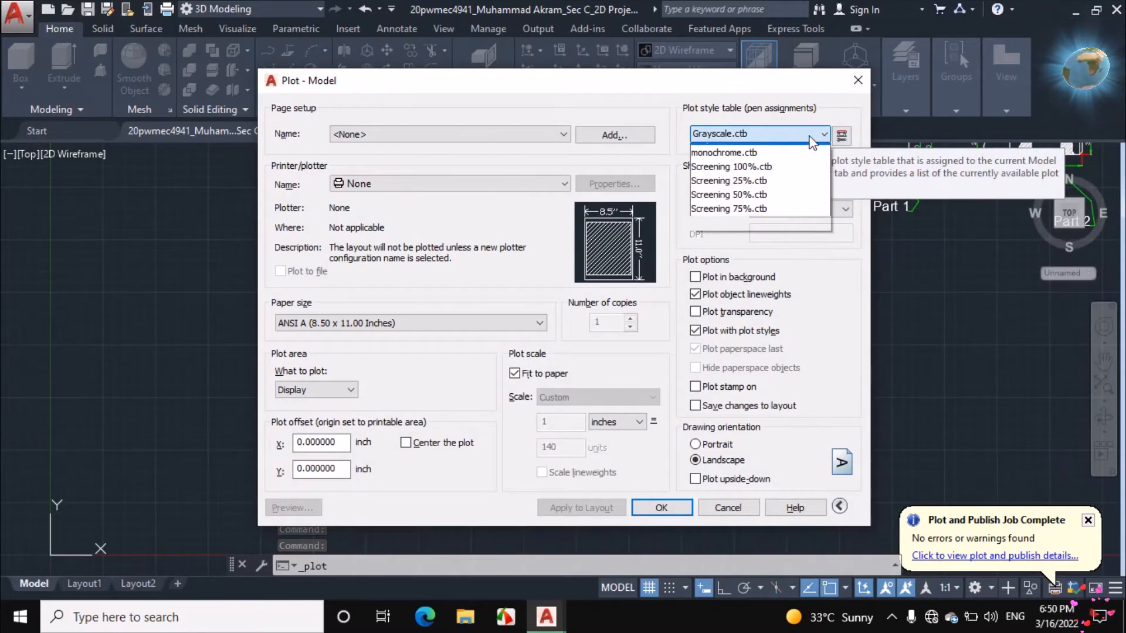
pyautogui.click(778, 151)
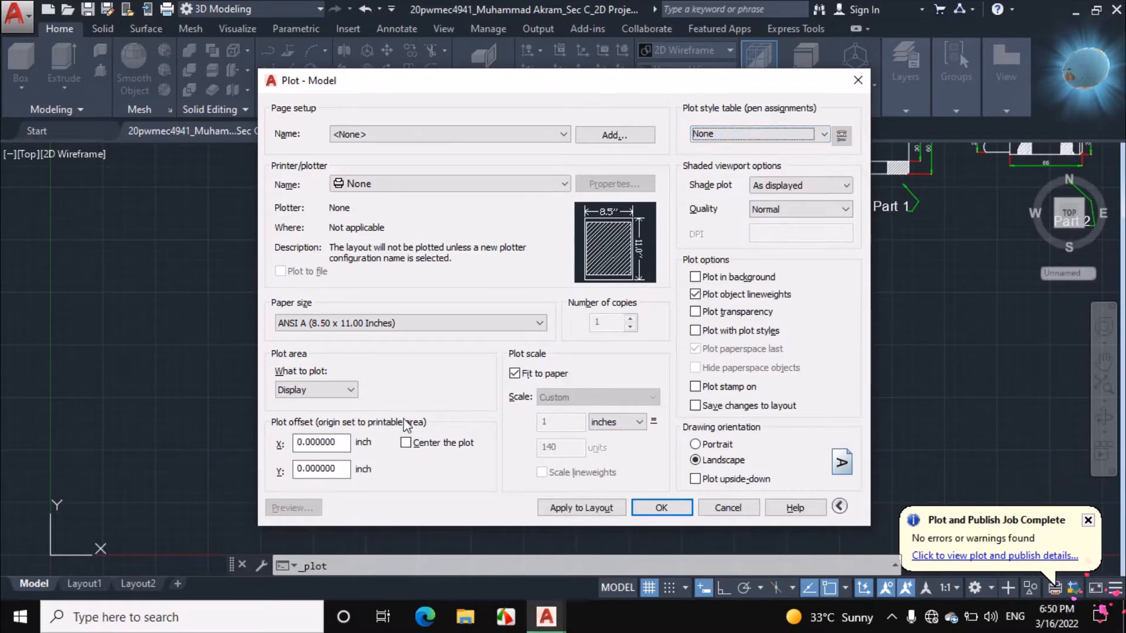
# Set the plot area to Extents, center the plot and set the plot scale units to mm
pyautogui.click(347, 396)
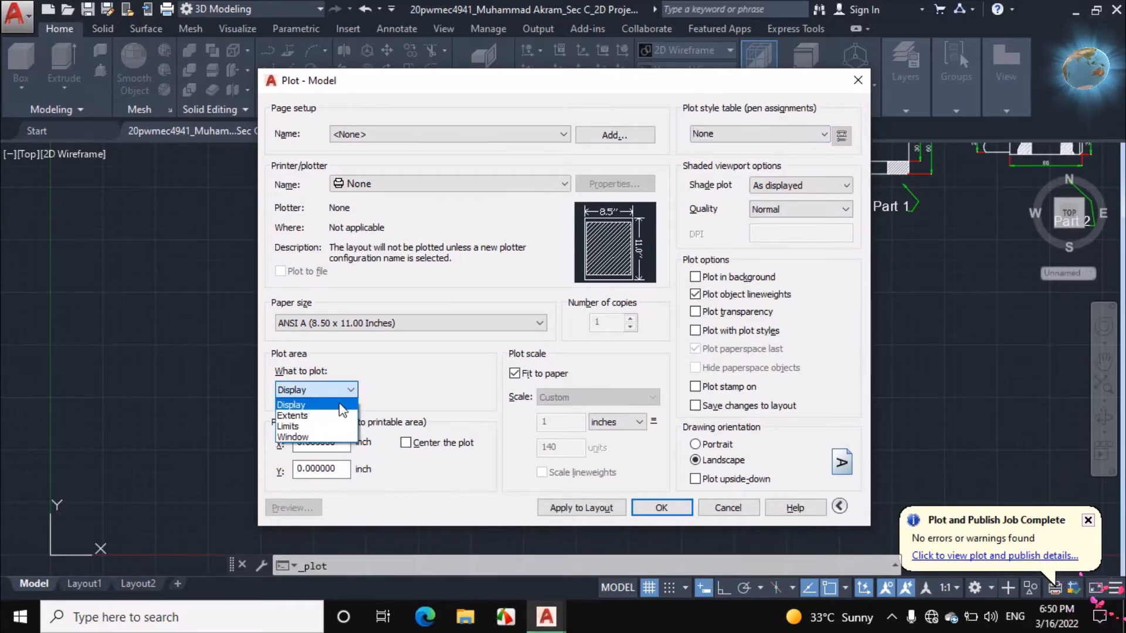
pyautogui.click(333, 415)
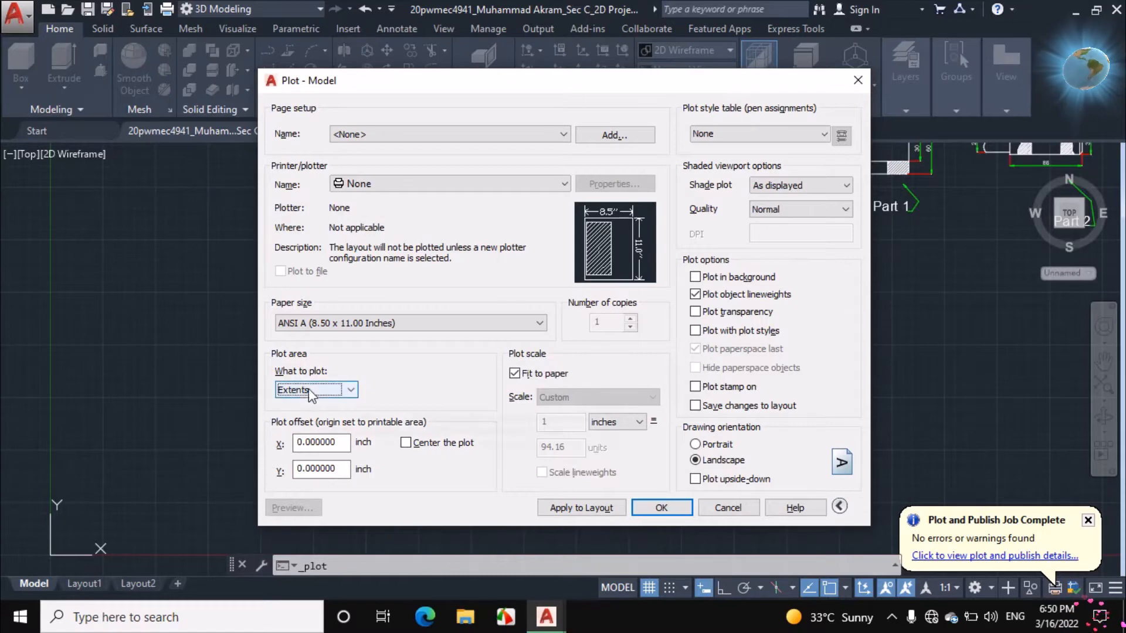
pyautogui.click(477, 443)
pyautogui.click(639, 422)
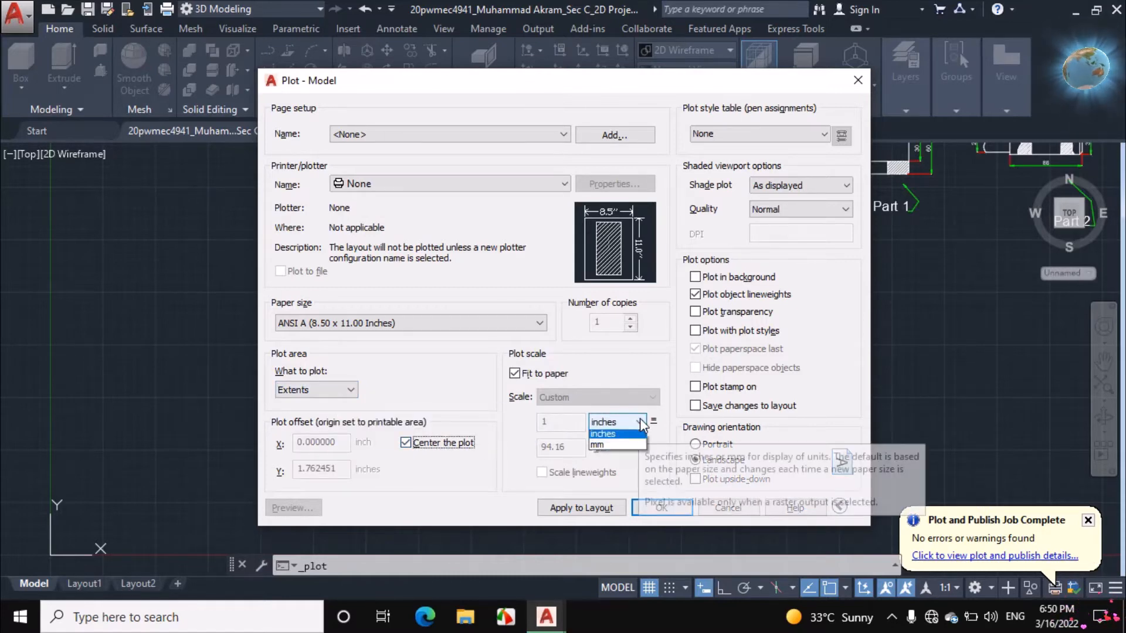
pyautogui.click(621, 448)
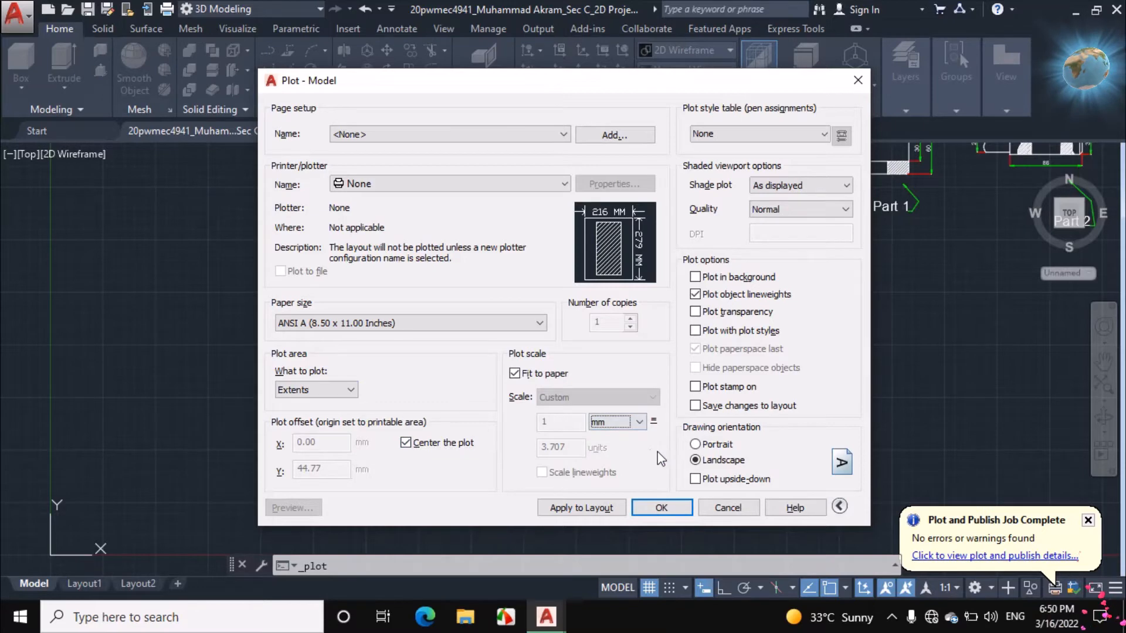
# Choose the AutoCAD PDF (High Quality Print).pc3 plotter and set the shaded viewport quality to Presentation
pyautogui.click(397, 186)
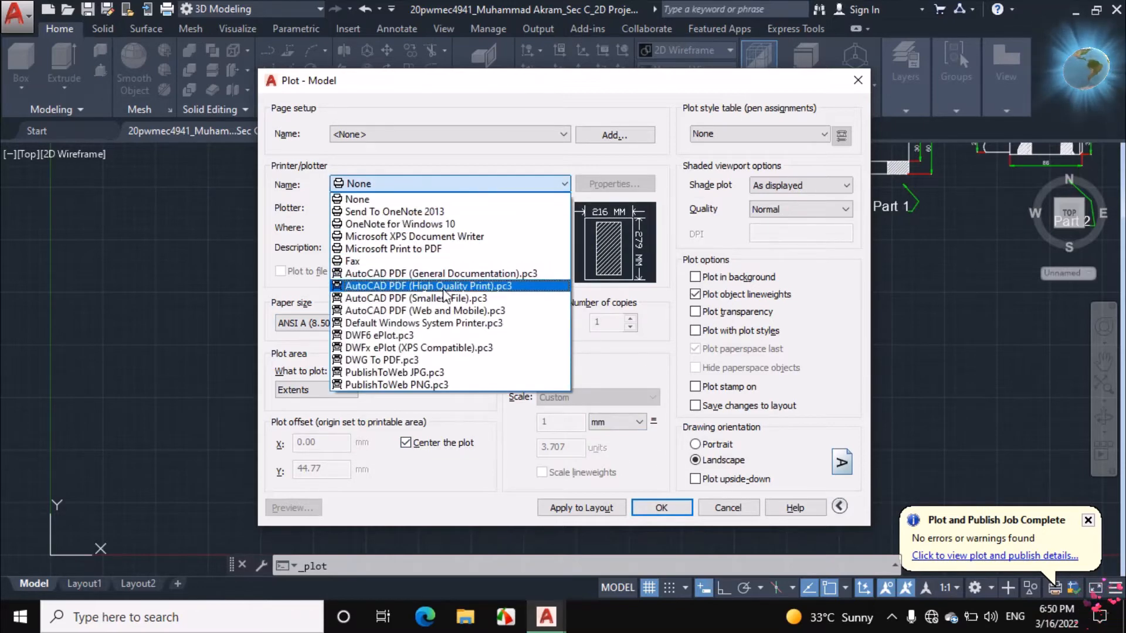
pyautogui.click(474, 286)
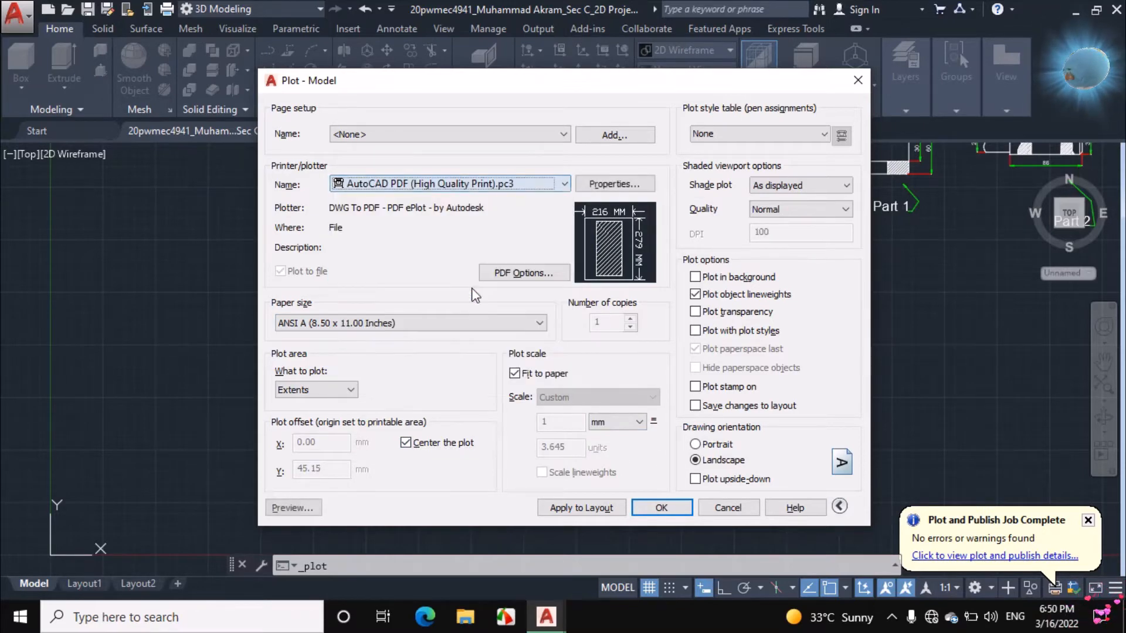
pyautogui.click(792, 210)
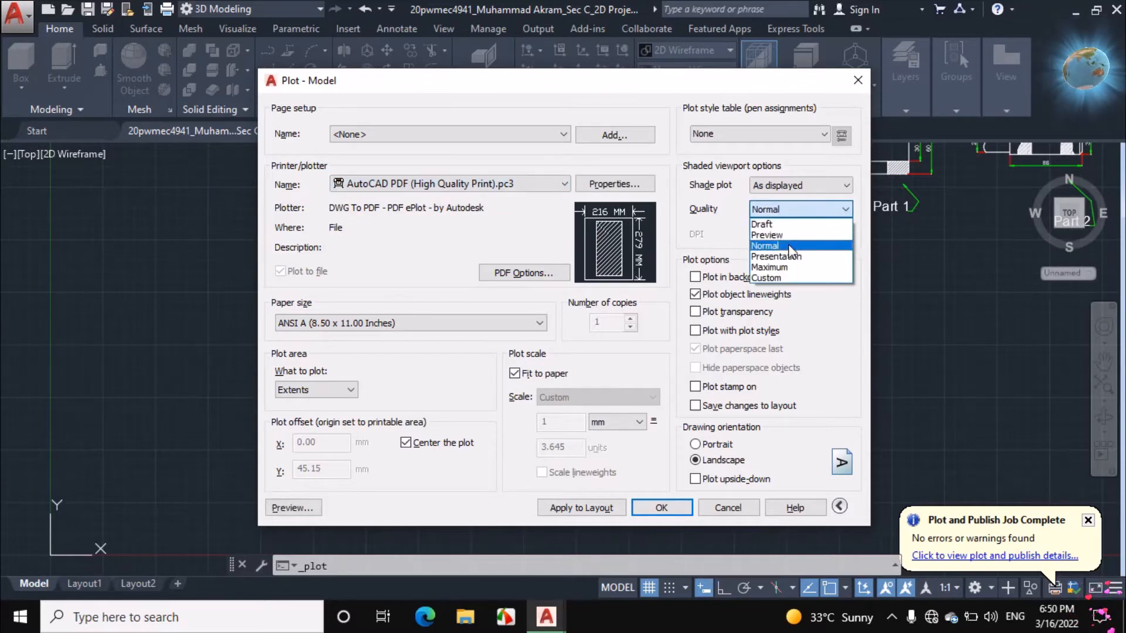
pyautogui.click(780, 258)
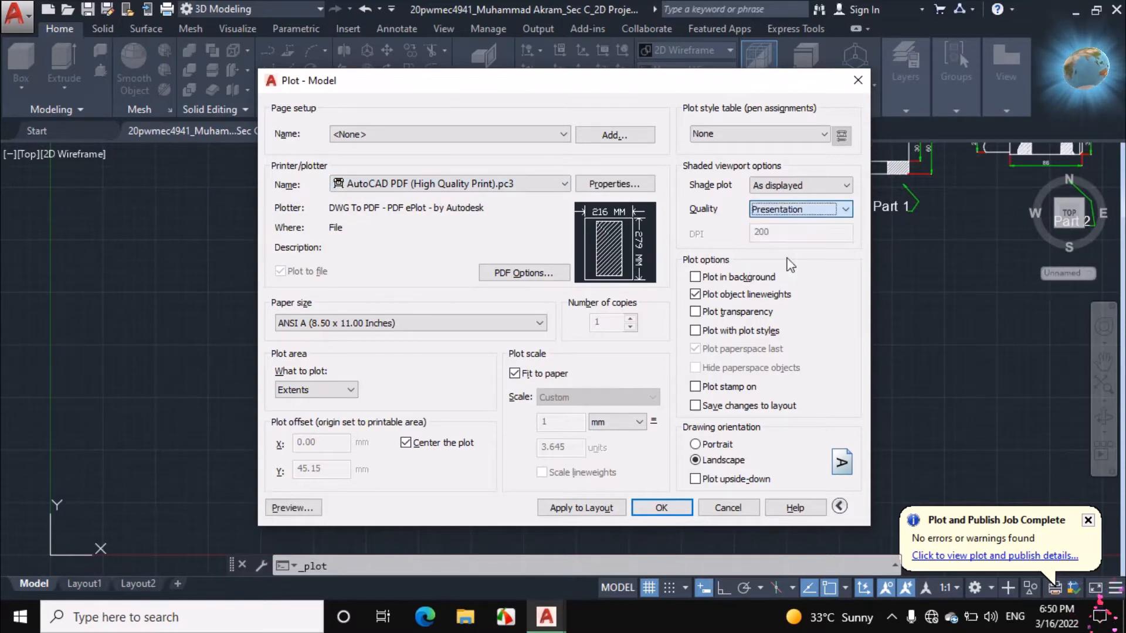
# Run the plot and save the PDF in the Micro folder under the file name 1
pyautogui.click(645, 508)
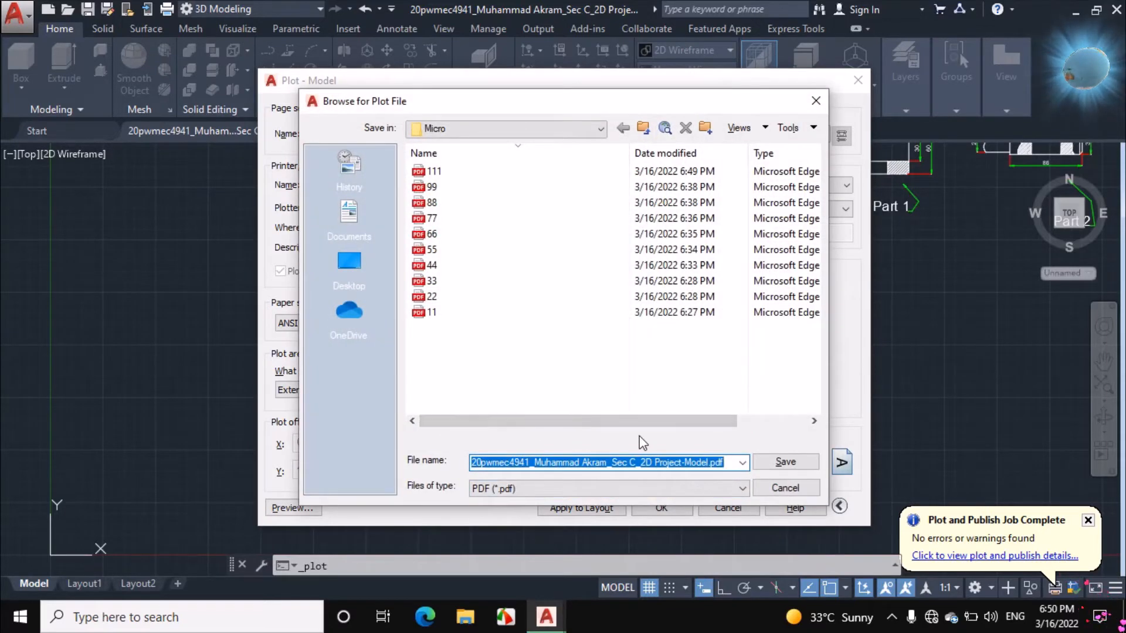
pyautogui.write('1')
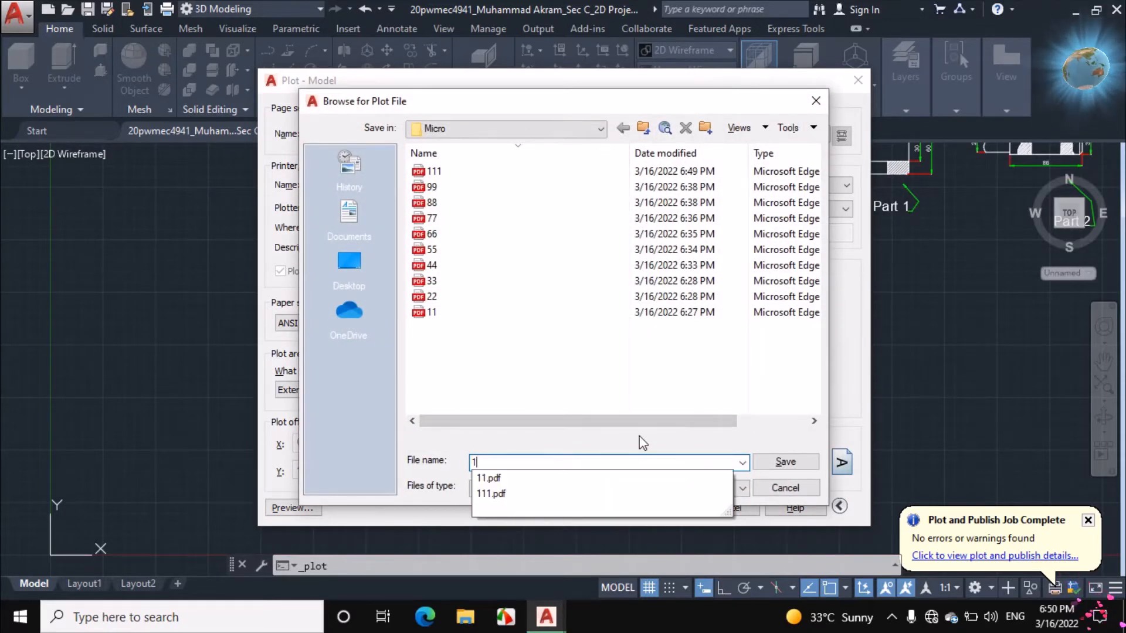
pyautogui.press('Return')
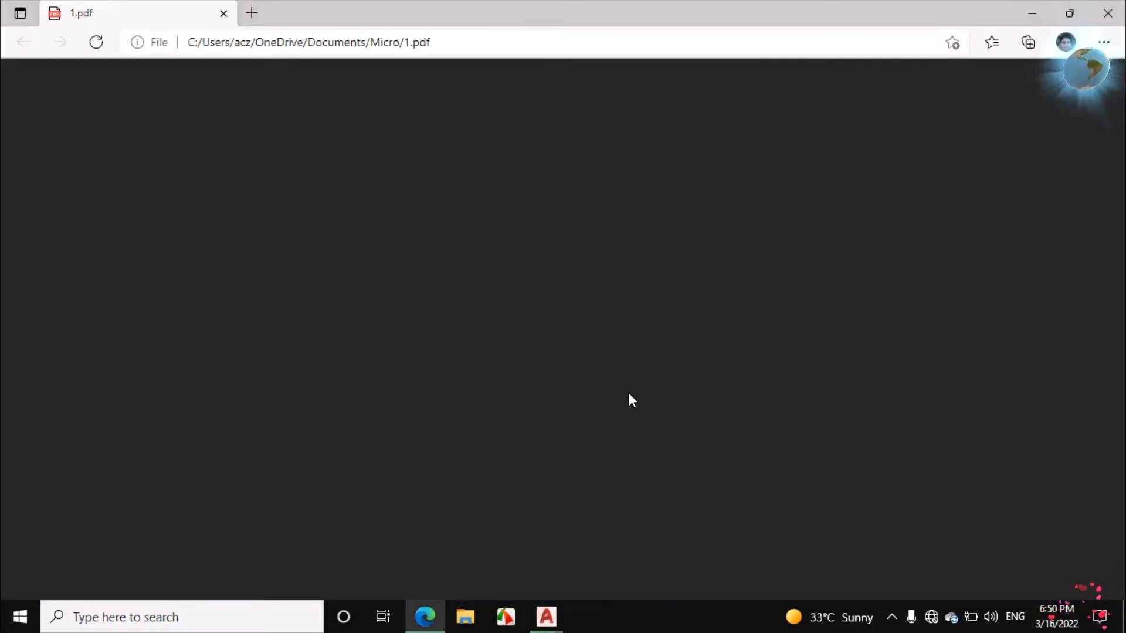
# Look over the plotted page in 1.pdf and close the PDF viewer
pyautogui.scroll(-3, 568, 291)
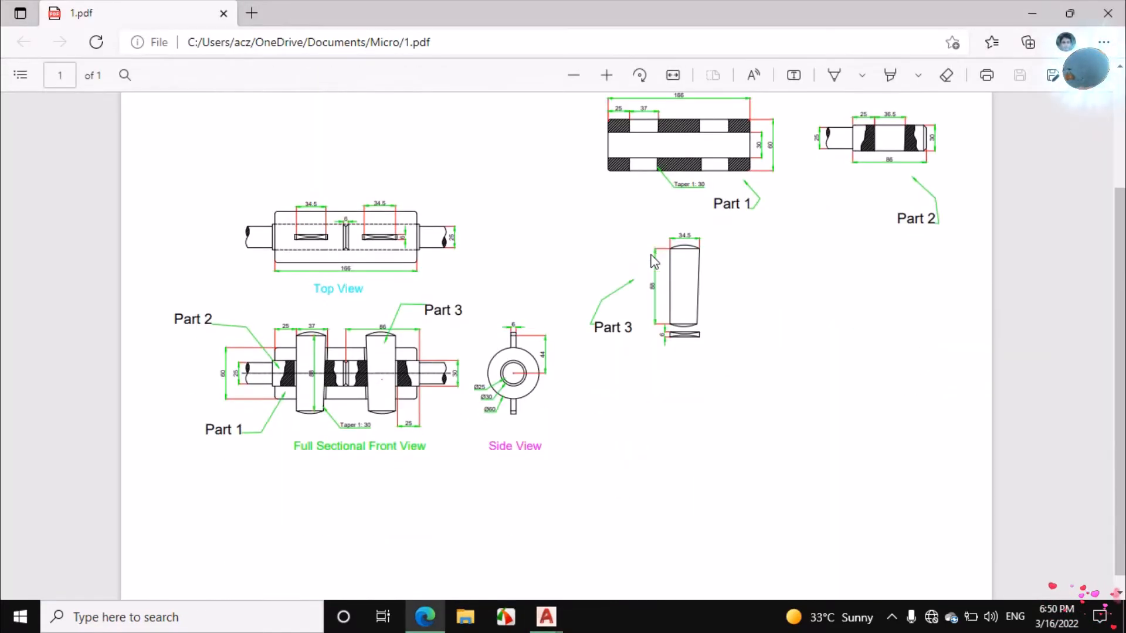
pyautogui.scroll(3, 531, 293)
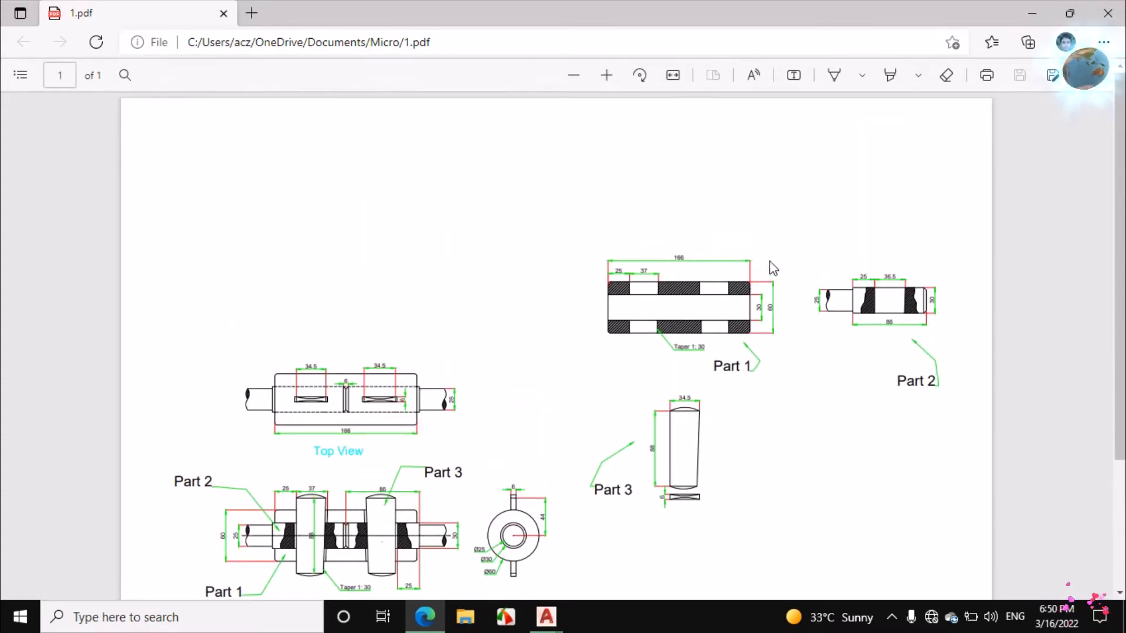
pyautogui.scroll(-1, 800, 310)
pyautogui.scroll(-1, 800, 307)
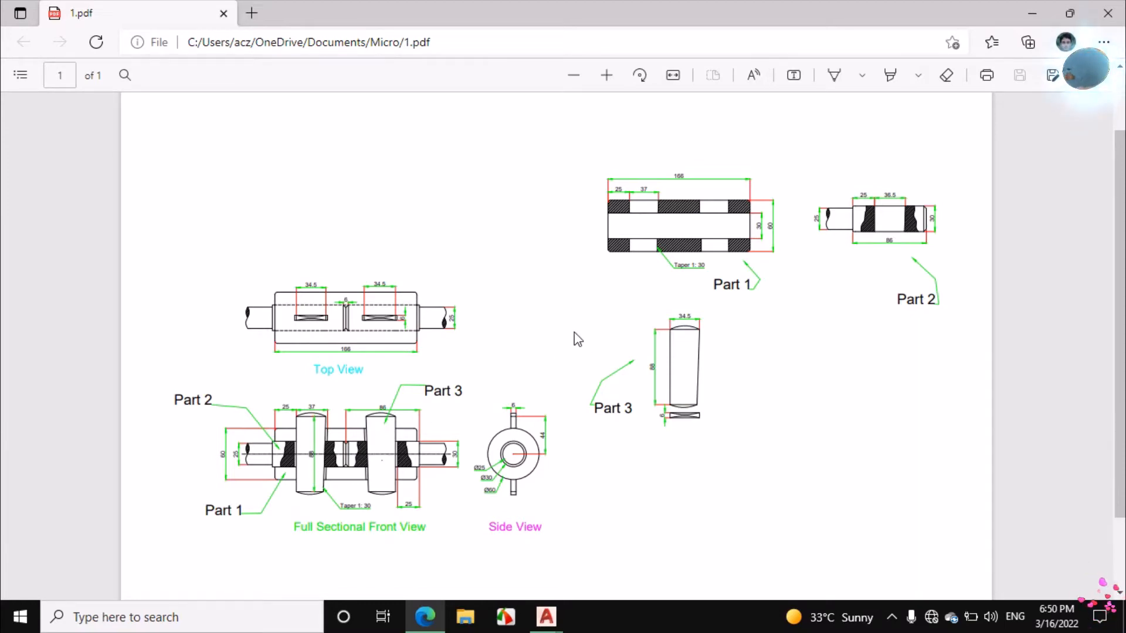
pyautogui.click(1112, 9)
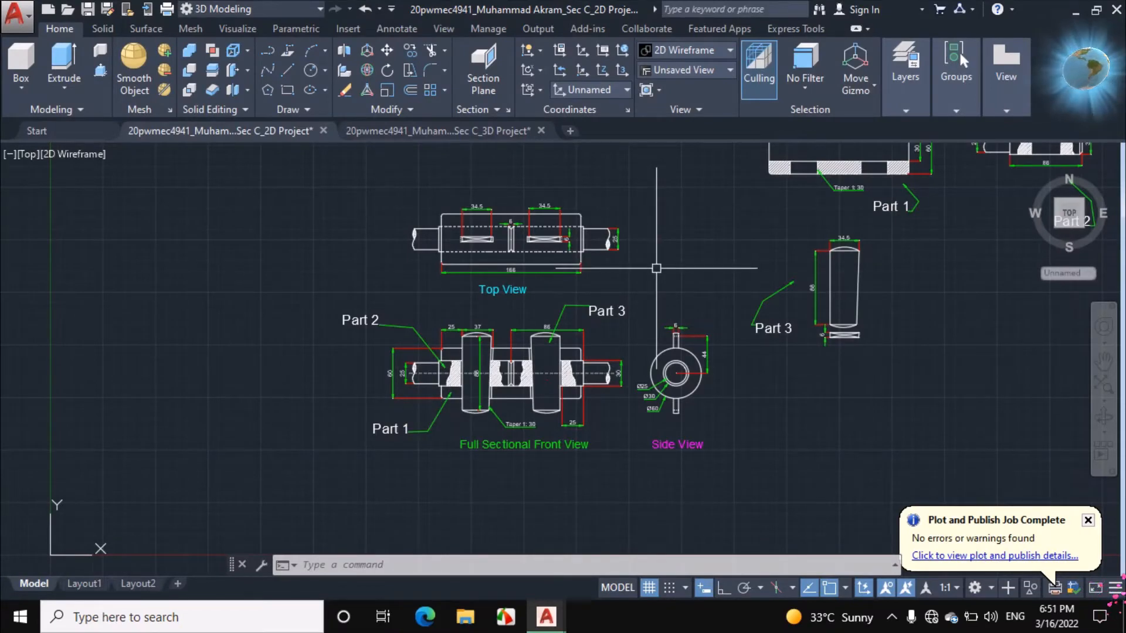
# Start a new plot with the plot area set to a Window enclosing the full sectional front view and the side view
pyautogui.hotkey('ctrl', 'p')
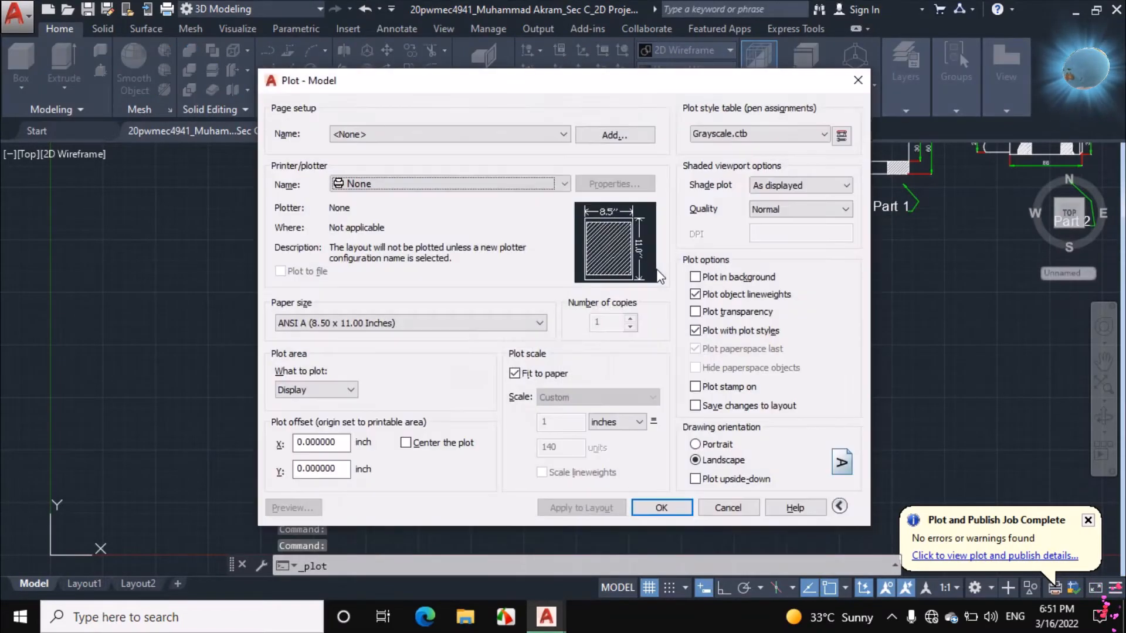
pyautogui.click(355, 391)
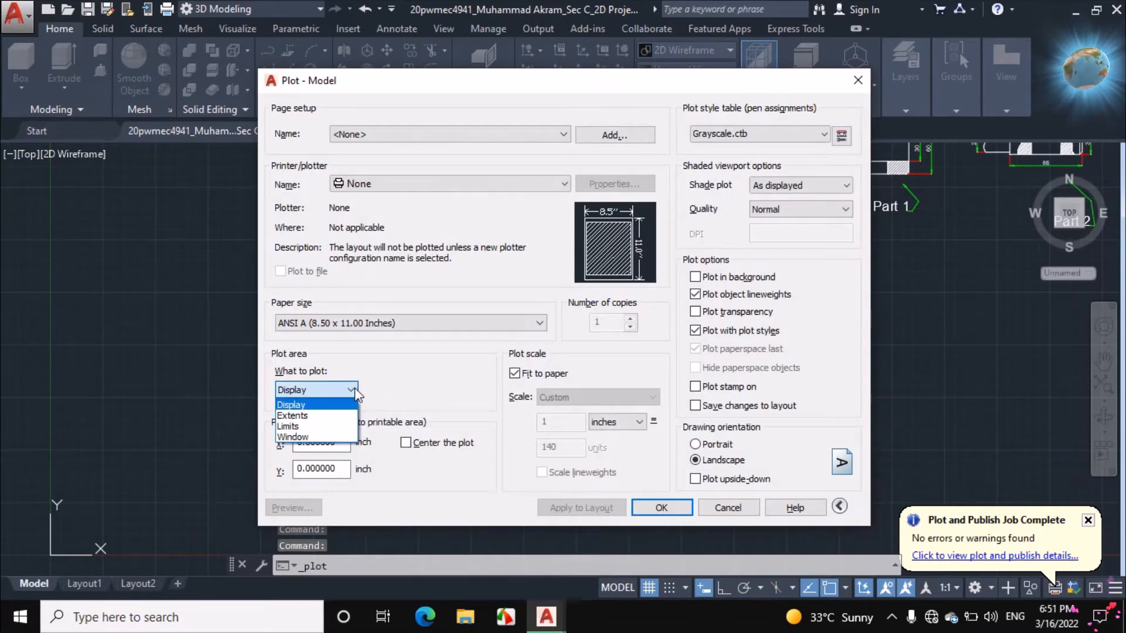
pyautogui.click(325, 436)
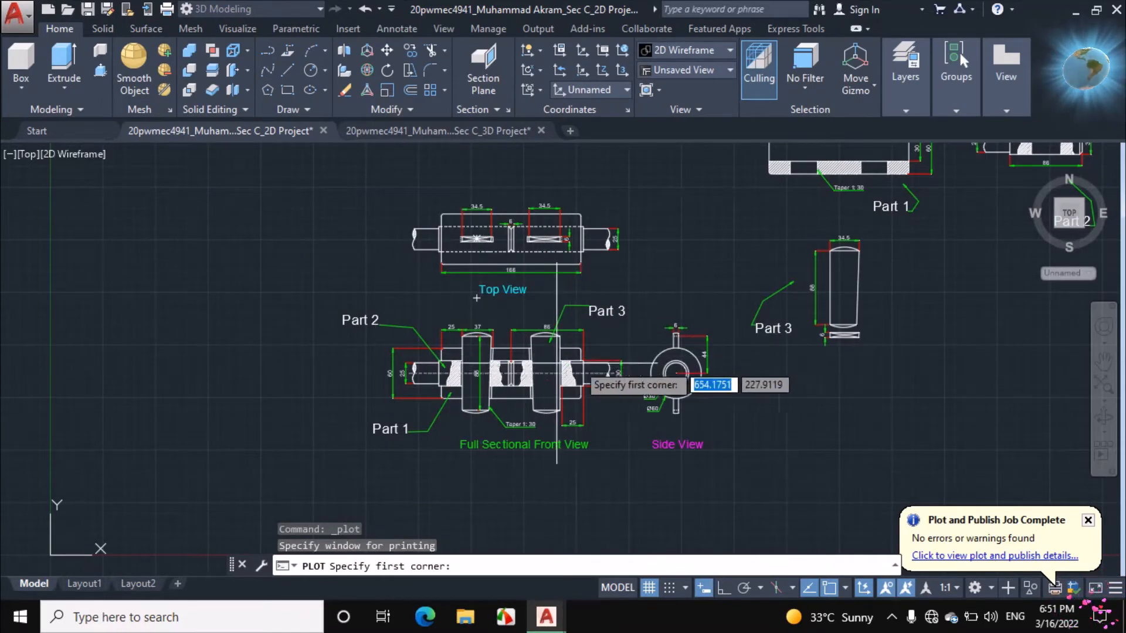
pyautogui.click(329, 310)
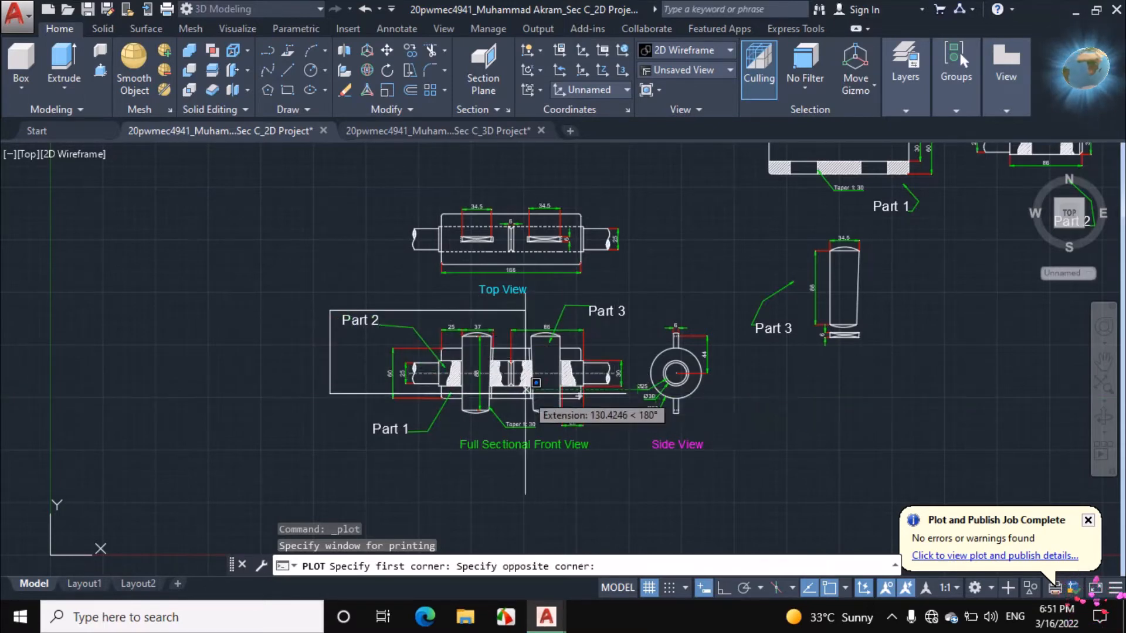
pyautogui.click(728, 451)
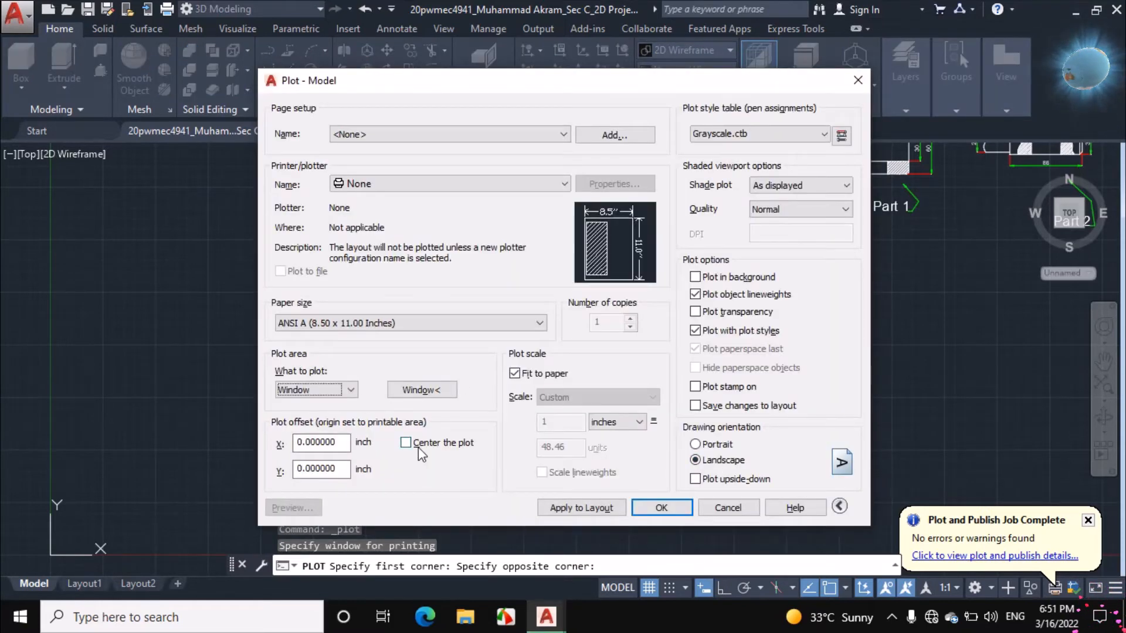
# Center the windowed plot and set its plot scale units to mm
pyautogui.click(417, 446)
pyautogui.click(626, 423)
pyautogui.click(614, 448)
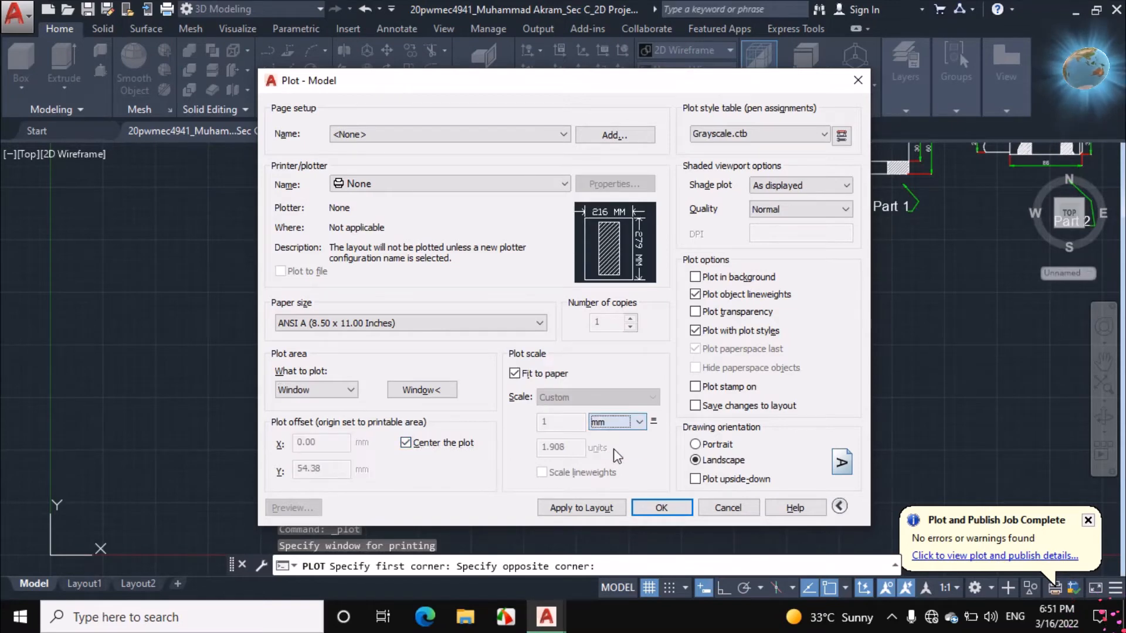
# Set the shaded viewport quality to Presentation and choose the AutoCAD PDF (High Quality Print).pc3 plotter
pyautogui.click(815, 210)
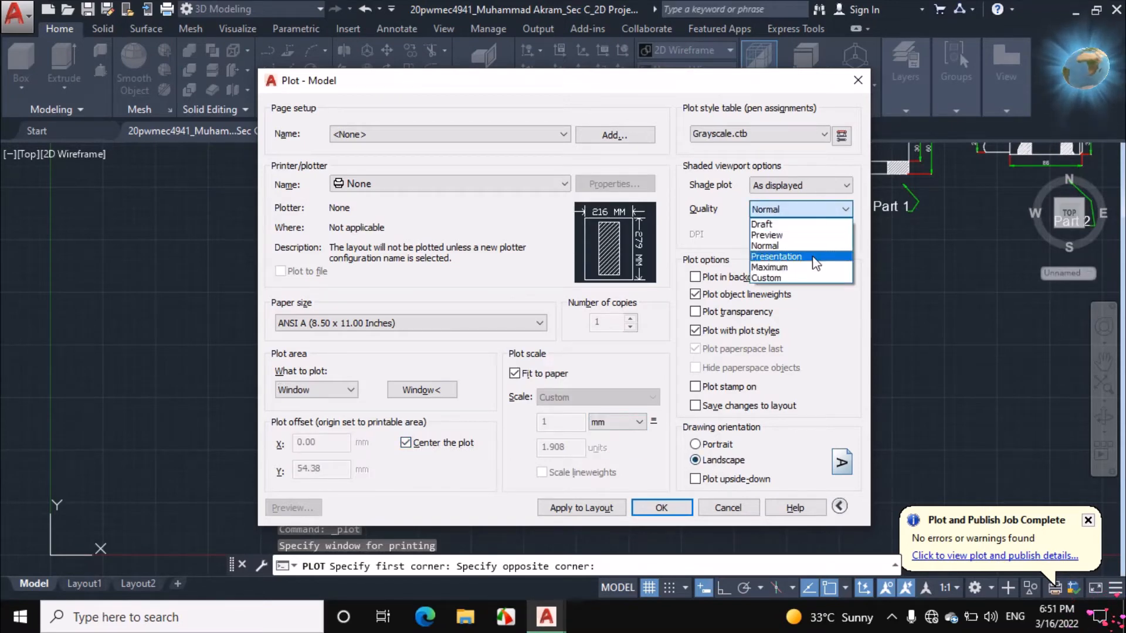
pyautogui.click(811, 257)
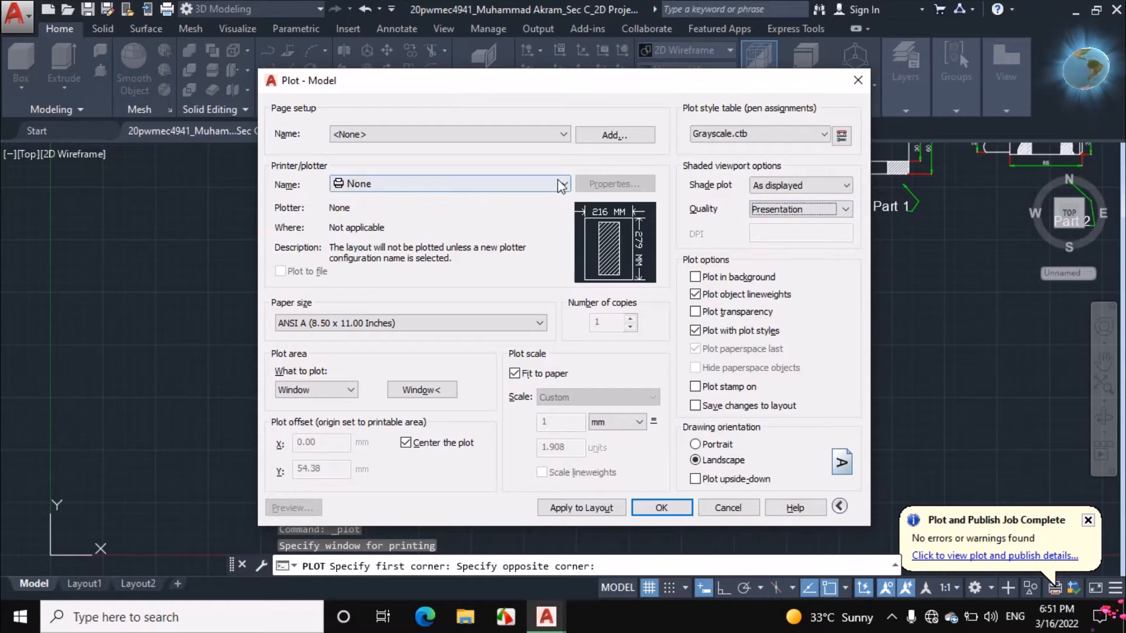
pyautogui.click(562, 186)
pyautogui.click(480, 287)
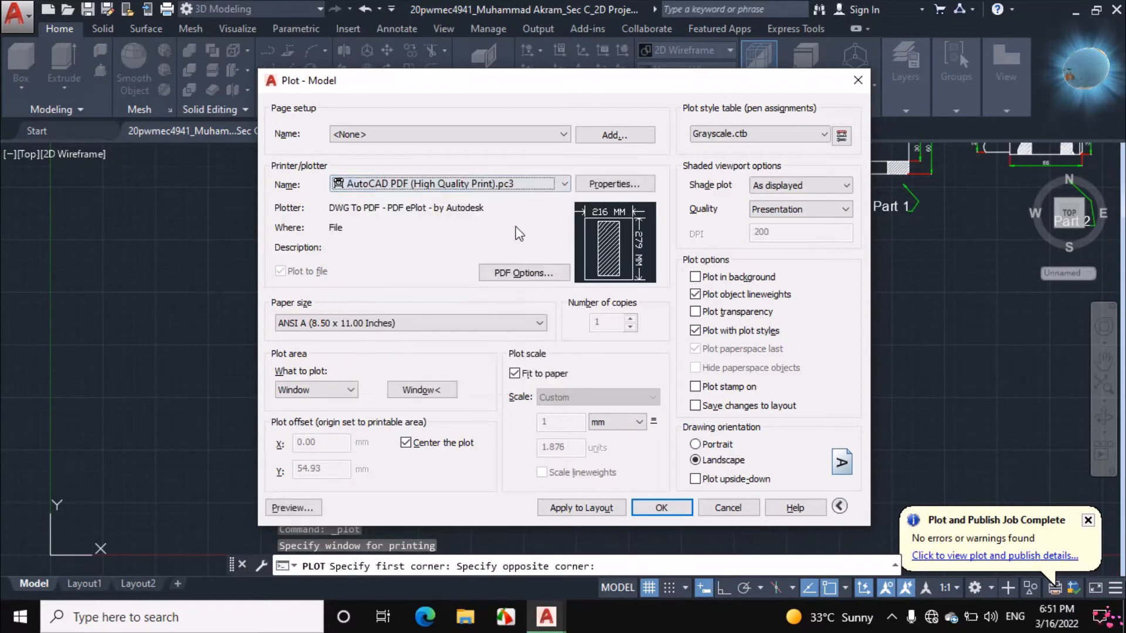
# Plot the windowed views to a PDF in the Micro folder with the file name 2
pyautogui.click(644, 507)
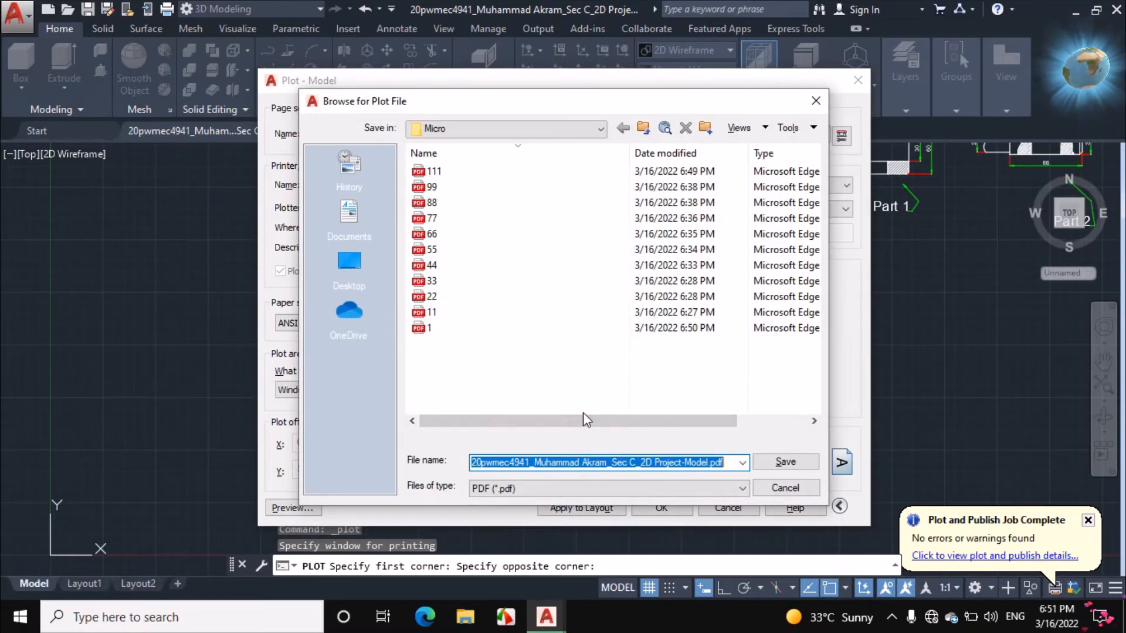
pyautogui.write('2')
pyautogui.press('Return')
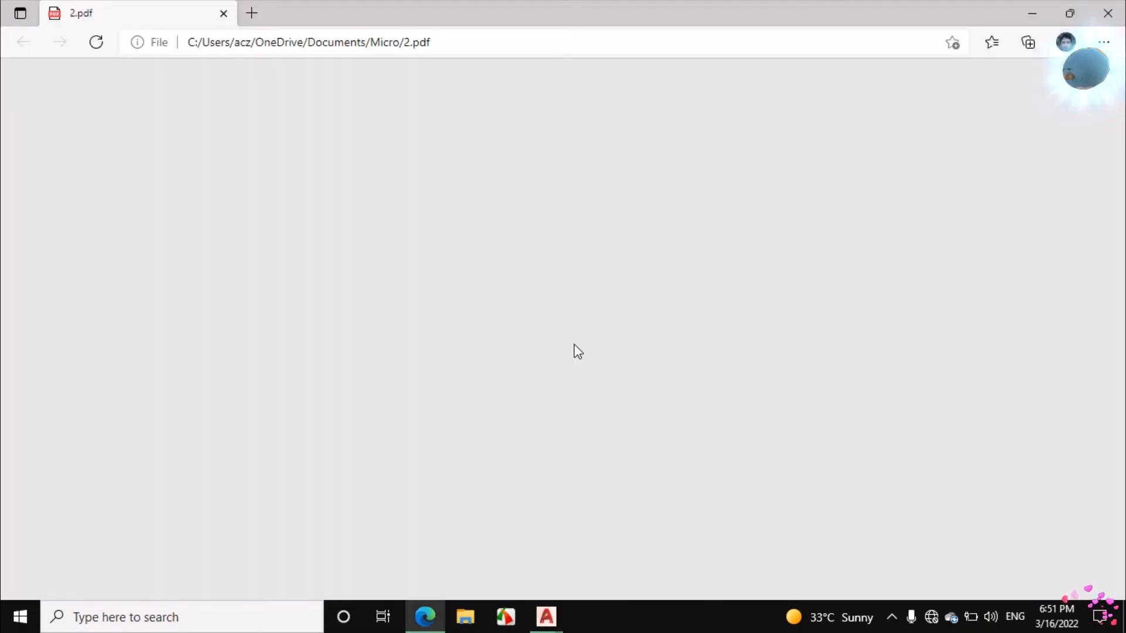
# Look over the plotted front and side views in 2.pdf and close the PDF viewer
pyautogui.scroll(-3, 578, 319)
pyautogui.scroll(2, 532, 321)
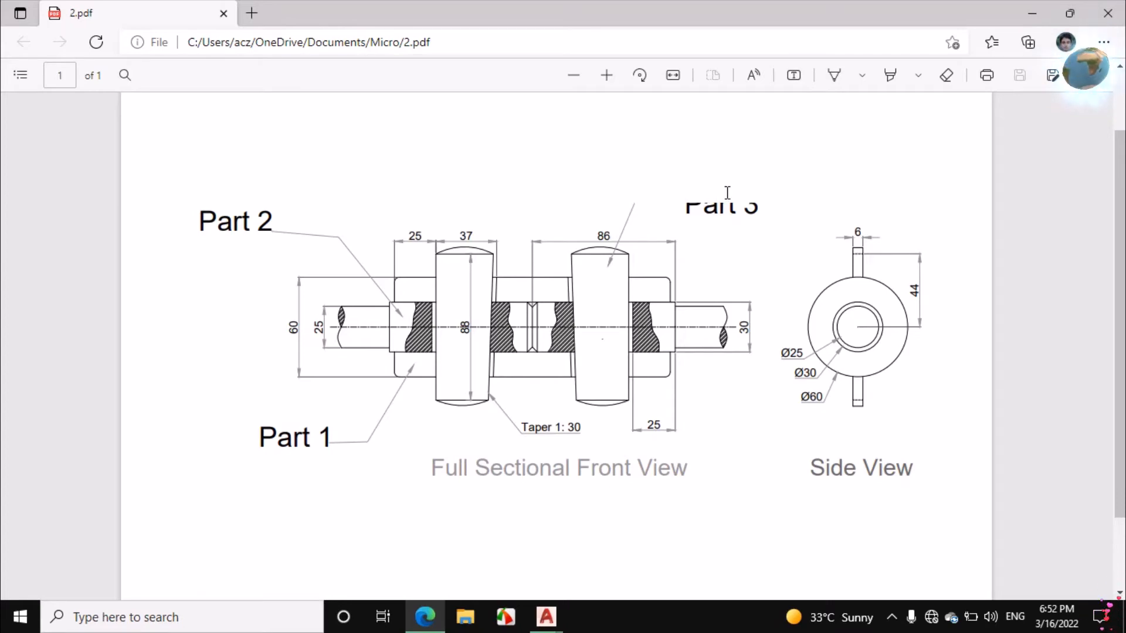
pyautogui.click(1107, 8)
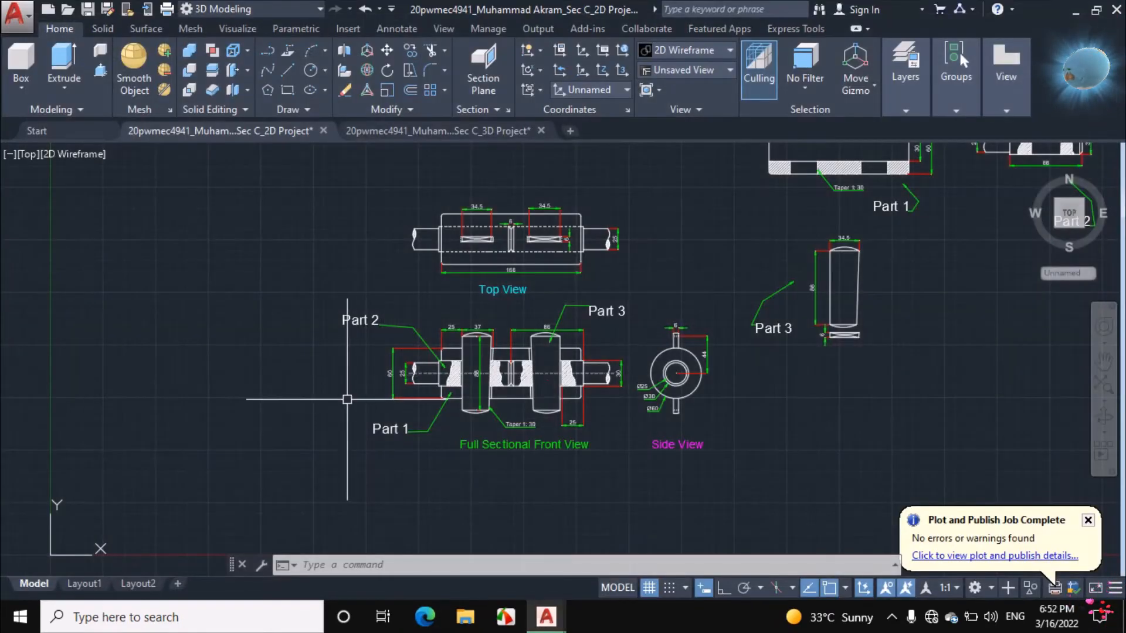
pyautogui.scroll(-2, 346, 396)
pyautogui.scroll(2, 490, 324)
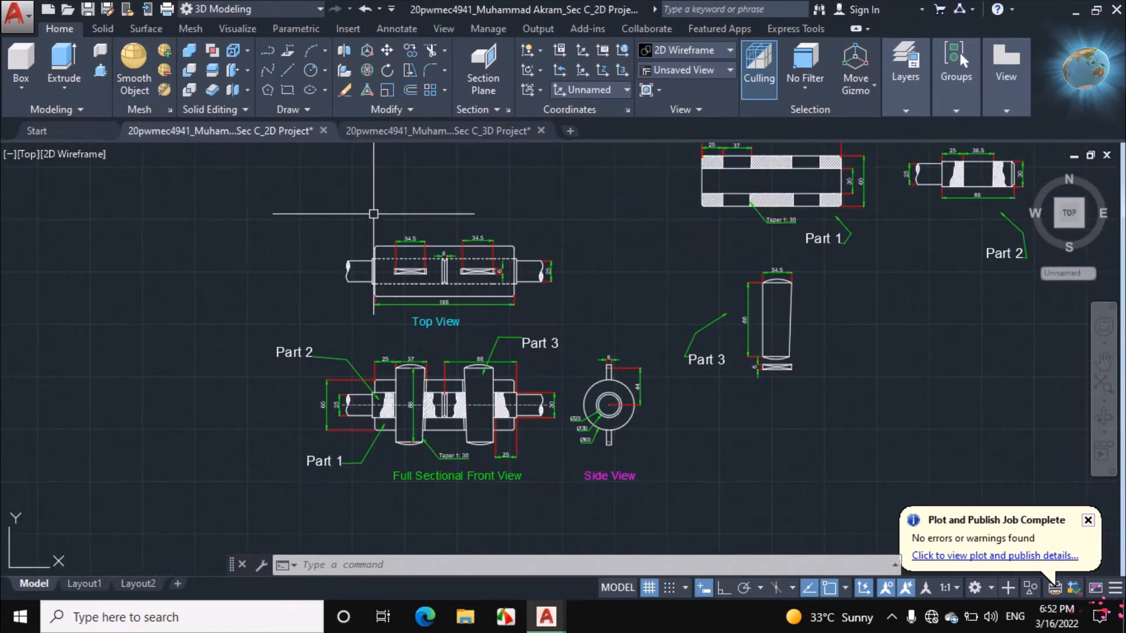
pyautogui.scroll(-2, 680, 323)
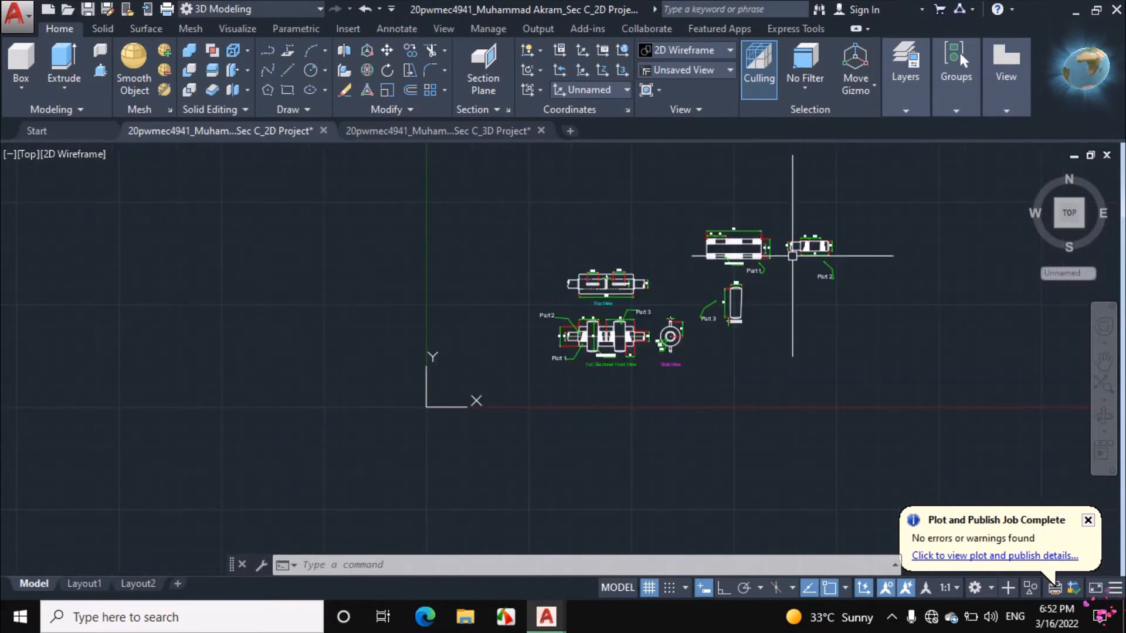
pyautogui.scroll(2, 768, 272)
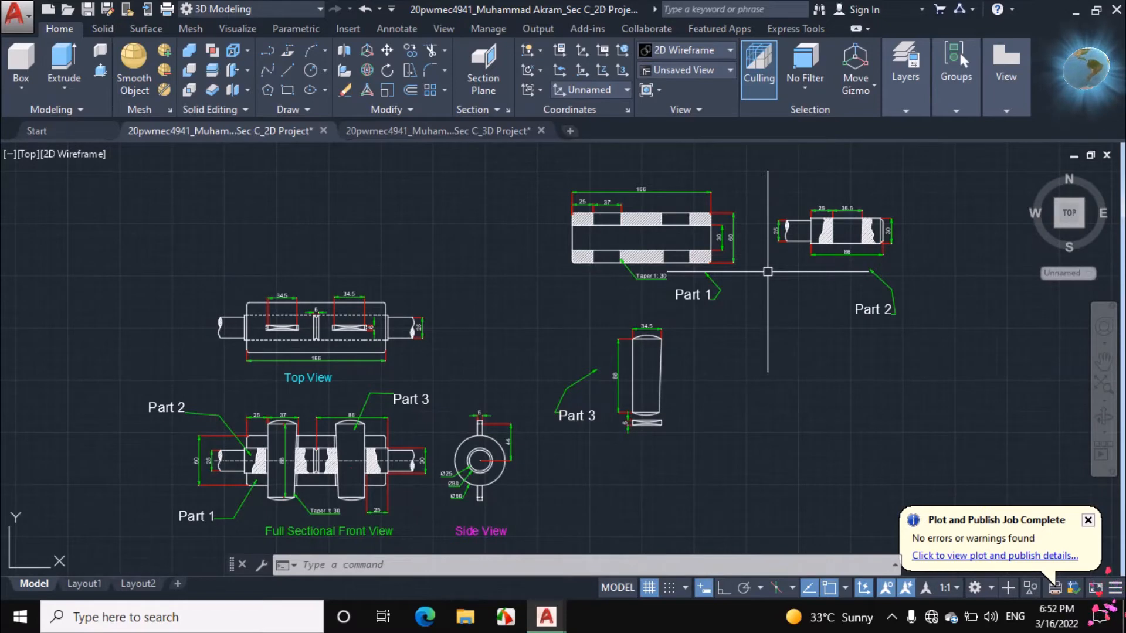
pyautogui.hotkey('ctrl', 'p')
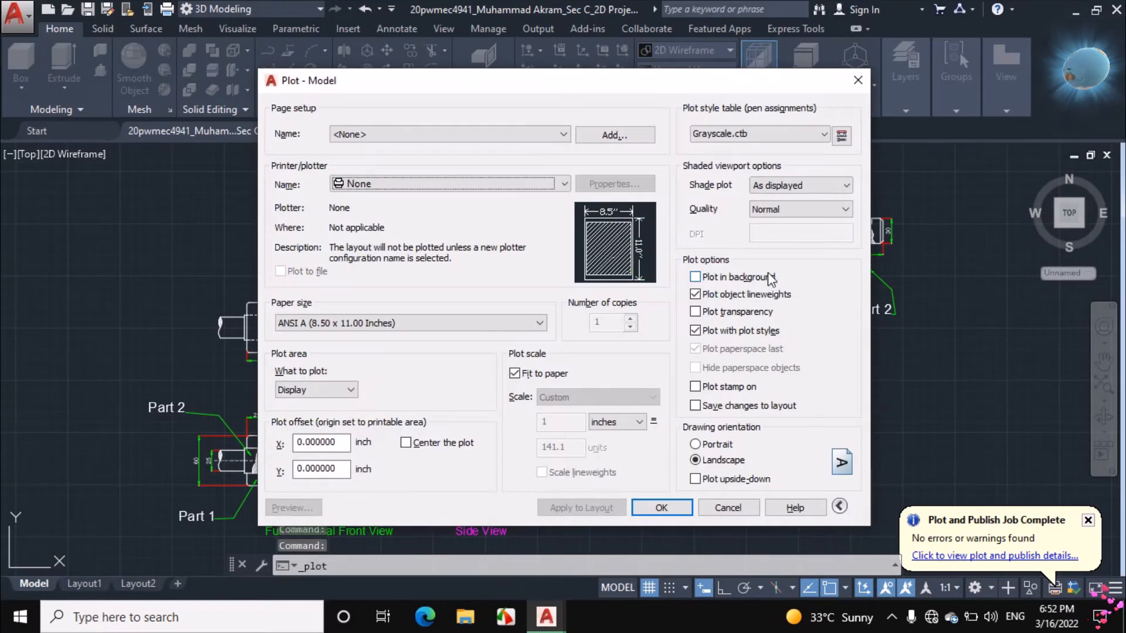
pyautogui.click(824, 134)
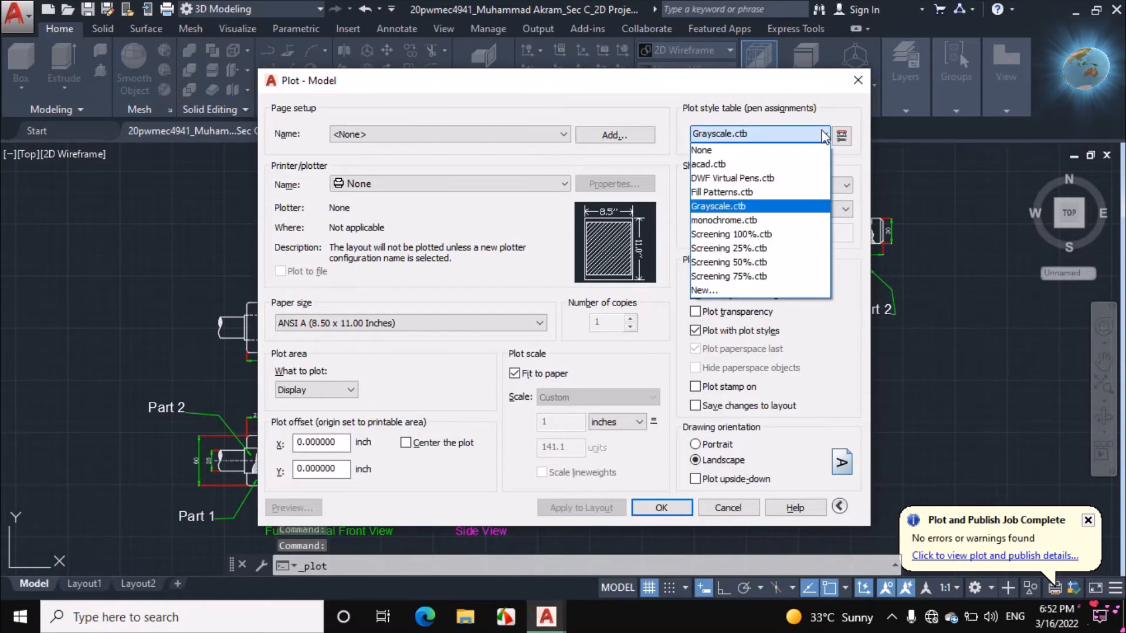
pyautogui.click(784, 151)
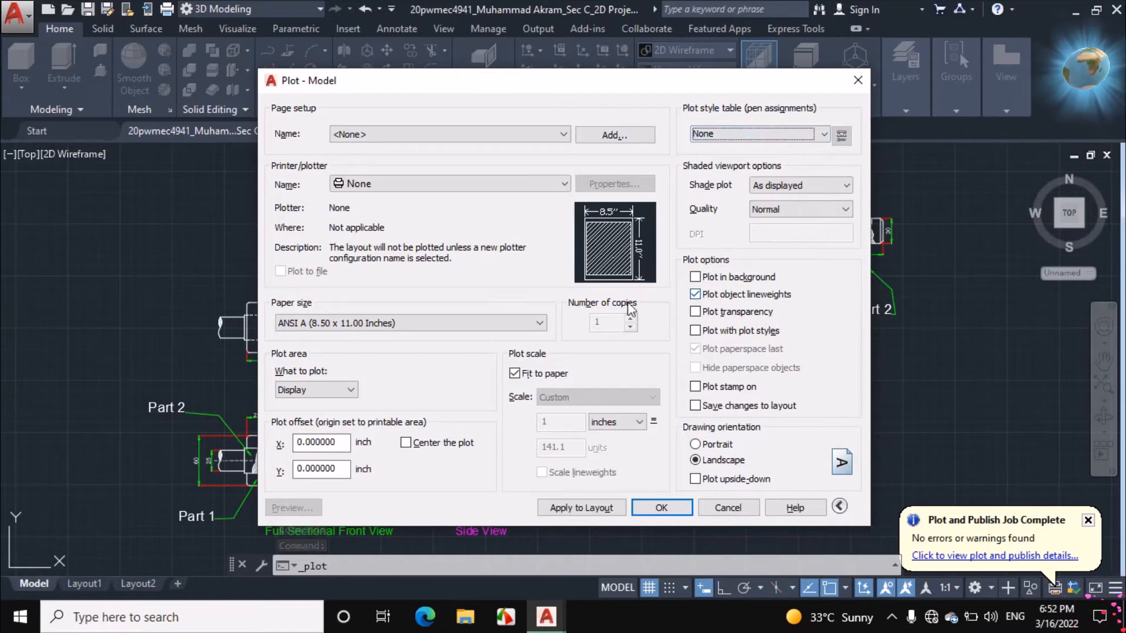
pyautogui.click(329, 390)
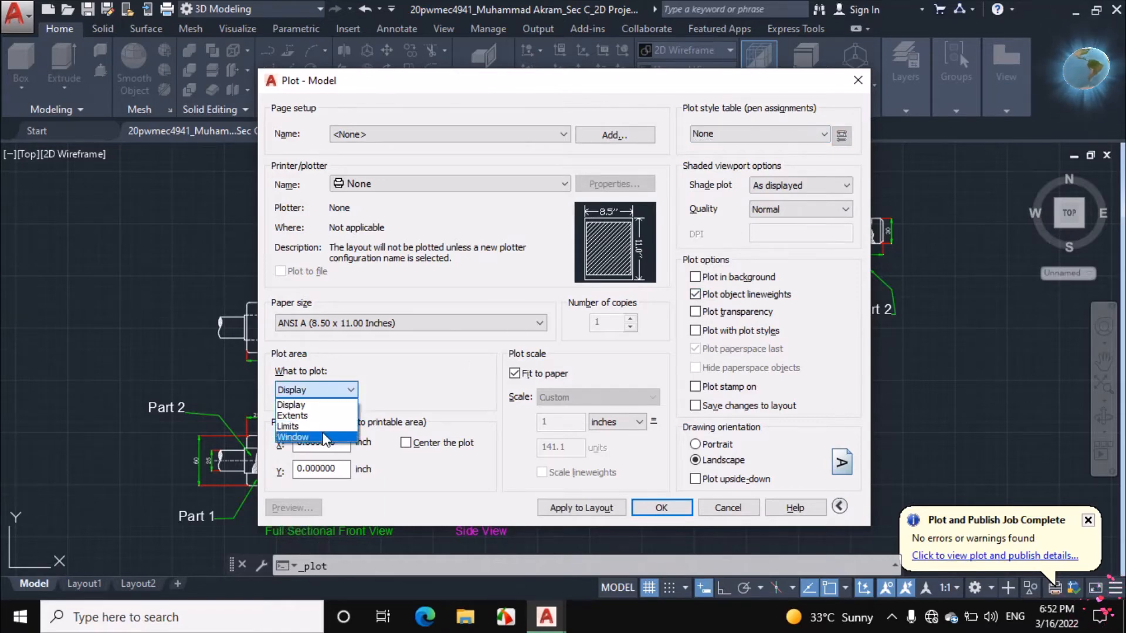
pyautogui.click(324, 438)
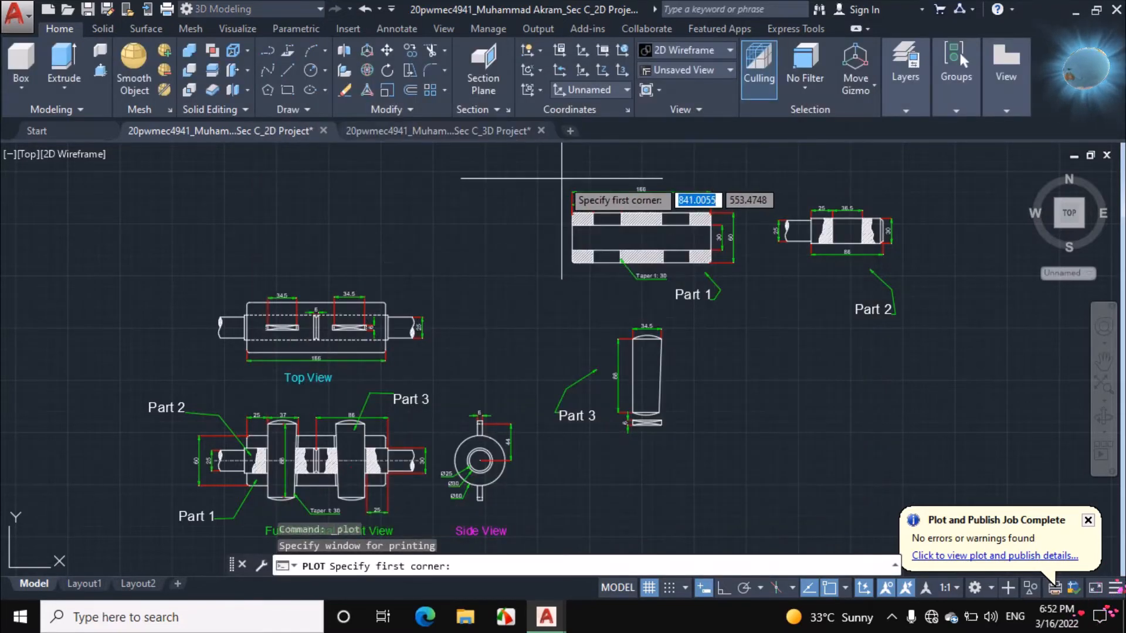
pyautogui.click(562, 178)
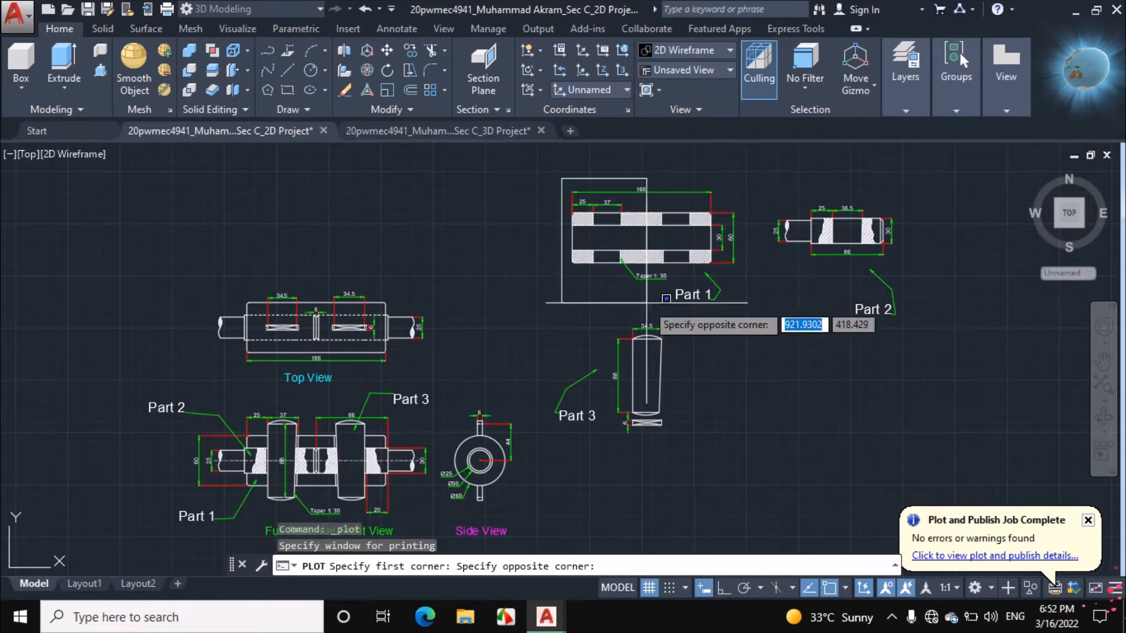
pyautogui.click(909, 441)
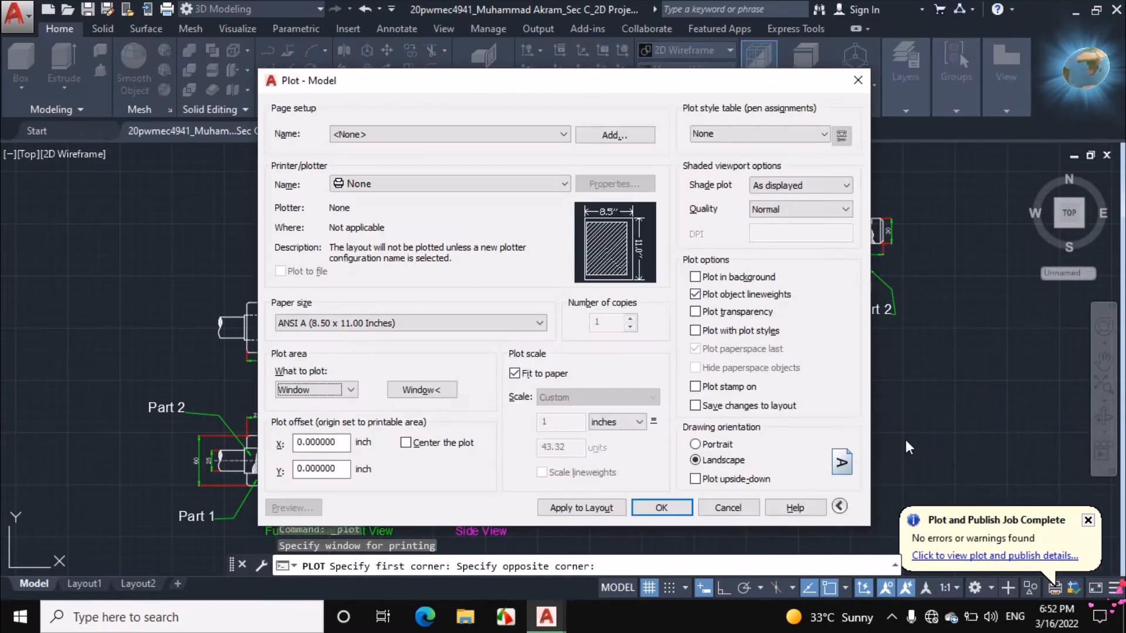
pyautogui.click(856, 82)
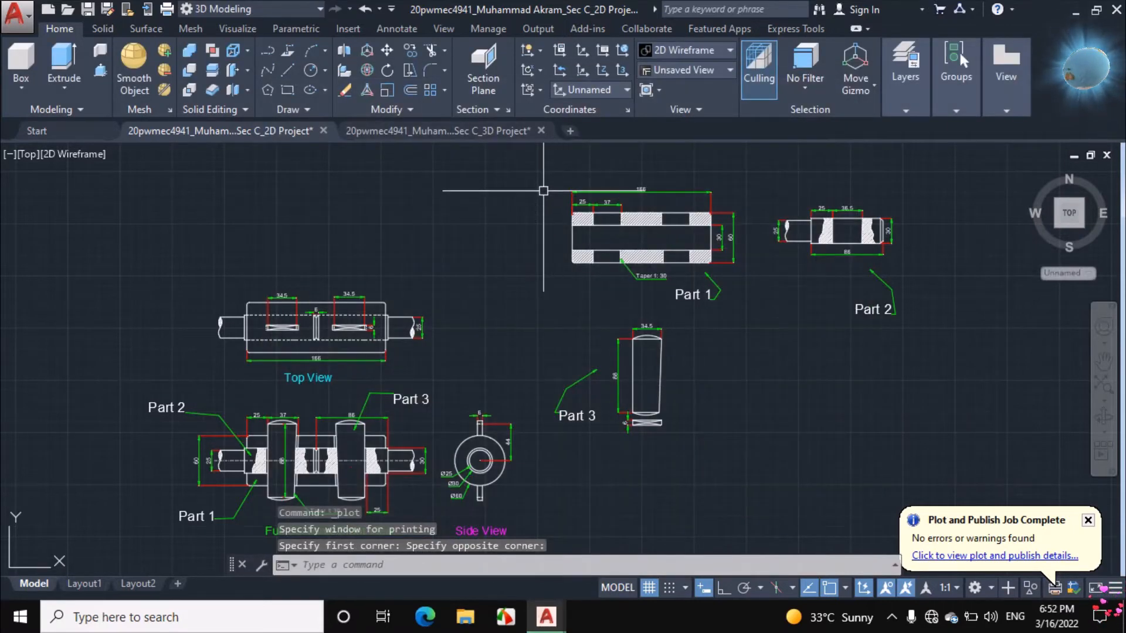
# Start a plot with a window area around the Part 1, Part 2 and Part 3 detail views and set the plot style table to None
pyautogui.hotkey('ctrl', 'p')
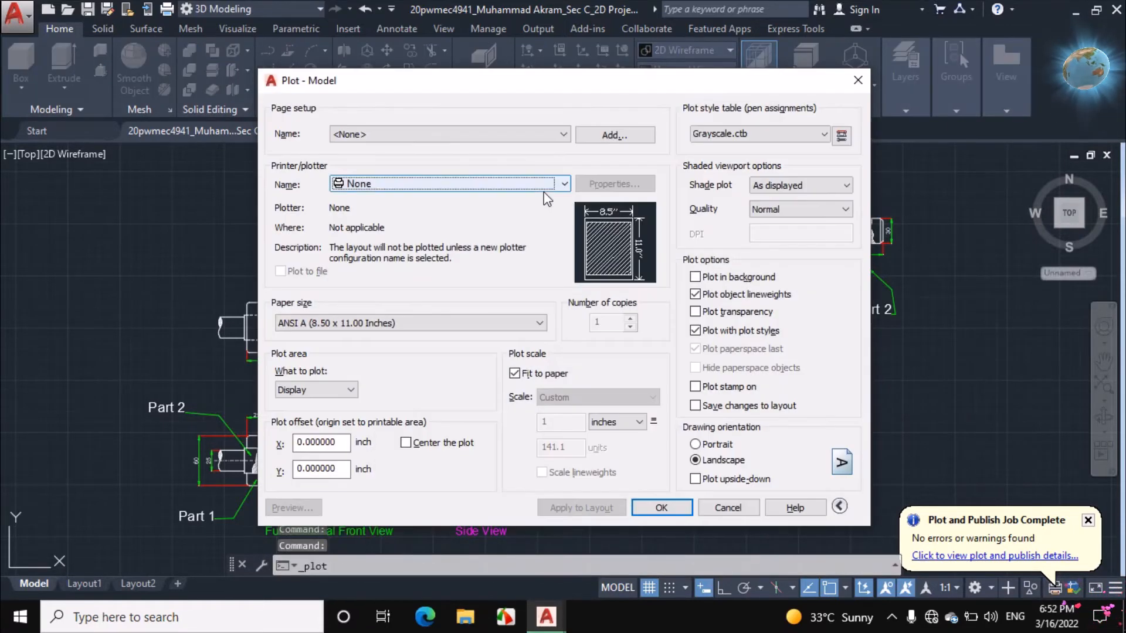
pyautogui.click(330, 391)
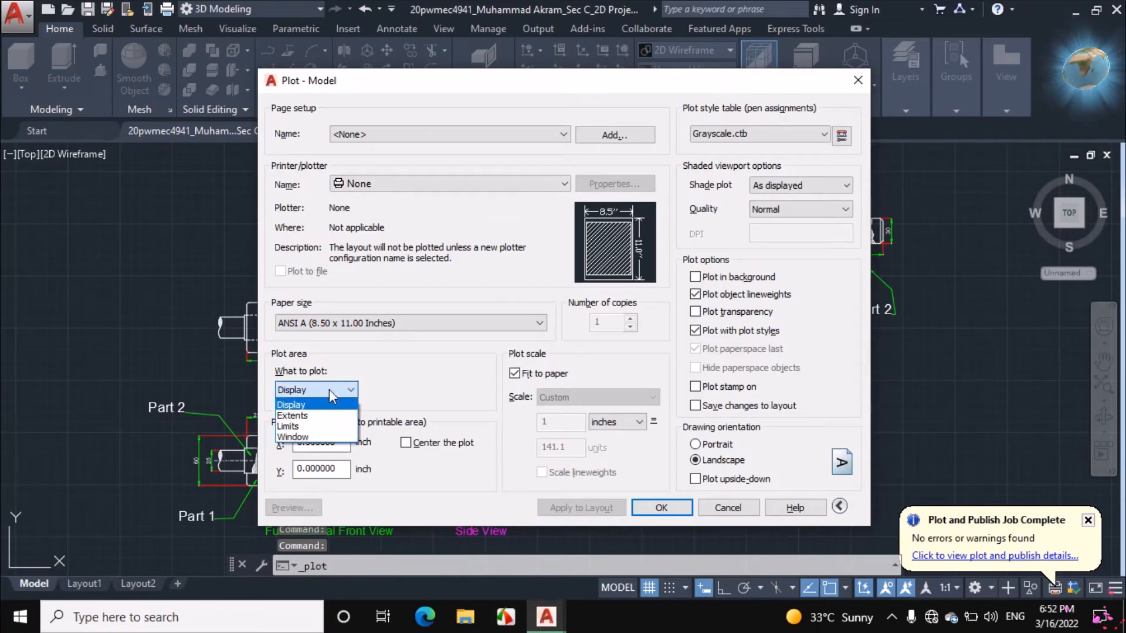
pyautogui.click(325, 440)
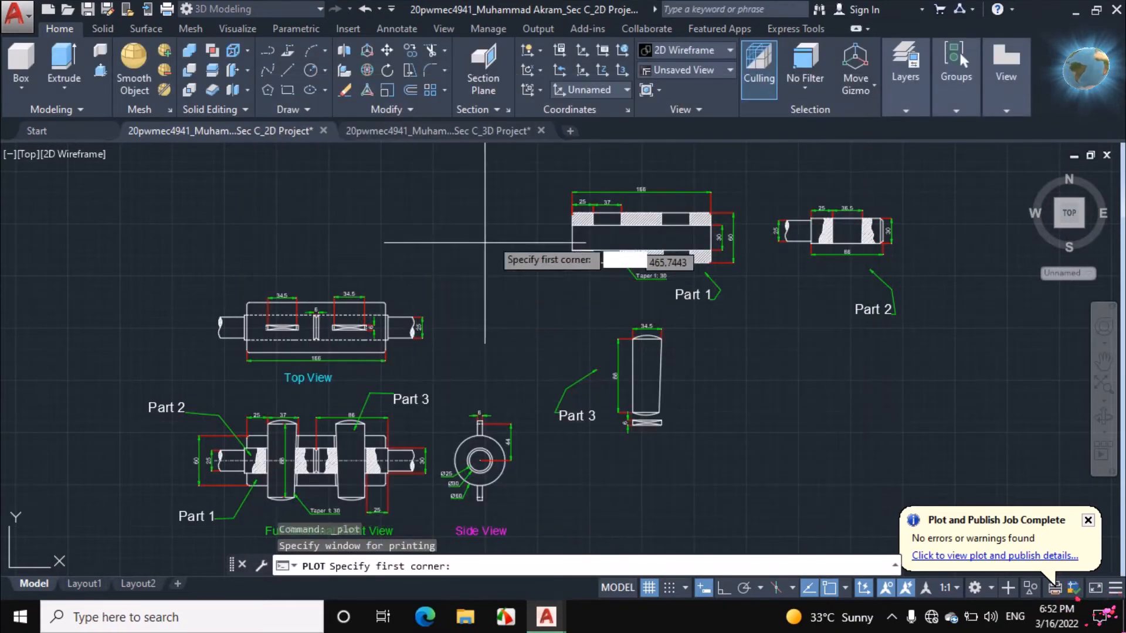
pyautogui.click(546, 177)
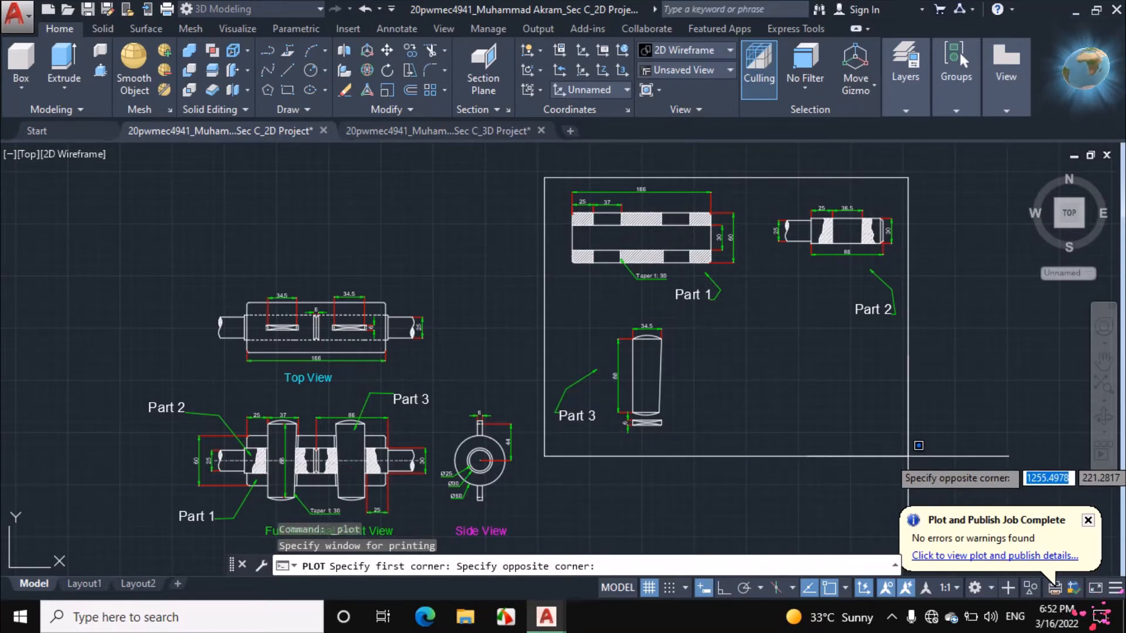
pyautogui.click(907, 453)
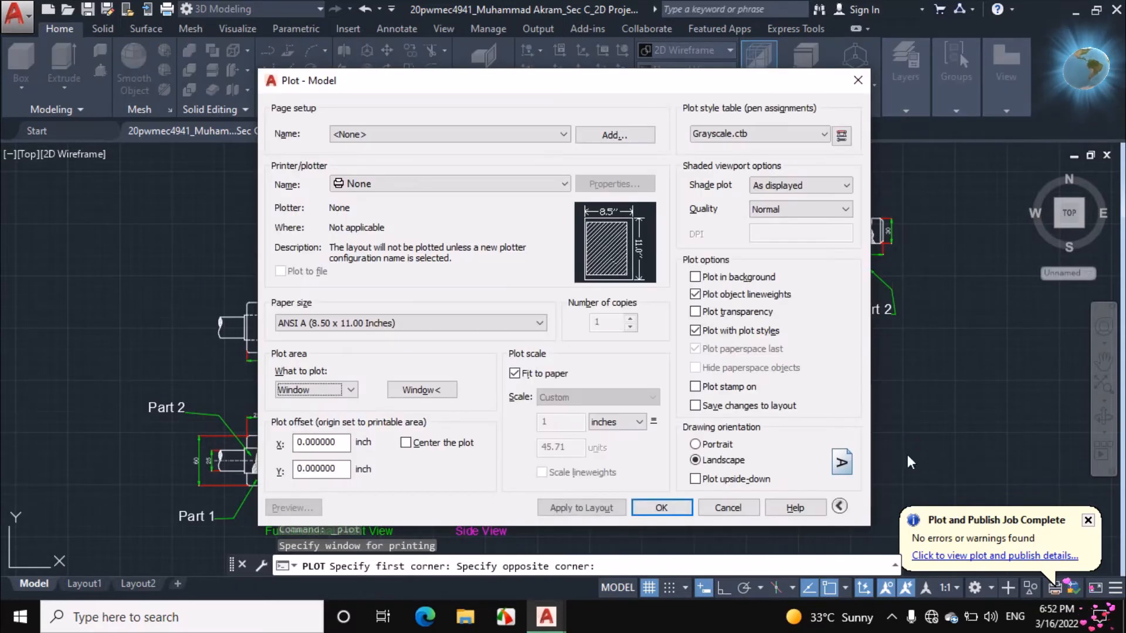
pyautogui.click(807, 137)
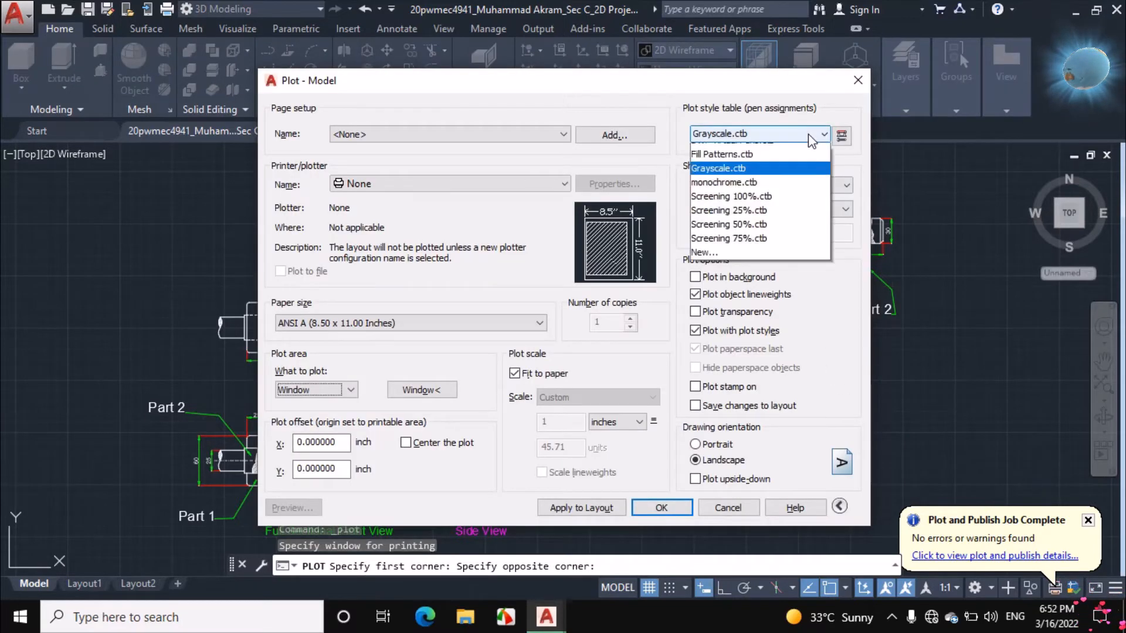
pyautogui.click(770, 151)
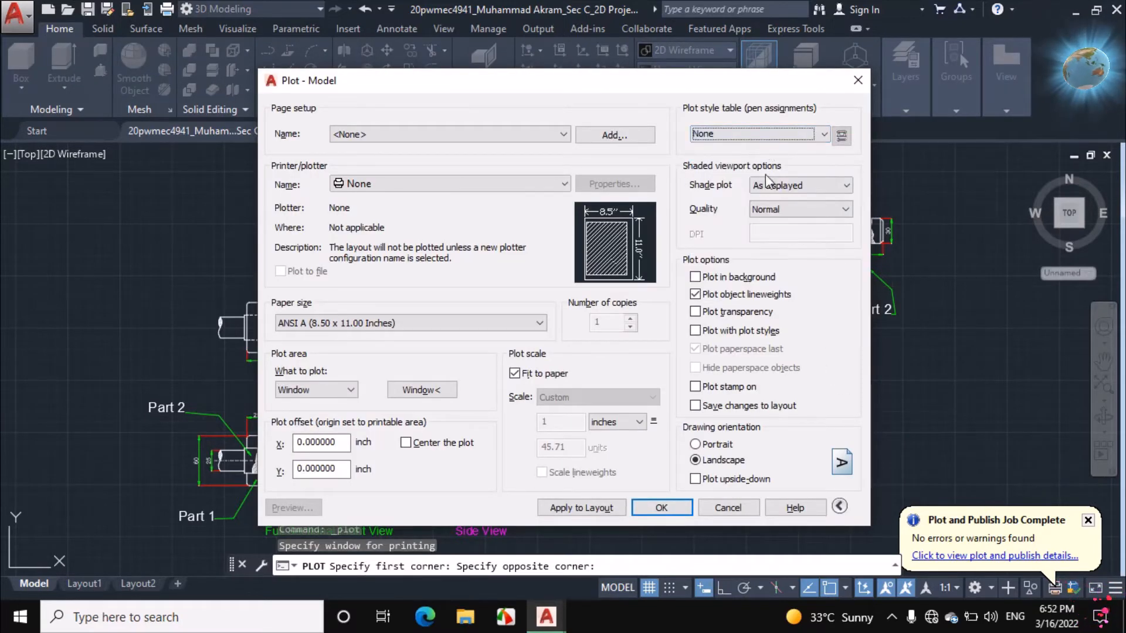
# Set the shaded viewport quality to Presentation and choose the AutoCAD PDF (High Quality Print).pc3 plotter for the part details
pyautogui.click(754, 206)
pyautogui.click(761, 255)
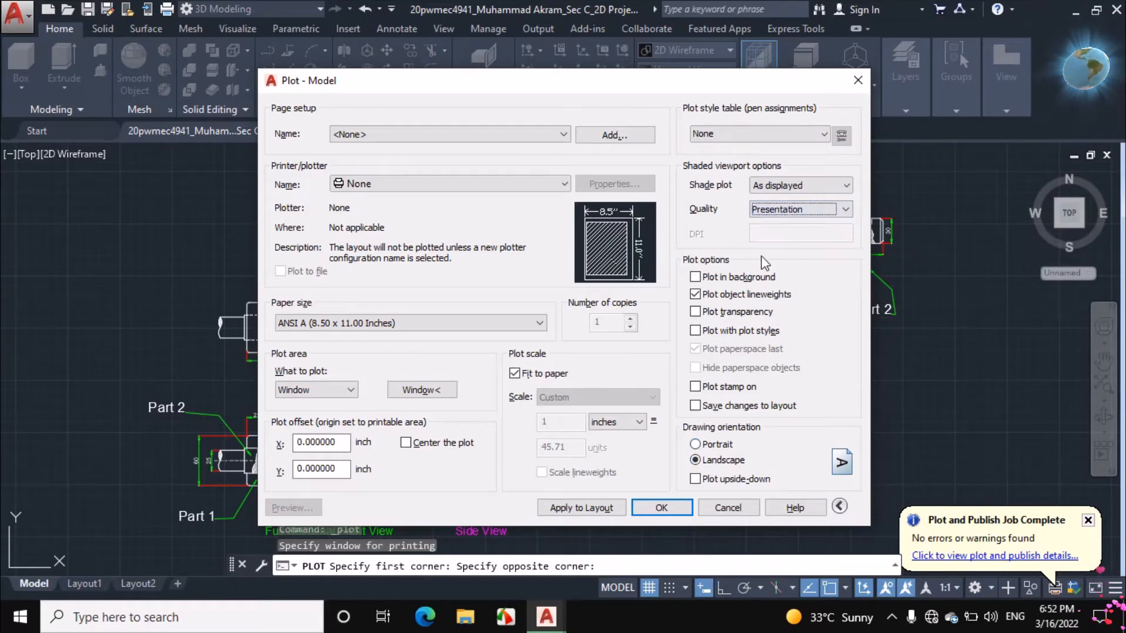
pyautogui.click(498, 182)
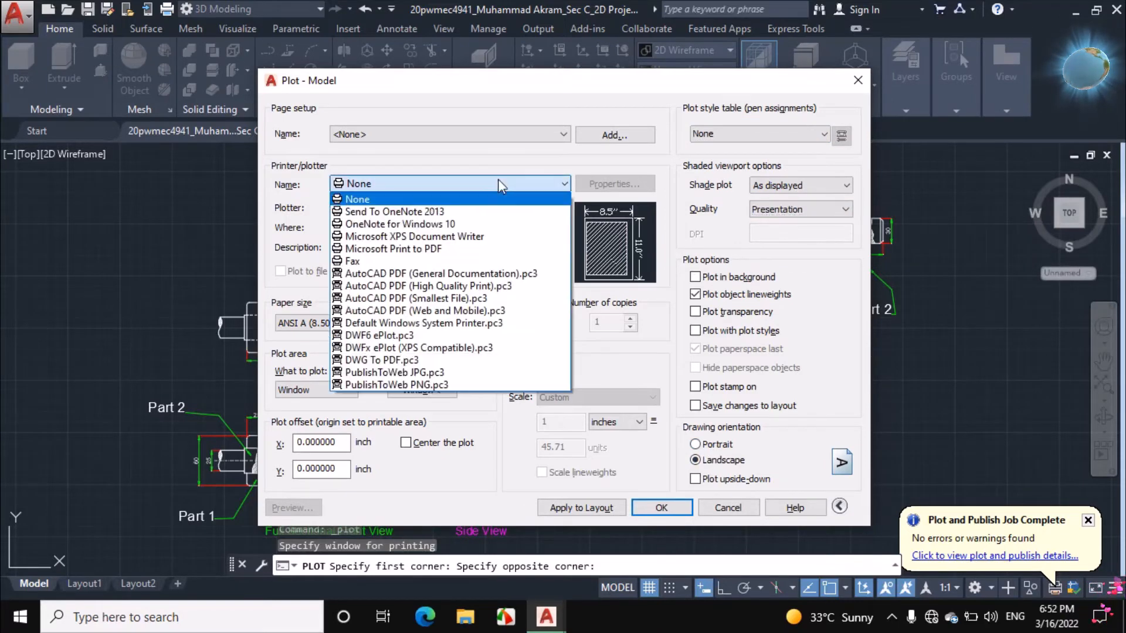
pyautogui.click(465, 286)
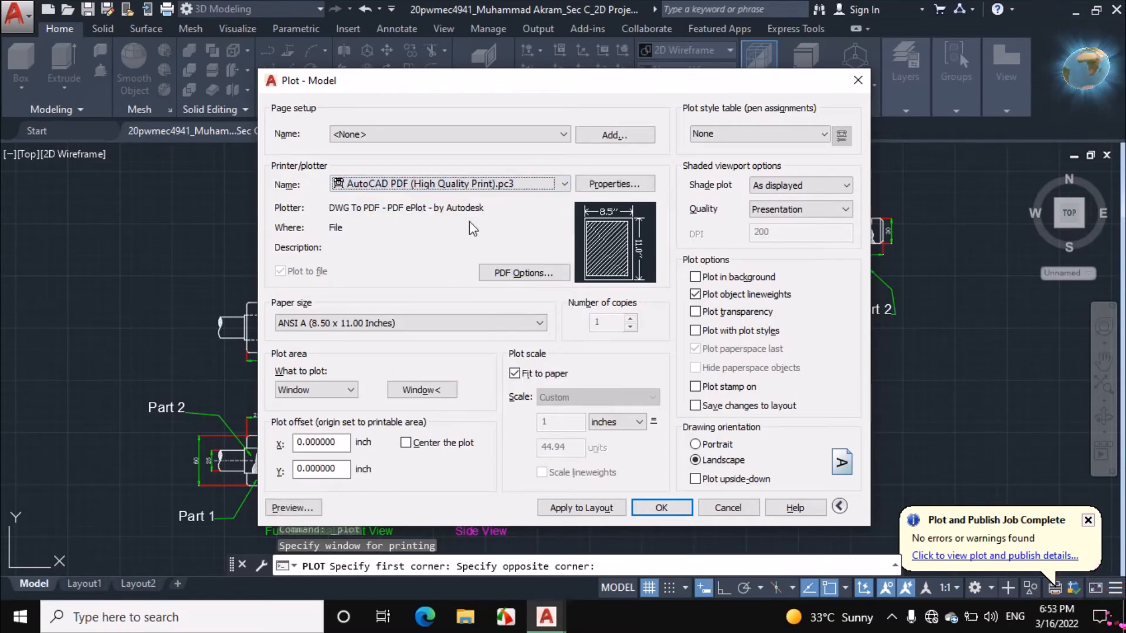
# Center the part-detail plot on the page and set its plot scale units to mm
pyautogui.click(406, 443)
pyautogui.click(617, 422)
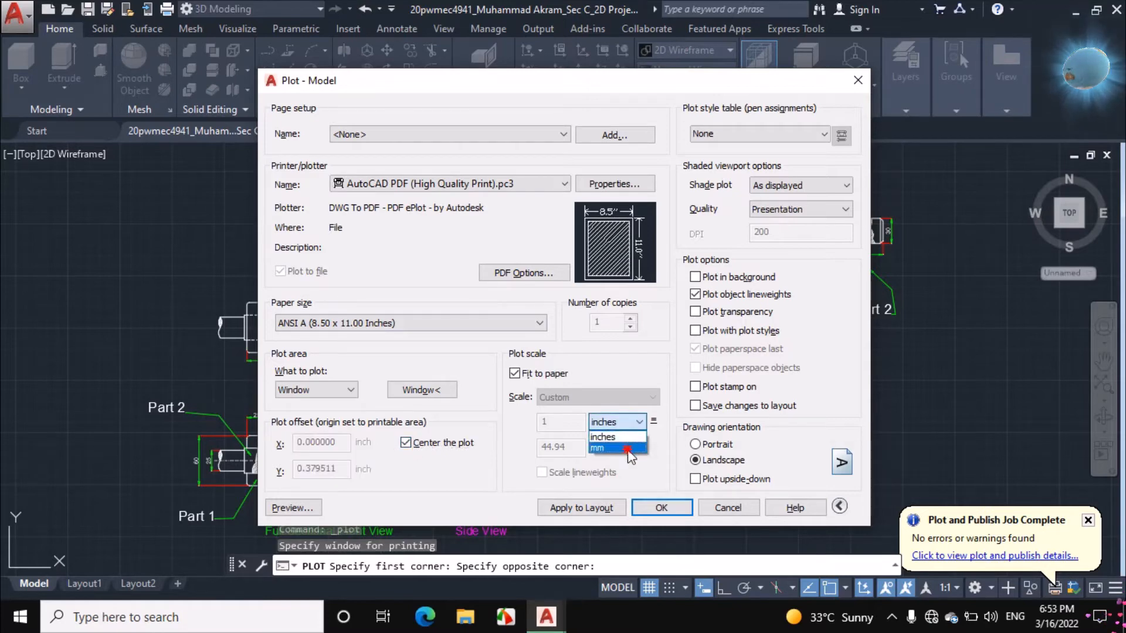
pyautogui.click(617, 448)
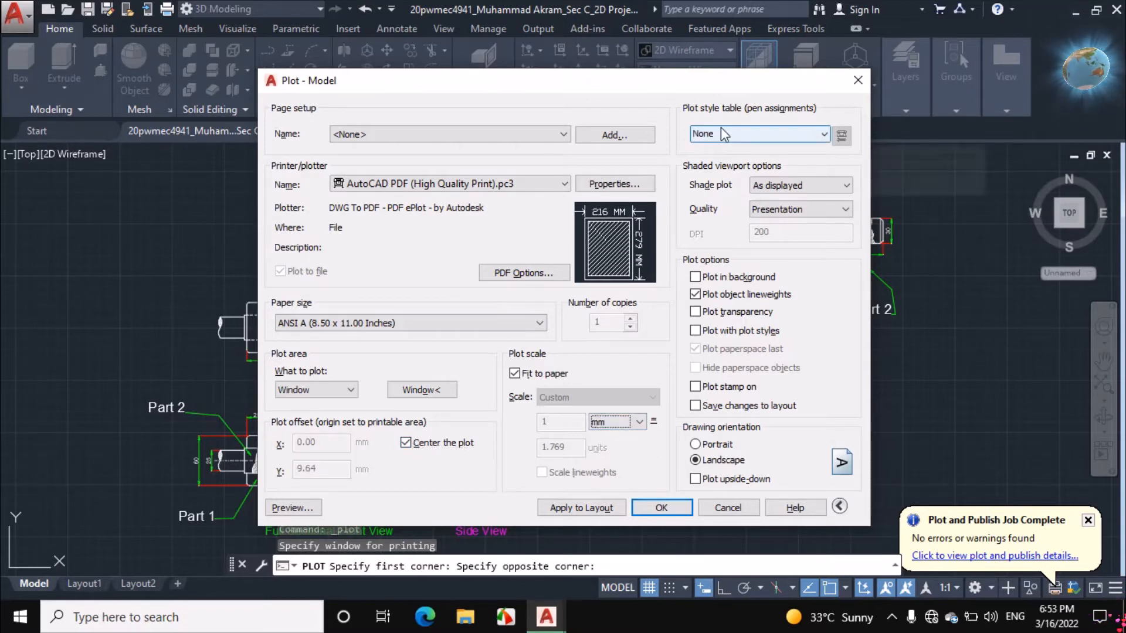
# Keep the plot style table at None and plot the part details to a PDF in the Micro folder with the file name 3
pyautogui.click(808, 134)
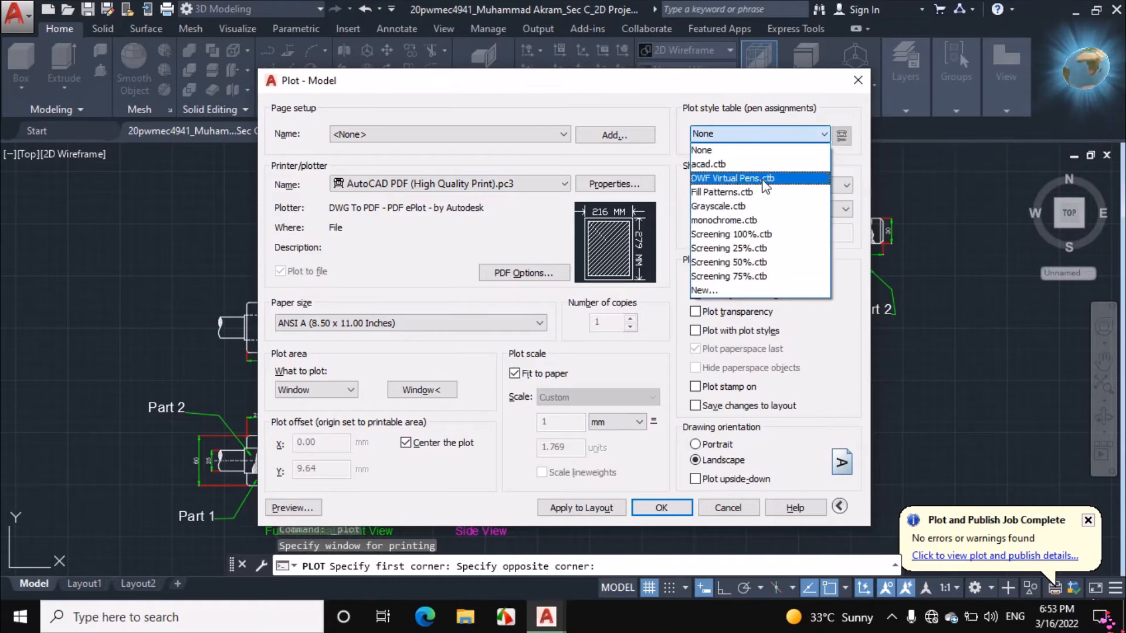
pyautogui.click(761, 148)
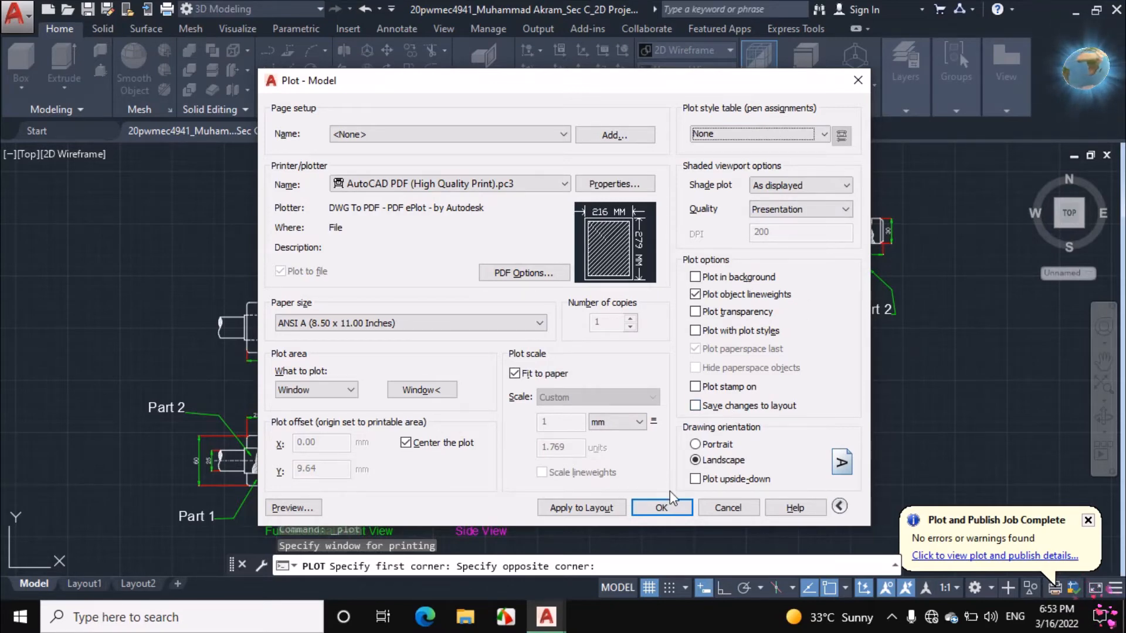
pyautogui.click(664, 506)
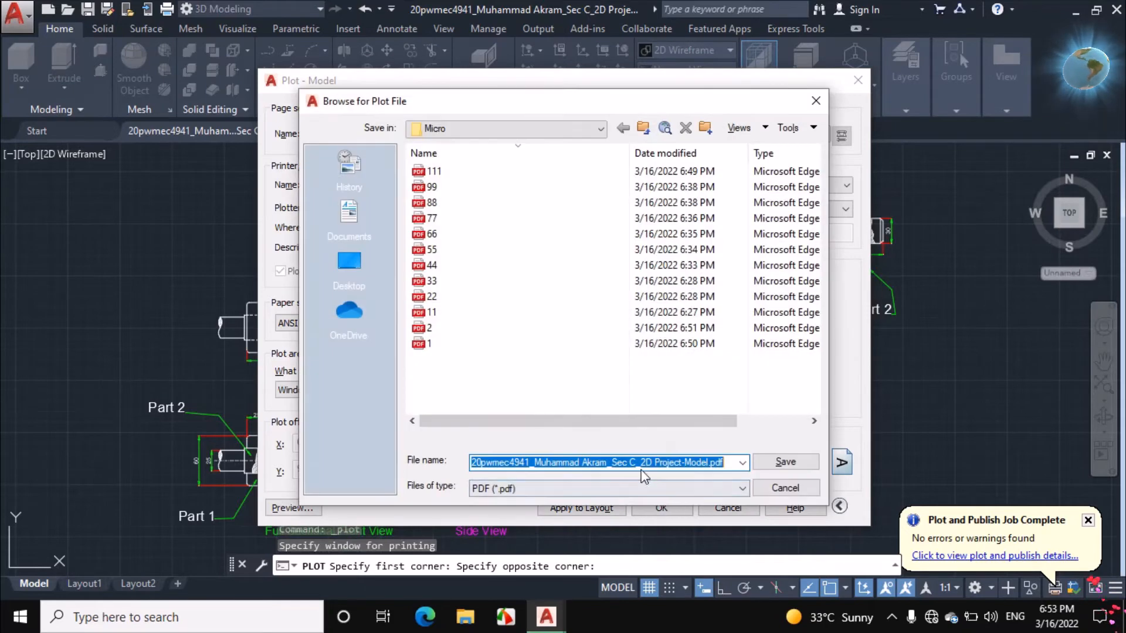
pyautogui.write('3')
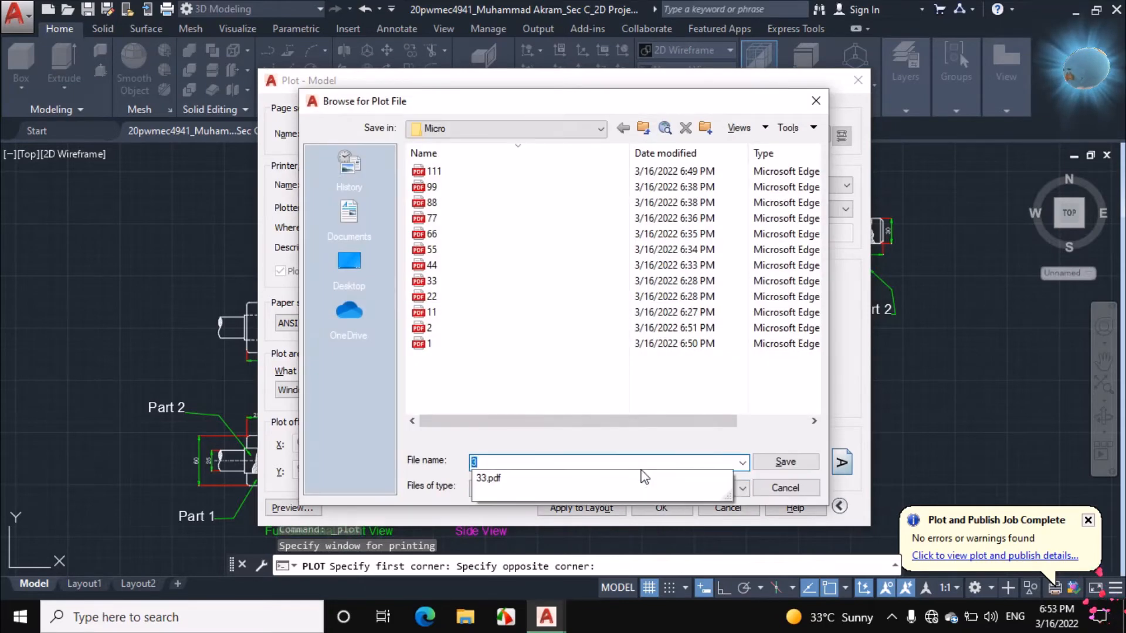
pyautogui.press('Return')
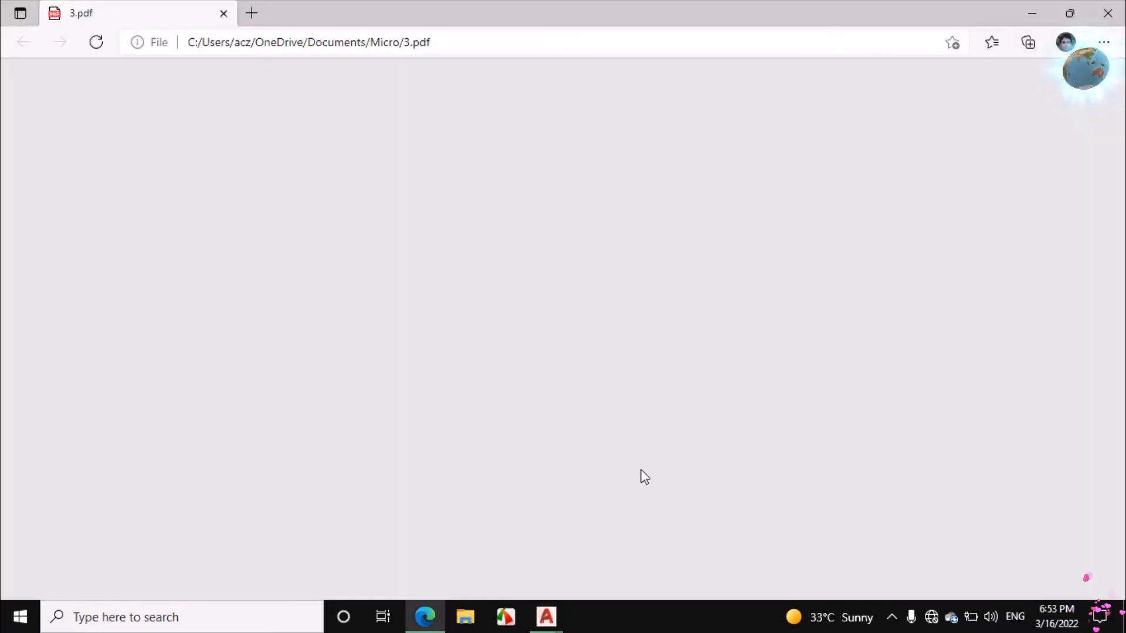
# Look over the plotted Part 1, Part 2 and Part 3 views in 3.pdf and close the PDF viewer
pyautogui.scroll(-3, 638, 415)
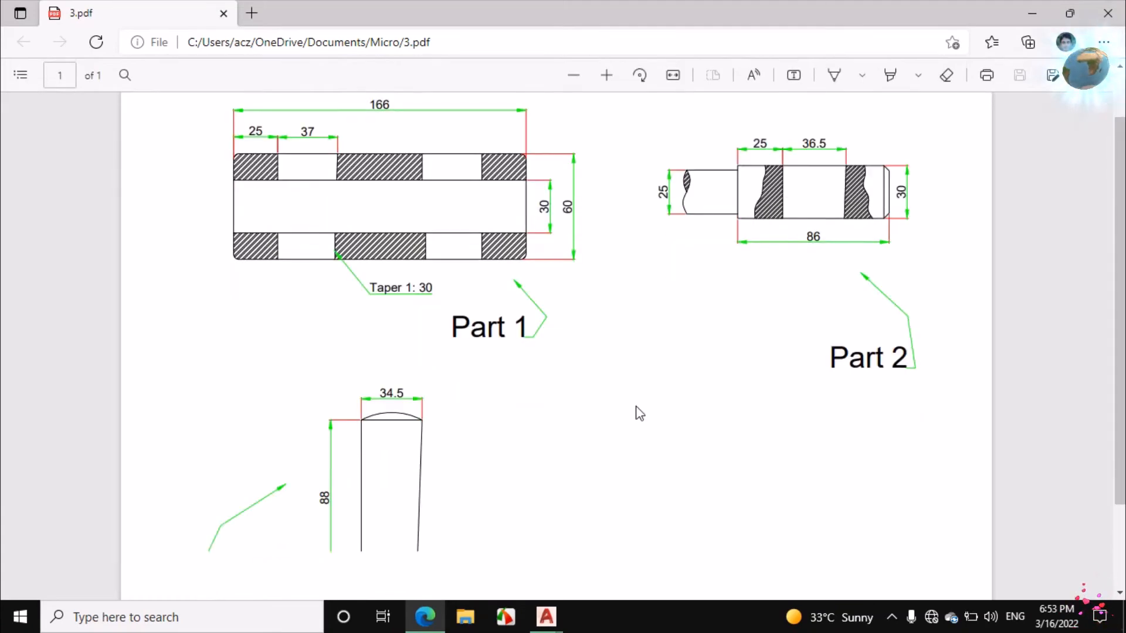
pyautogui.scroll(3, 440, 269)
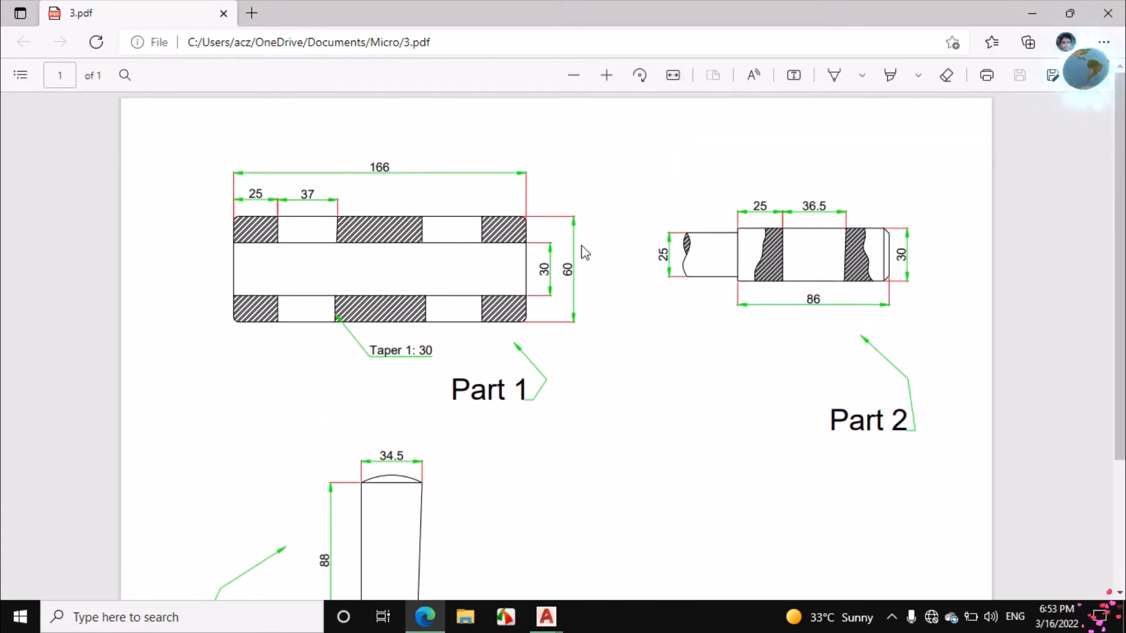
pyautogui.scroll(-3, 375, 258)
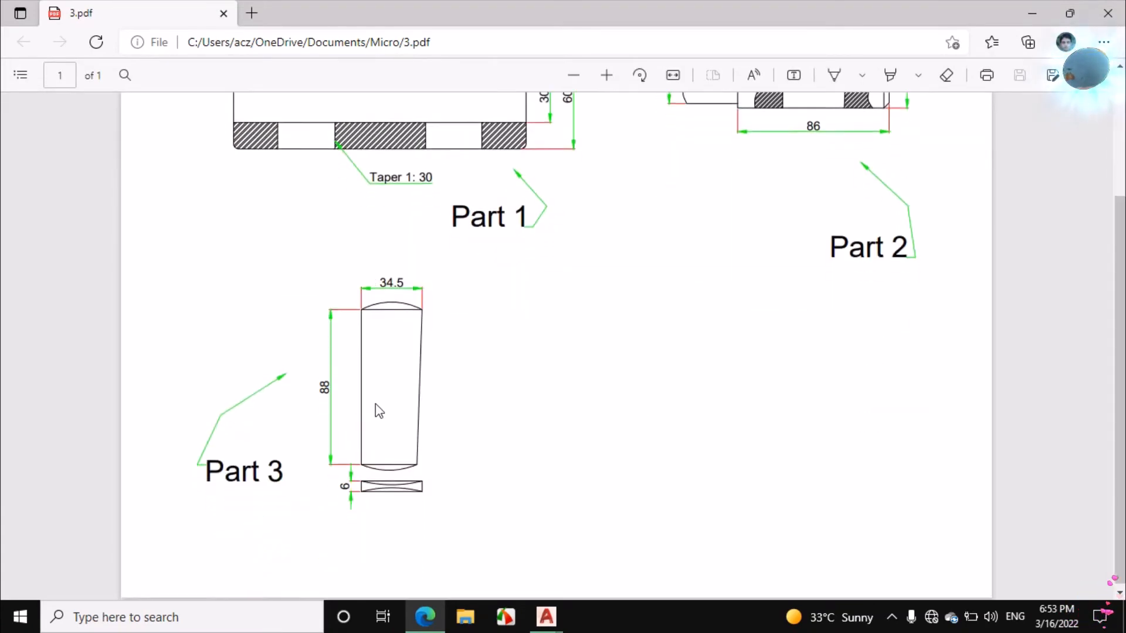
pyautogui.scroll(3, 391, 387)
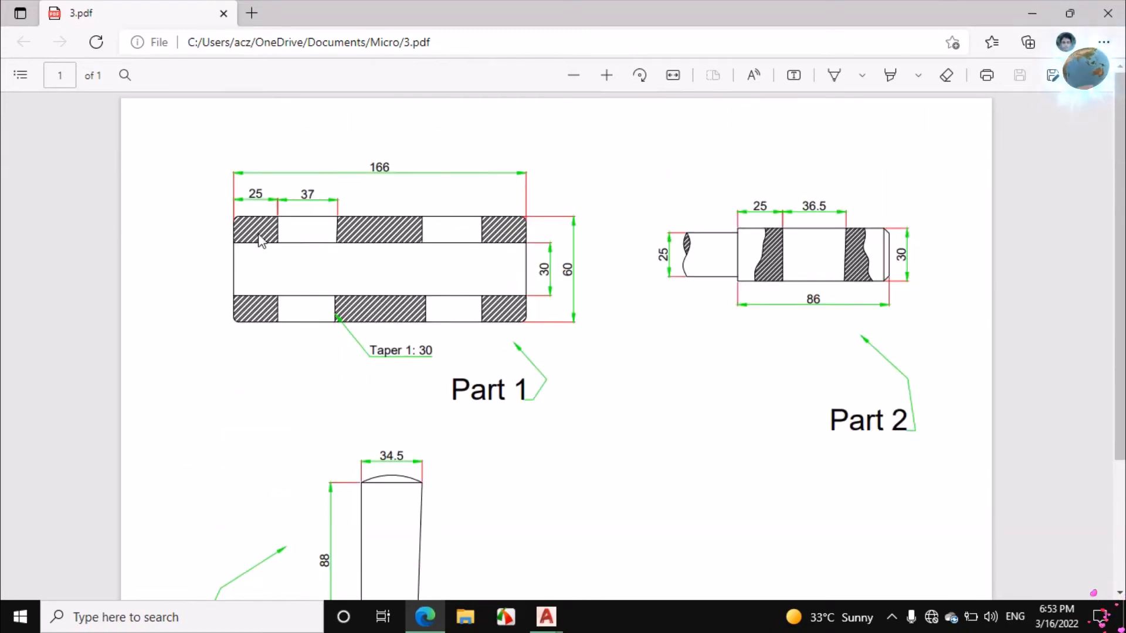
pyautogui.scroll(-3, 329, 251)
pyautogui.scroll(3, 463, 329)
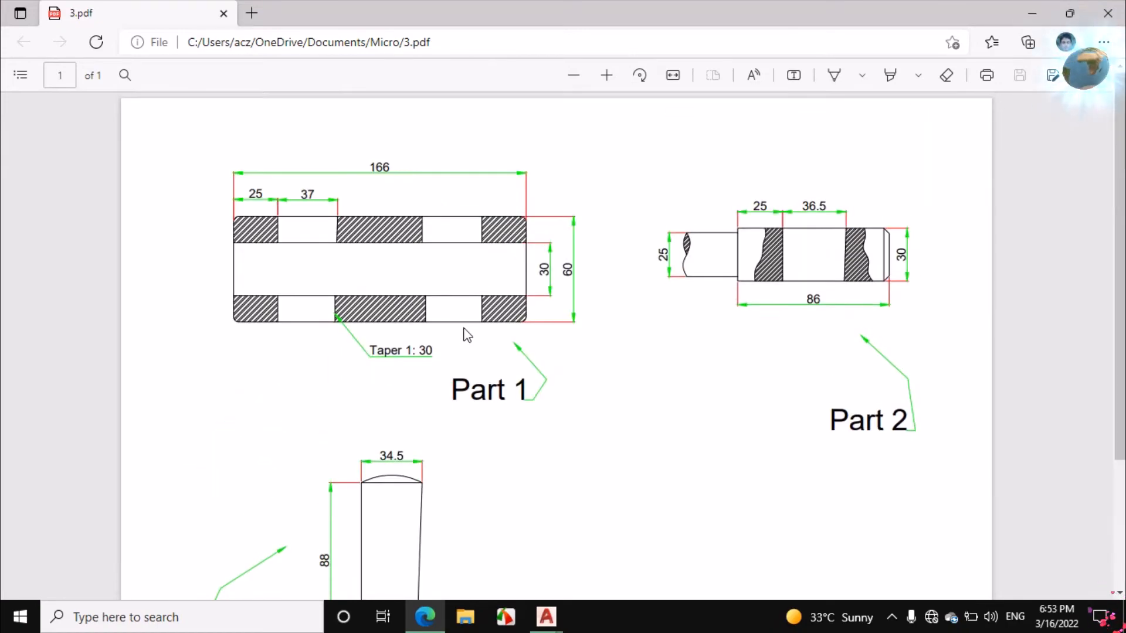
pyautogui.click(1104, 10)
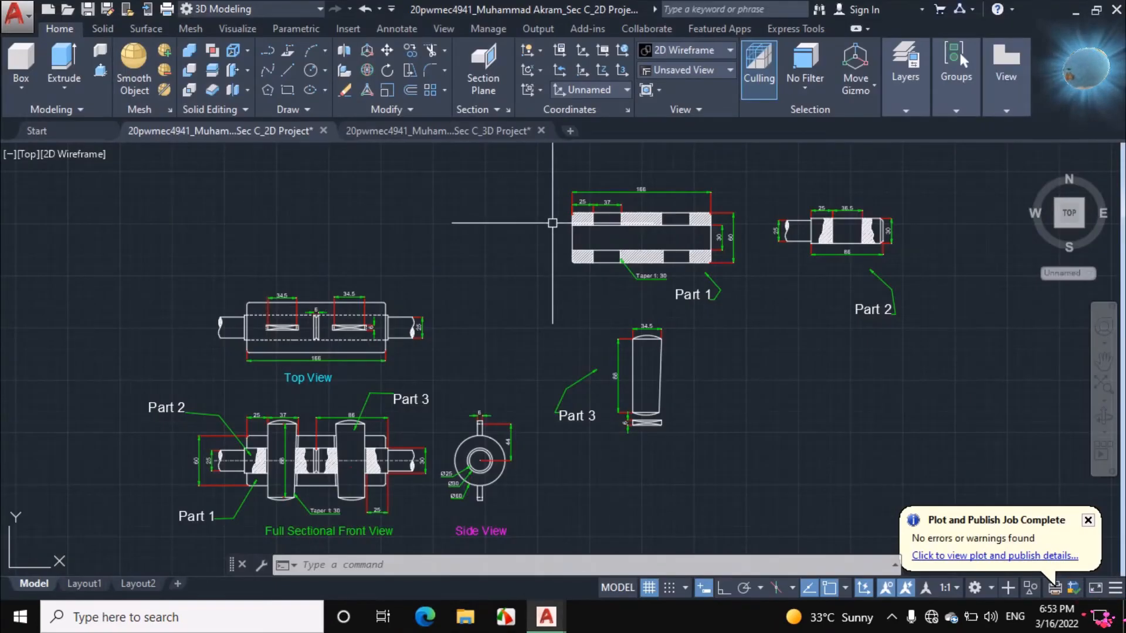
pyautogui.hotkey('ctrl', 'a')
pyautogui.scroll(-2, 524, 276)
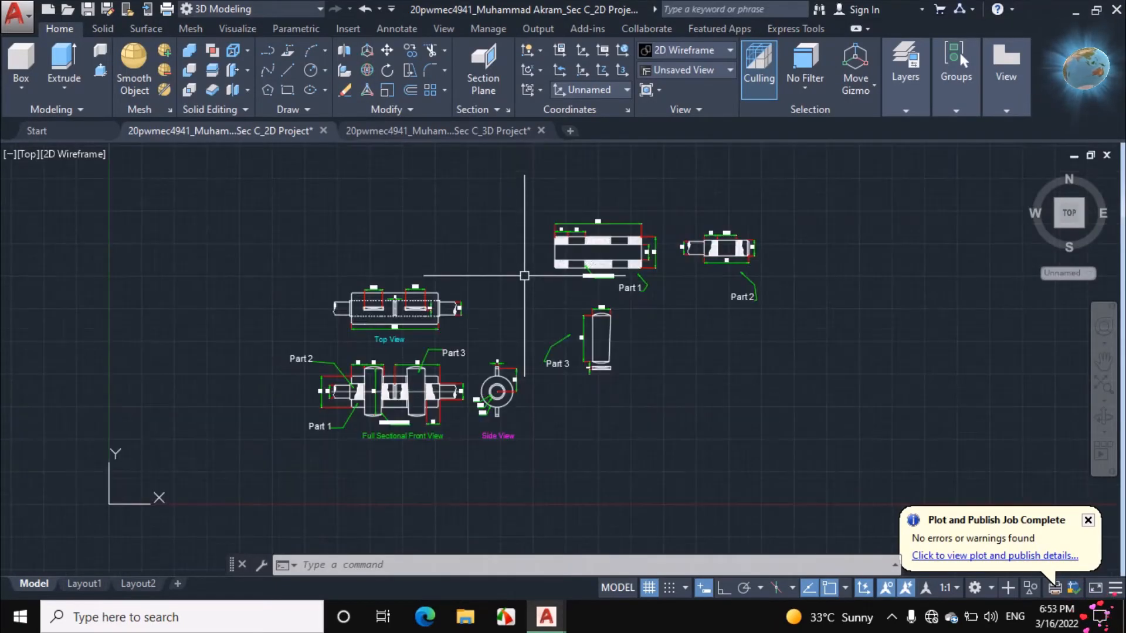
pyautogui.press('Escape')
pyautogui.scroll(2, 478, 300)
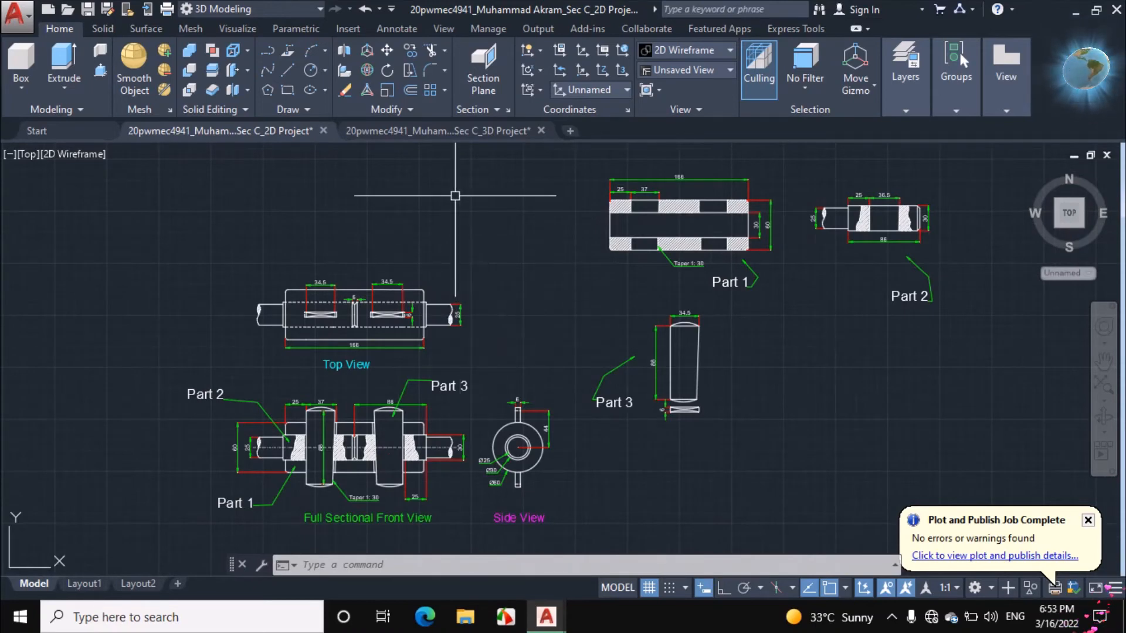
# Switch to the 3D project drawing and orbit around the assembled sleeve and shaft, ending on a close, slightly tilted side-on view
pyautogui.click(458, 131)
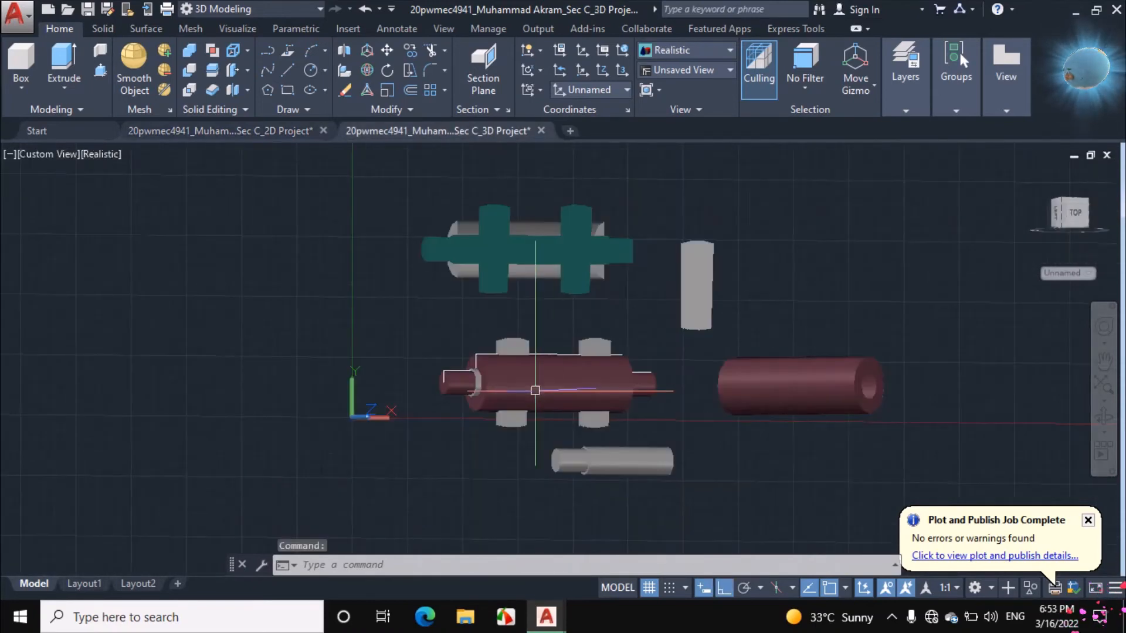
pyautogui.scroll(1, 538, 392)
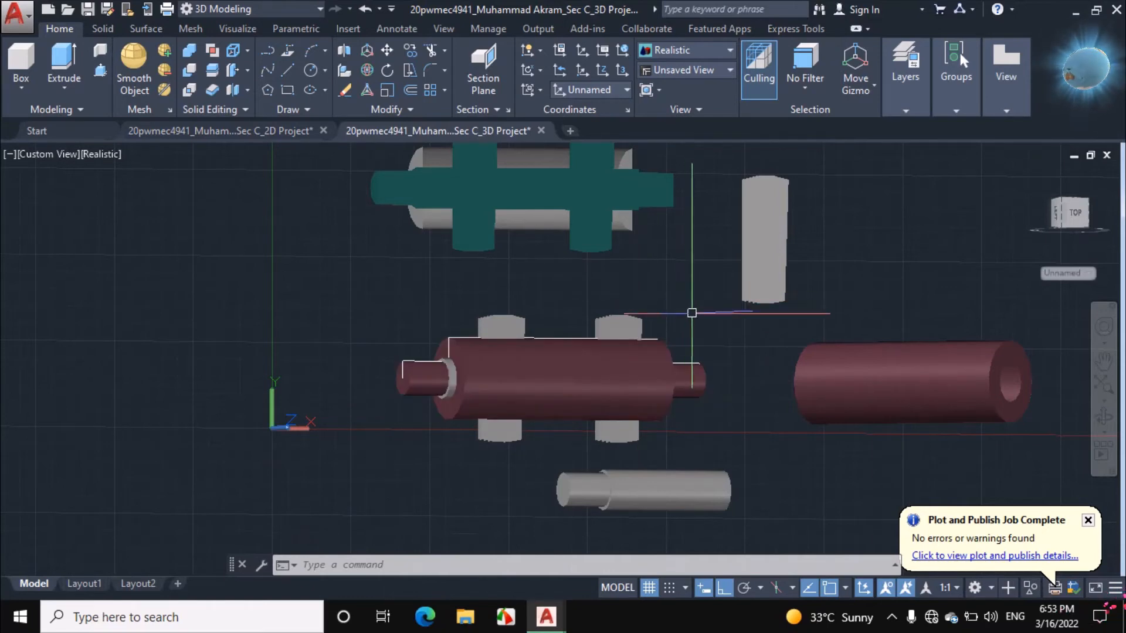
pyautogui.click(469, 366)
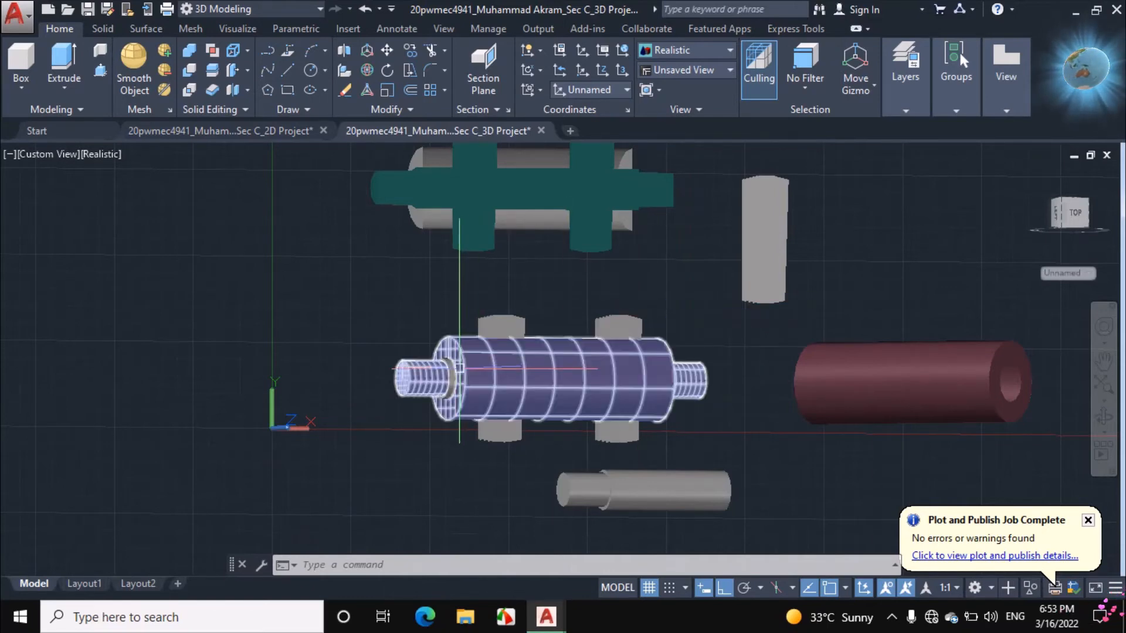
pyautogui.click(1103, 417)
pyautogui.moveTo(680, 382); pyautogui.dragTo(615, 310)
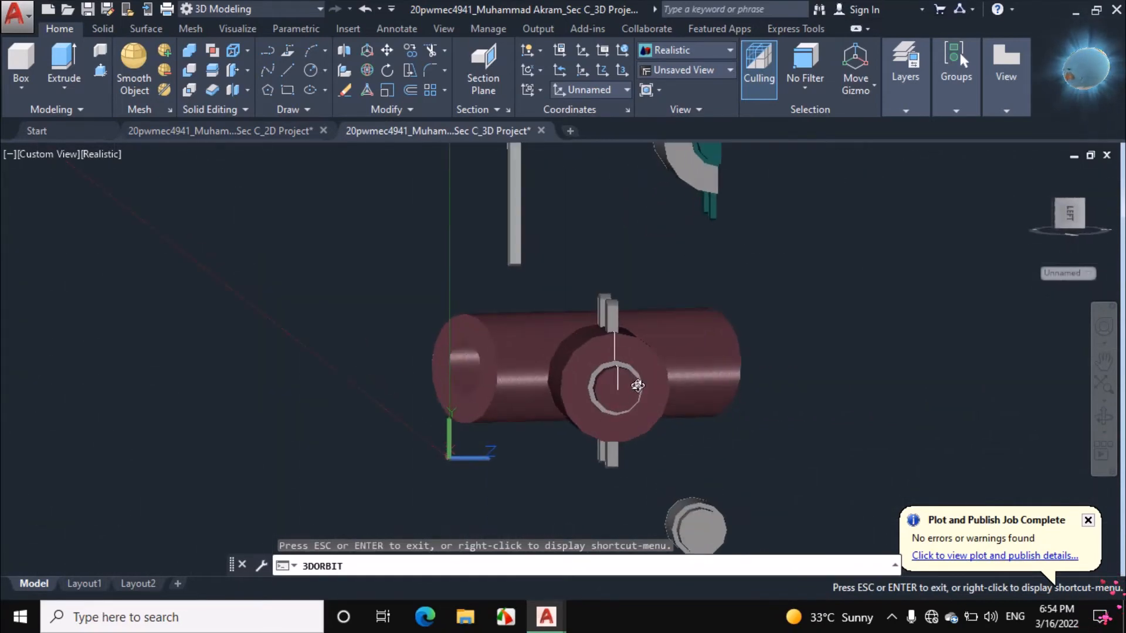
pyautogui.moveTo(715, 372); pyautogui.dragTo(585, 355)
pyautogui.moveTo(497, 374); pyautogui.dragTo(506, 380)
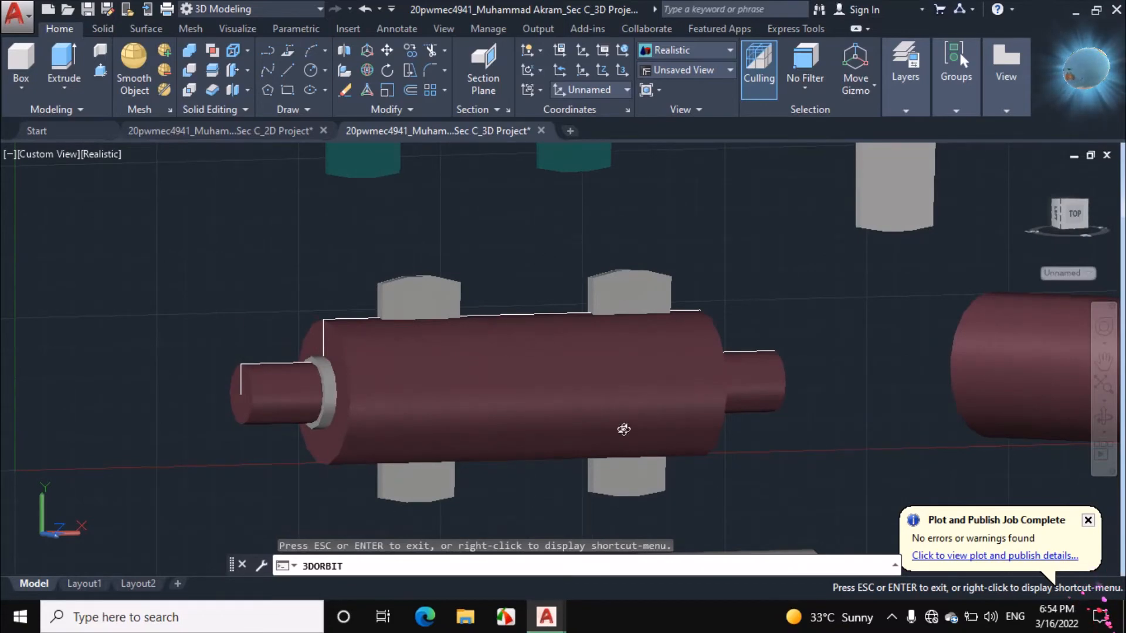
pyautogui.rightClick(724, 243)
pyautogui.click(745, 251)
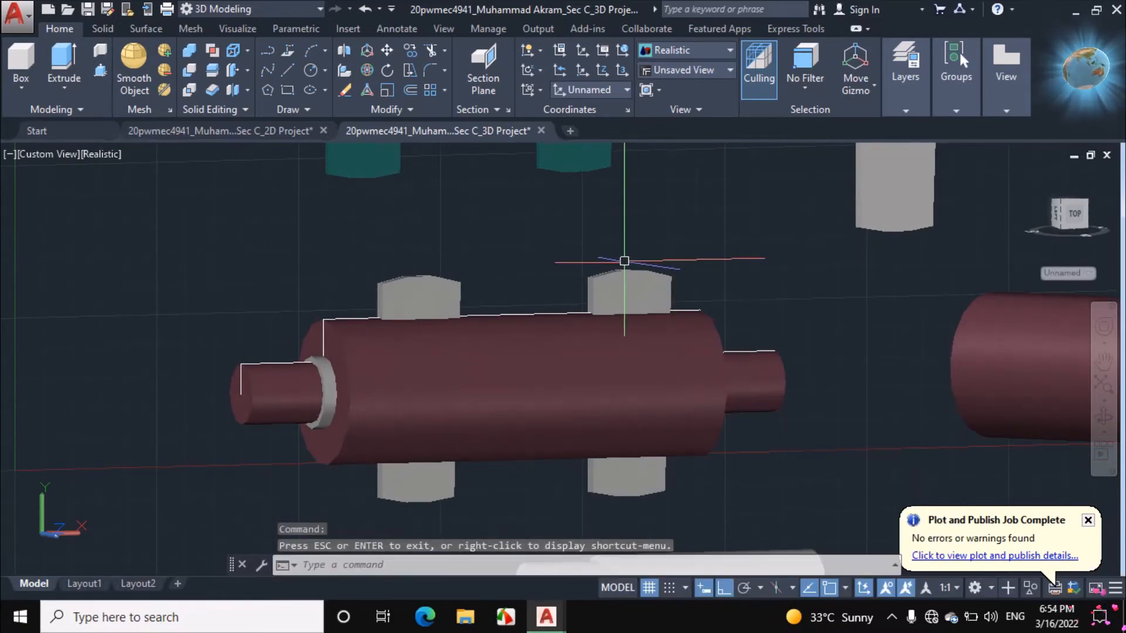
pyautogui.scroll(-4, 611, 244)
pyautogui.scroll(3, 564, 269)
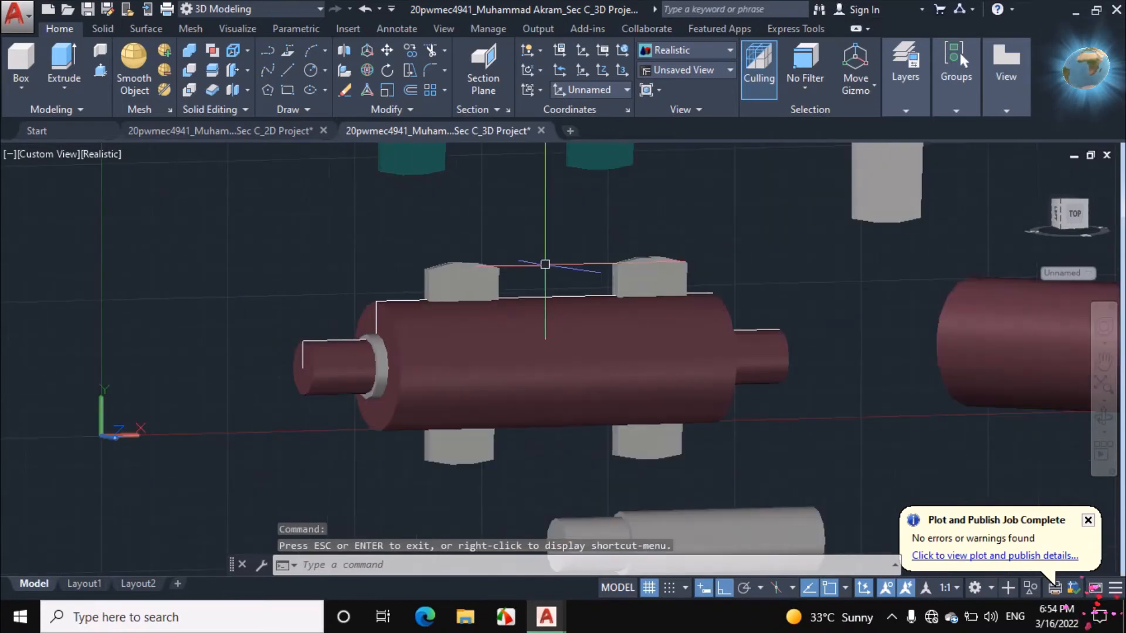
# Start a plot of the 3D project model and set the plot area to a window enclosing only the assembled sleeve and shaft
pyautogui.hotkey('ctrl', 'p')
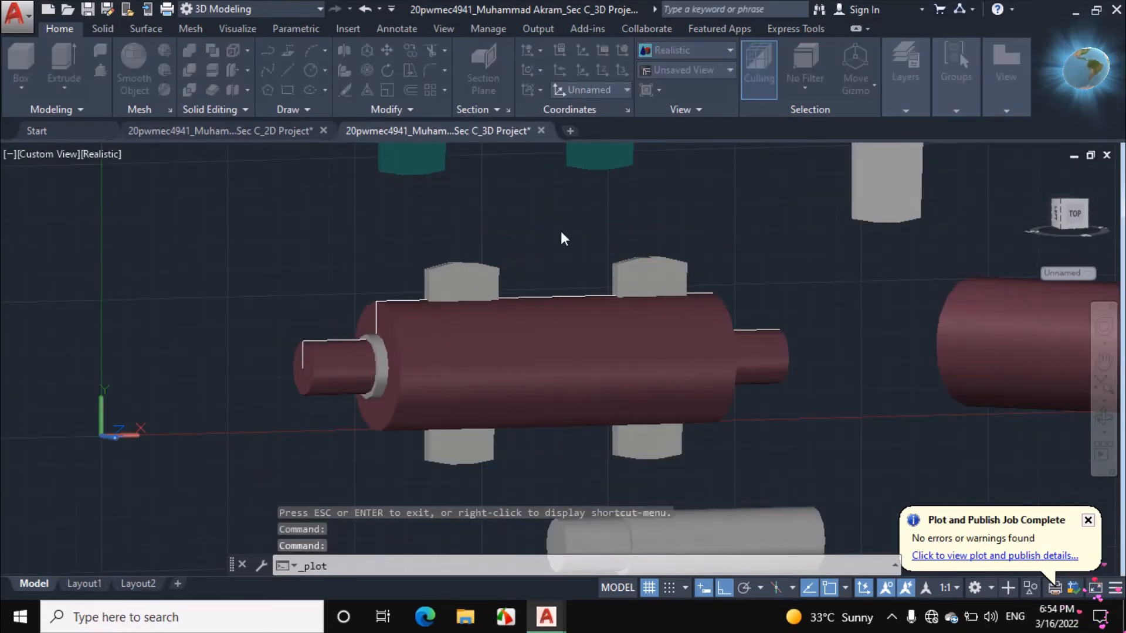
pyautogui.click(356, 393)
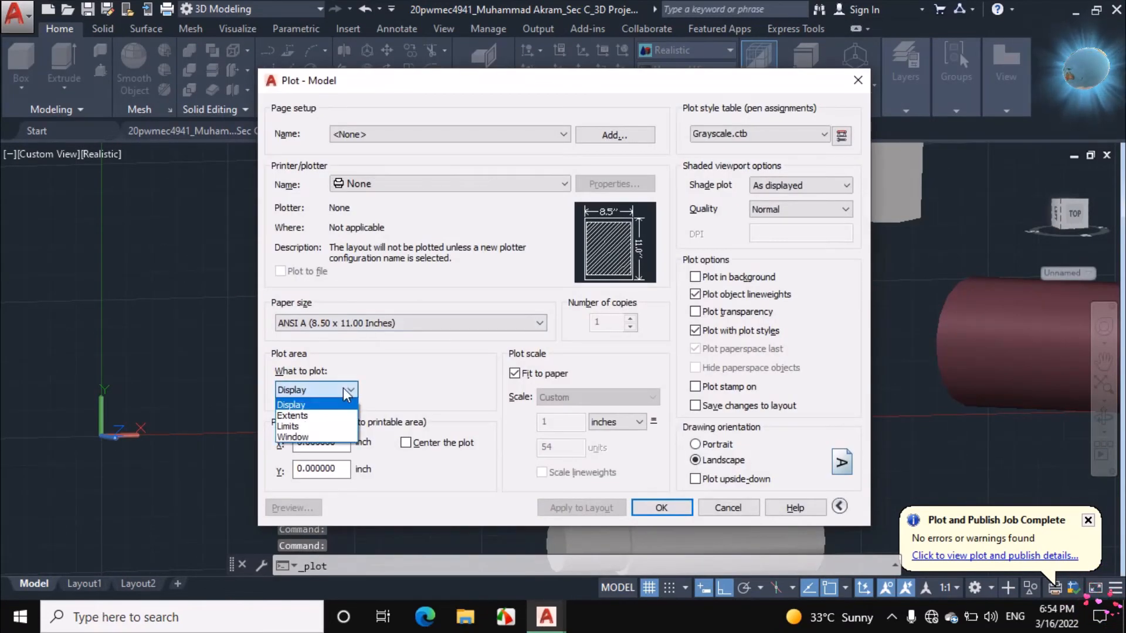
pyautogui.click(305, 439)
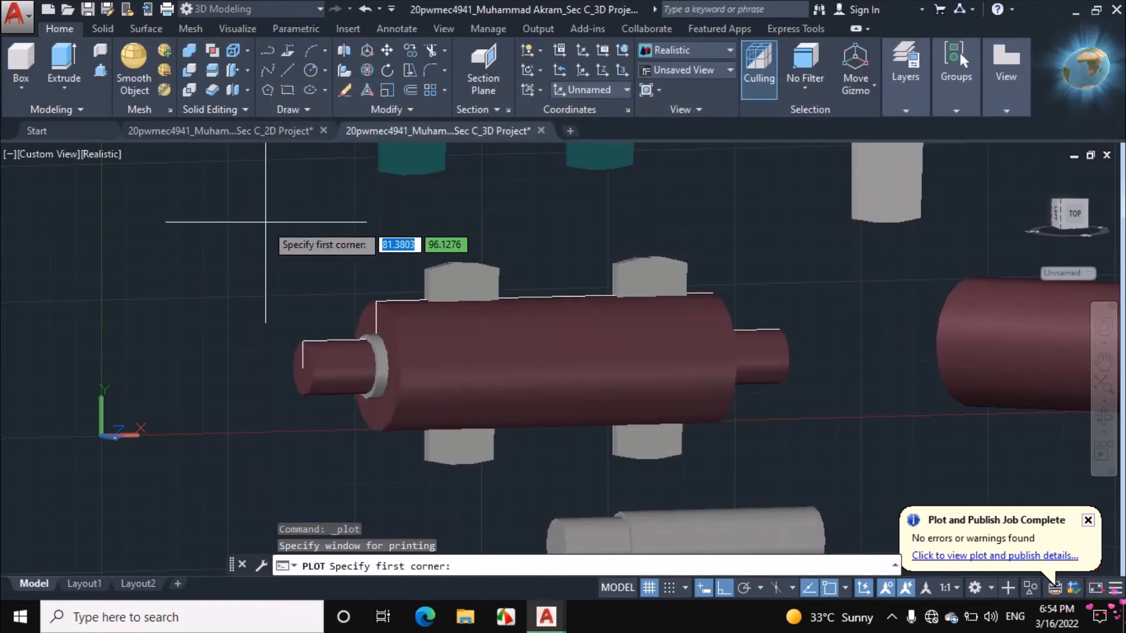
pyautogui.click(243, 221)
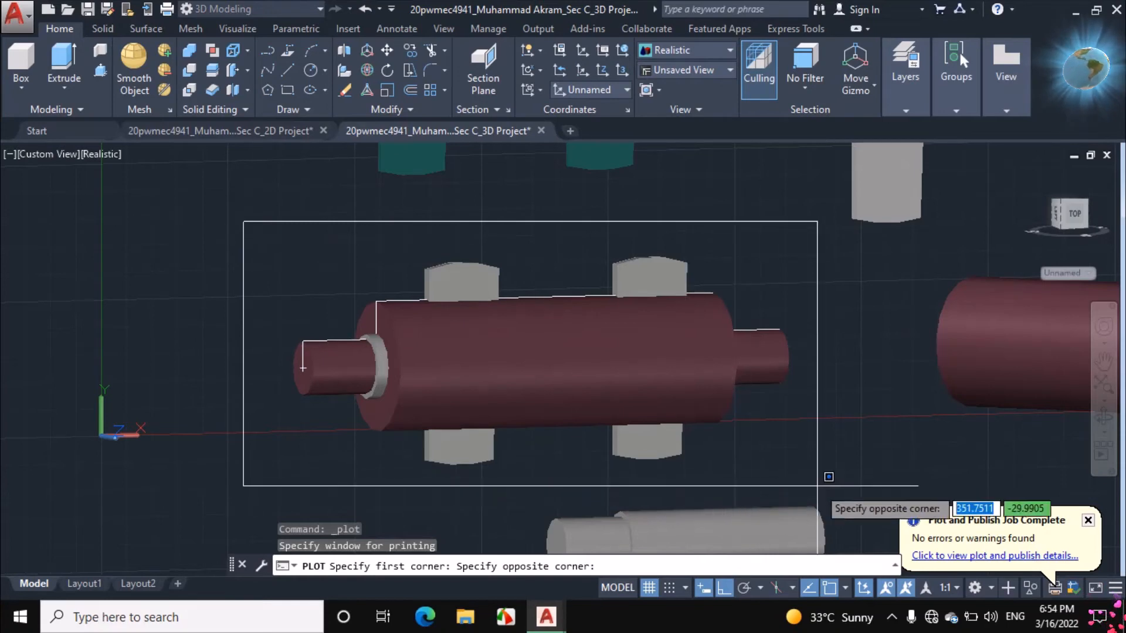
pyautogui.click(833, 495)
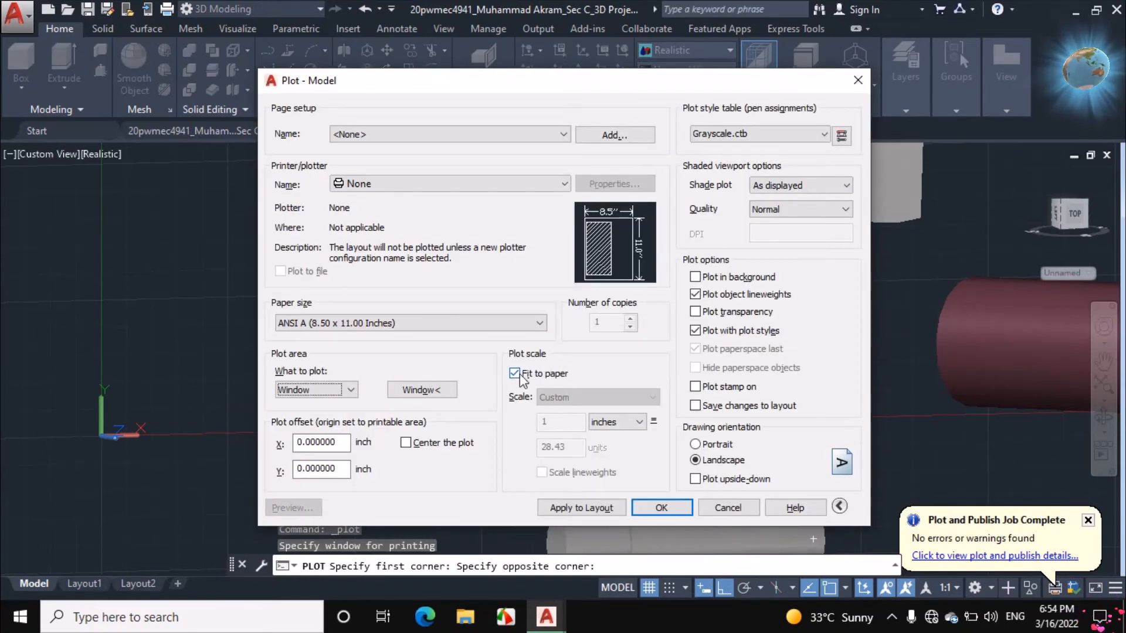
# Center the assembly plot, set its scale units to mm, keep shaded quality at Normal and set the plot style table to None
pyautogui.click(460, 443)
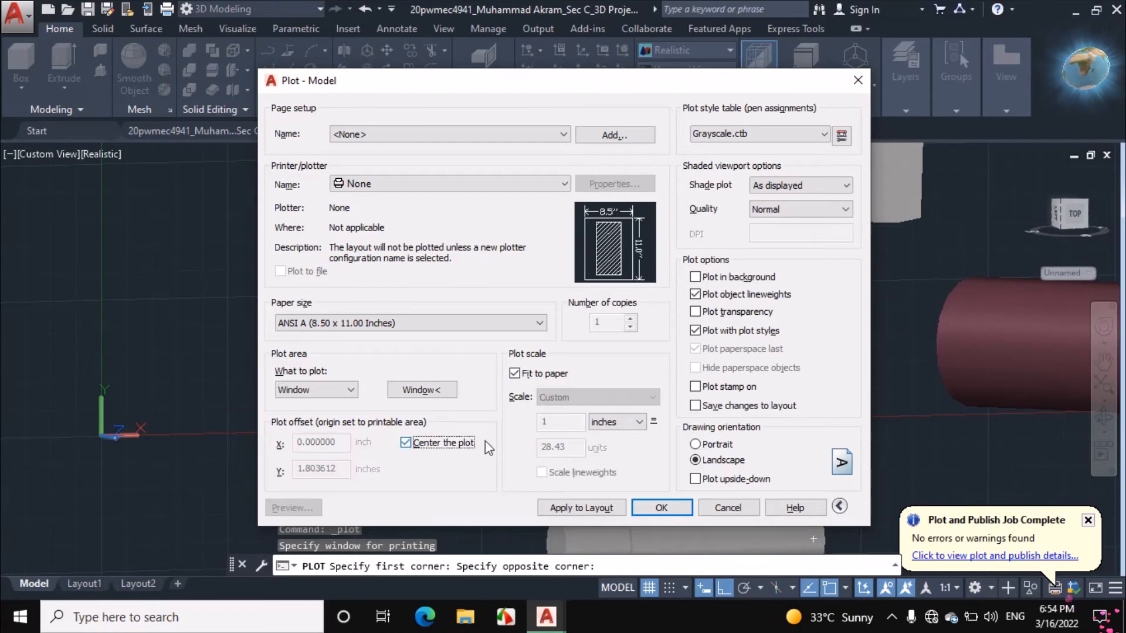
pyautogui.click(626, 422)
pyautogui.click(615, 448)
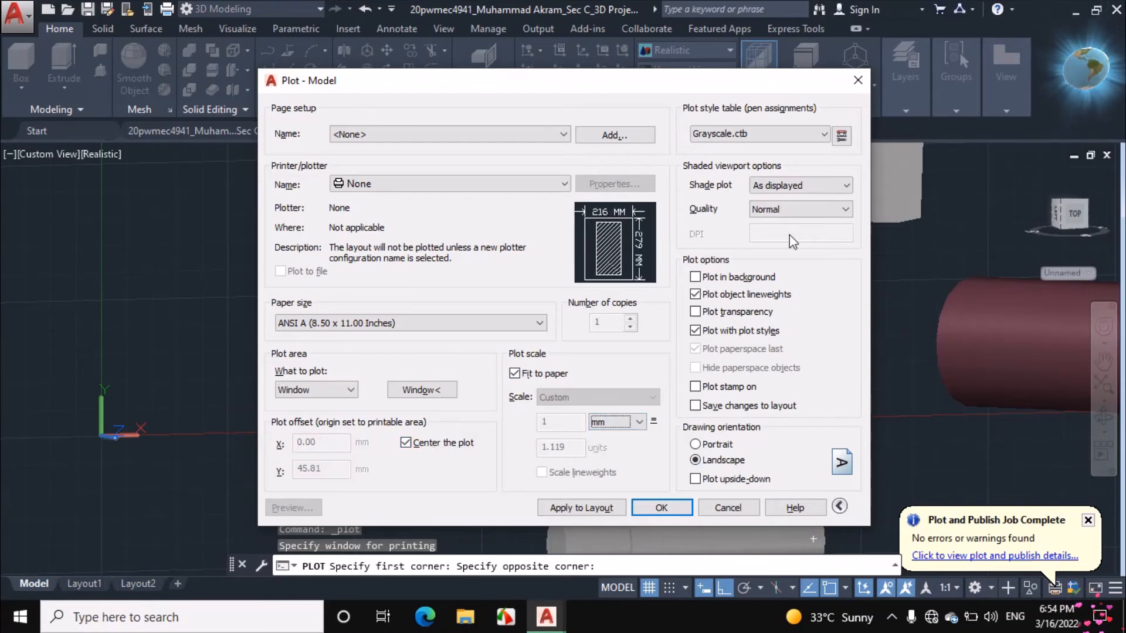
pyautogui.click(799, 210)
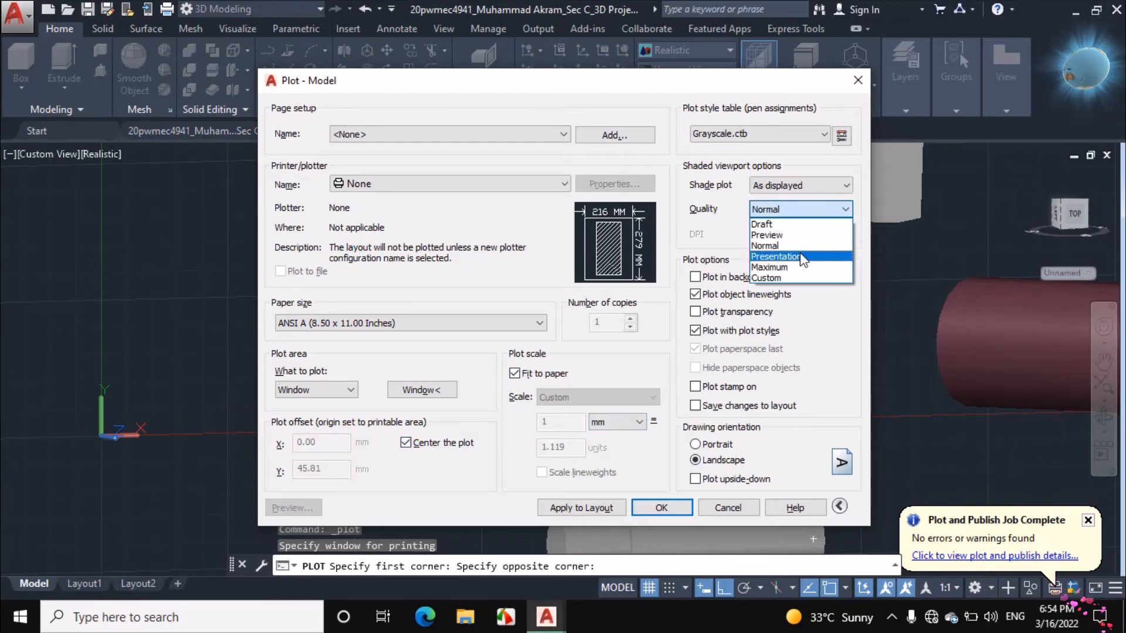
pyautogui.click(819, 208)
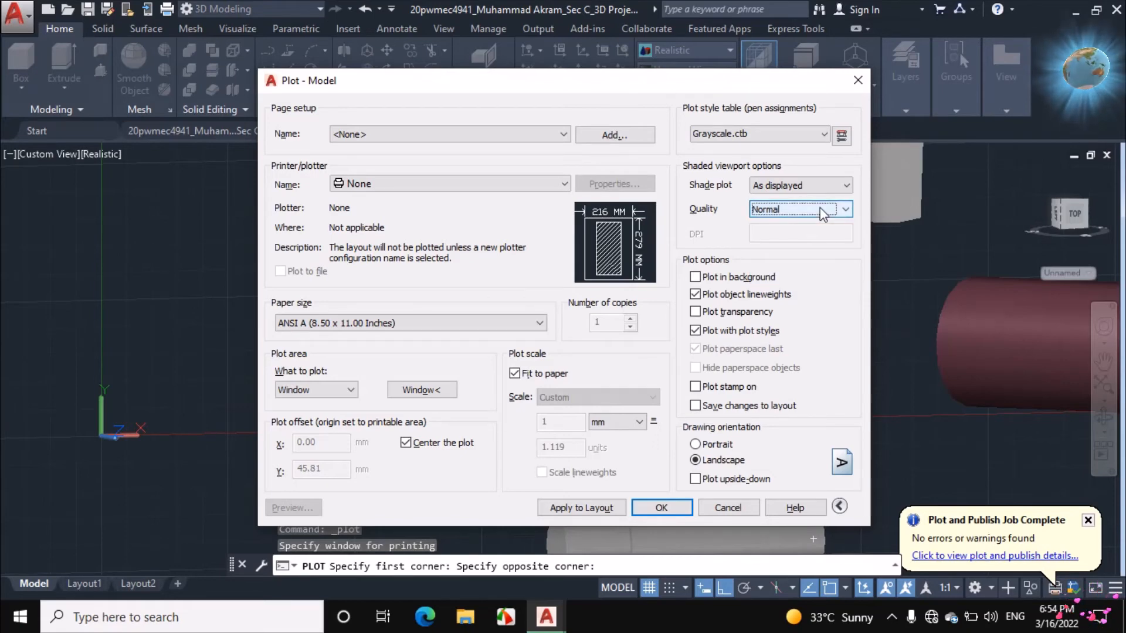
pyautogui.click(808, 132)
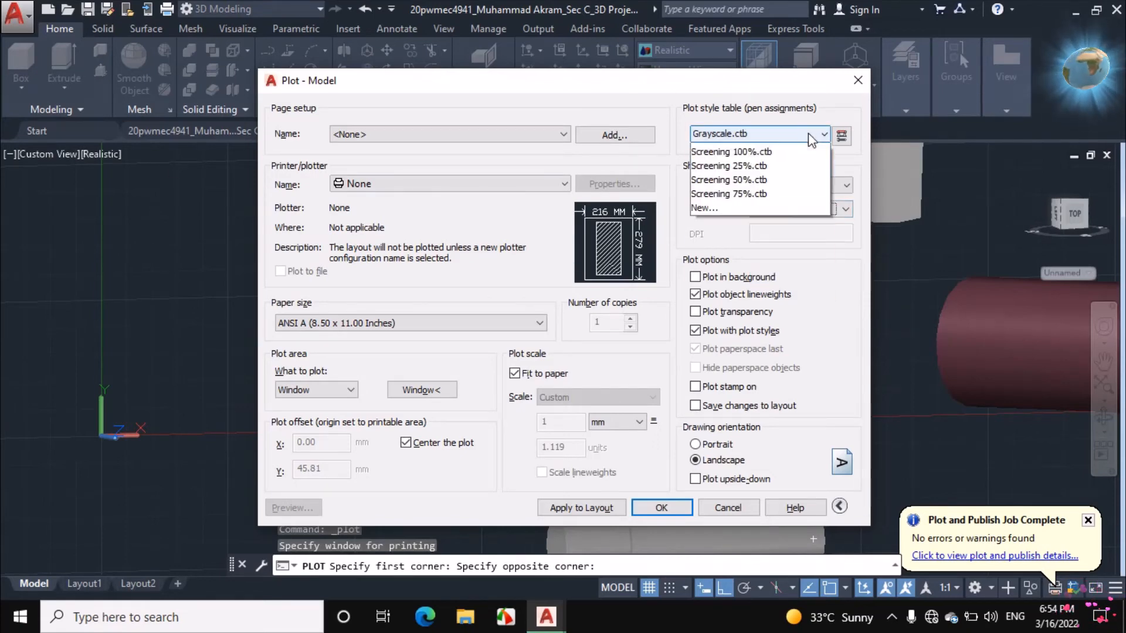
pyautogui.click(749, 151)
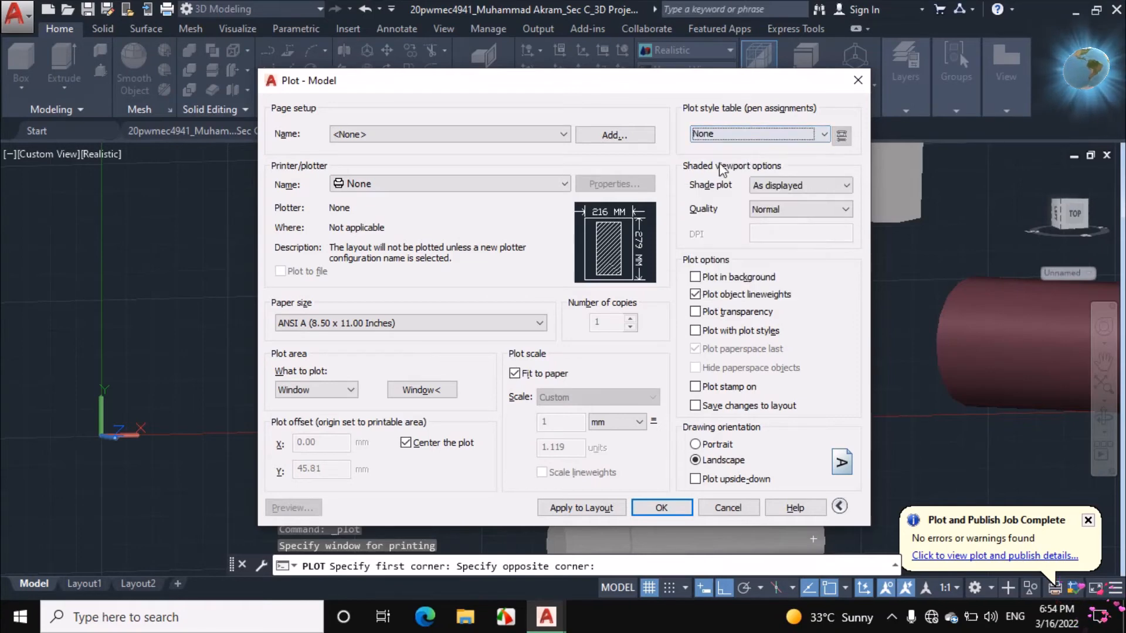
# Plot the assembly with AutoCAD PDF (High Quality Print).pc3 to file name 4 in the Micro folder, and check and close the resulting PDF
pyautogui.click(511, 183)
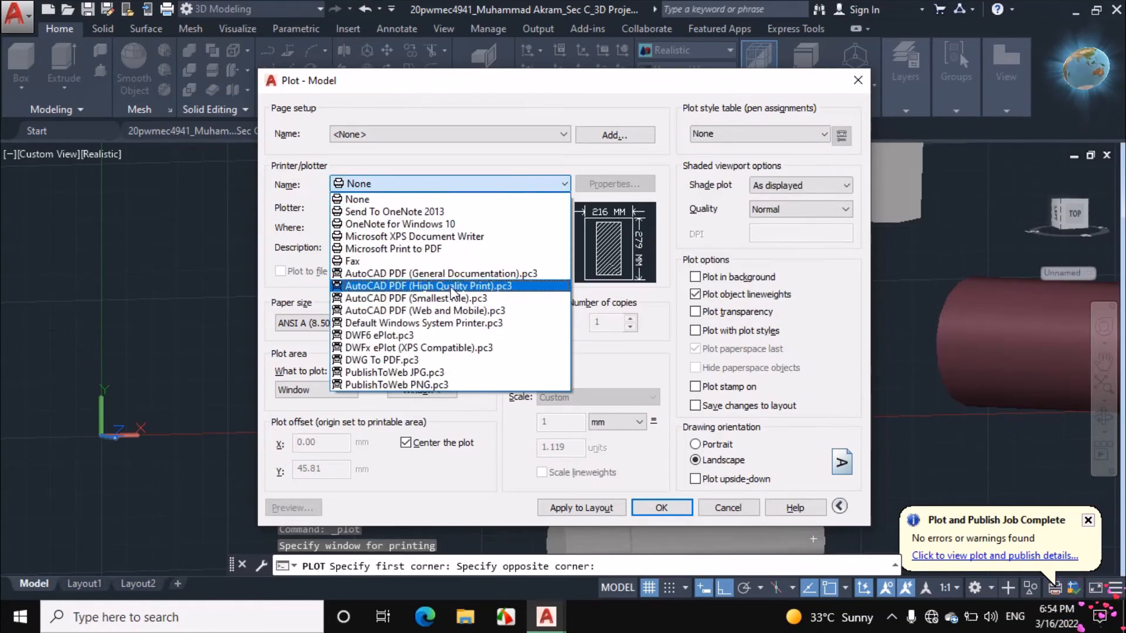
pyautogui.click(450, 286)
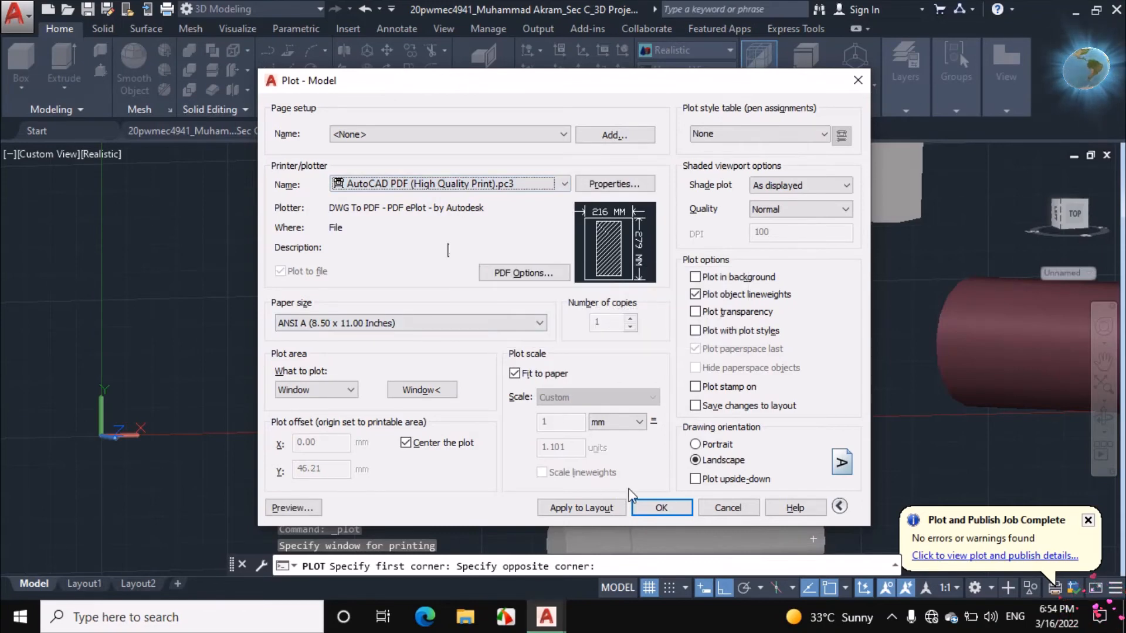
pyautogui.click(670, 510)
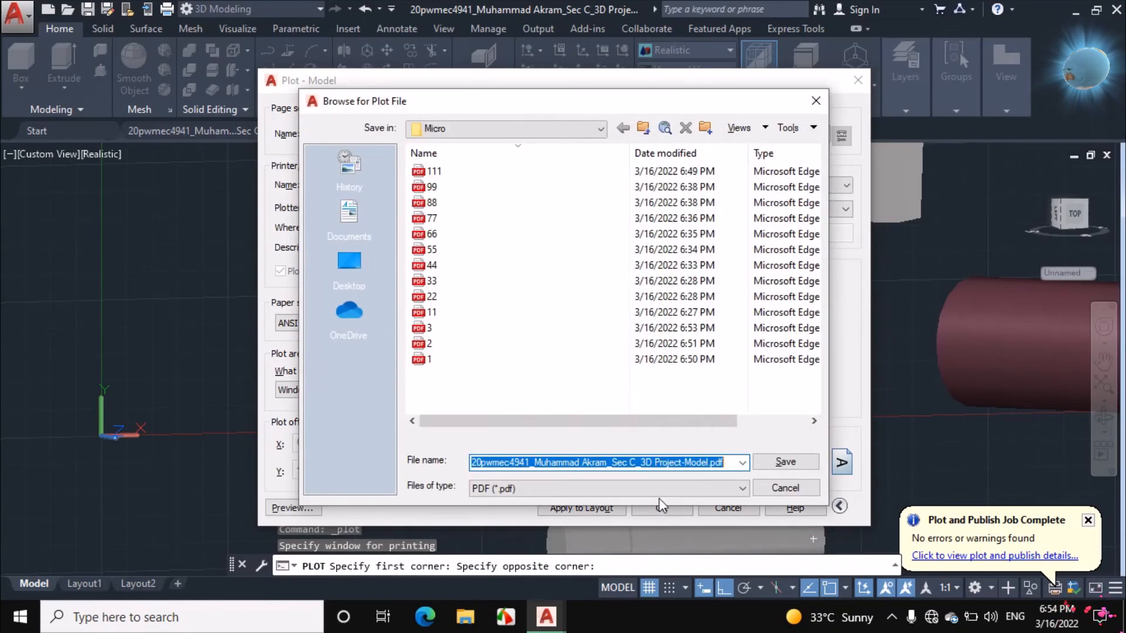
pyautogui.write('4')
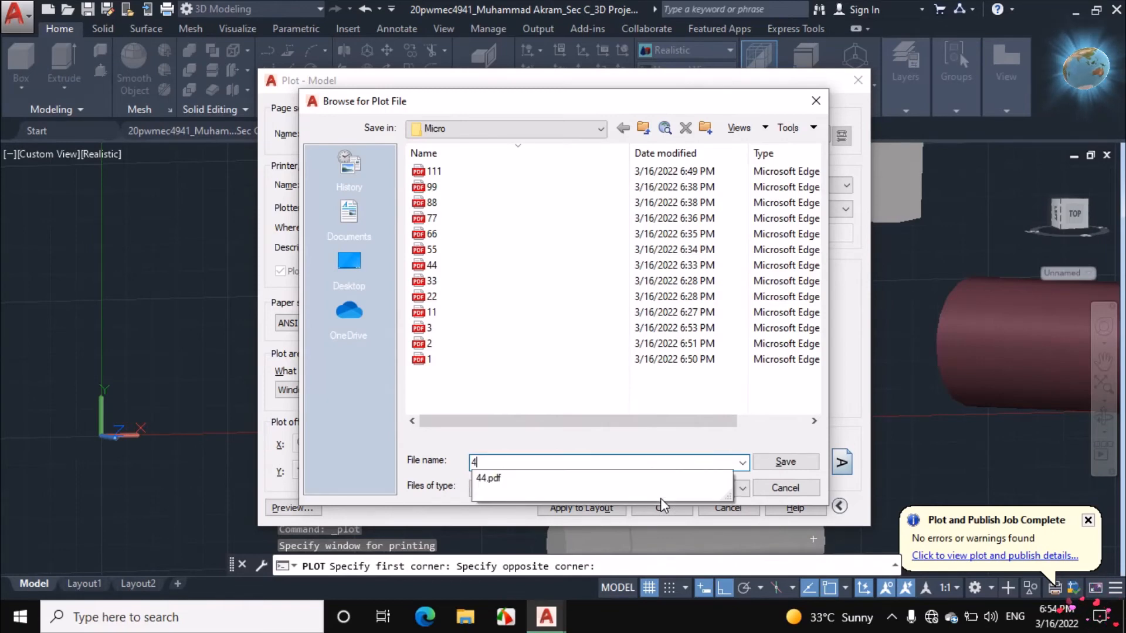
pyautogui.press('Return')
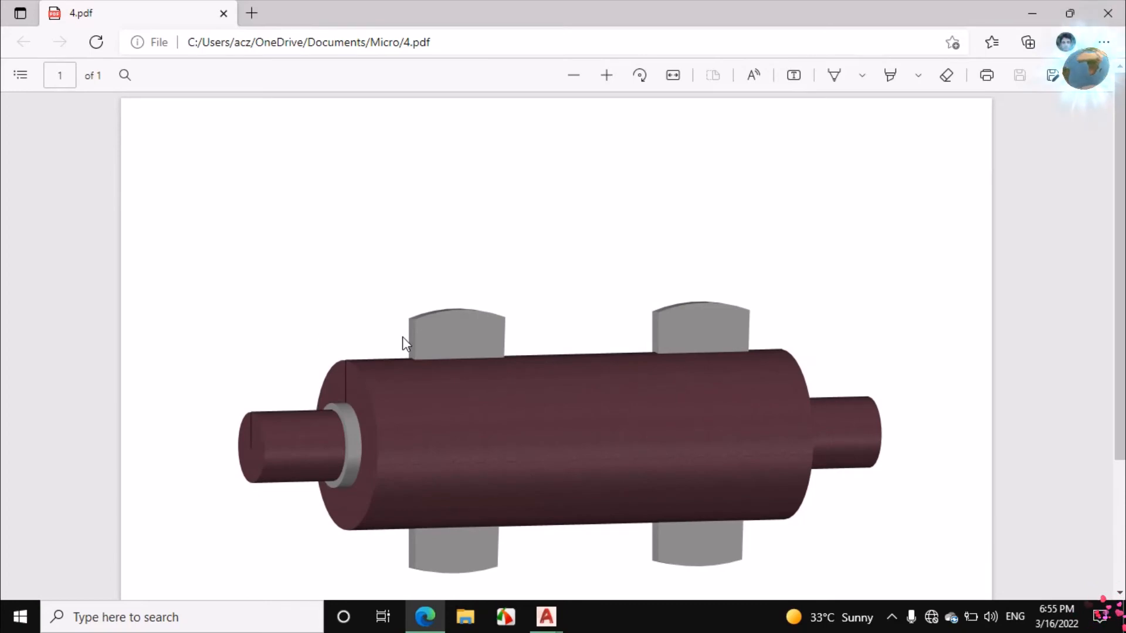
pyautogui.scroll(-1, 604, 385)
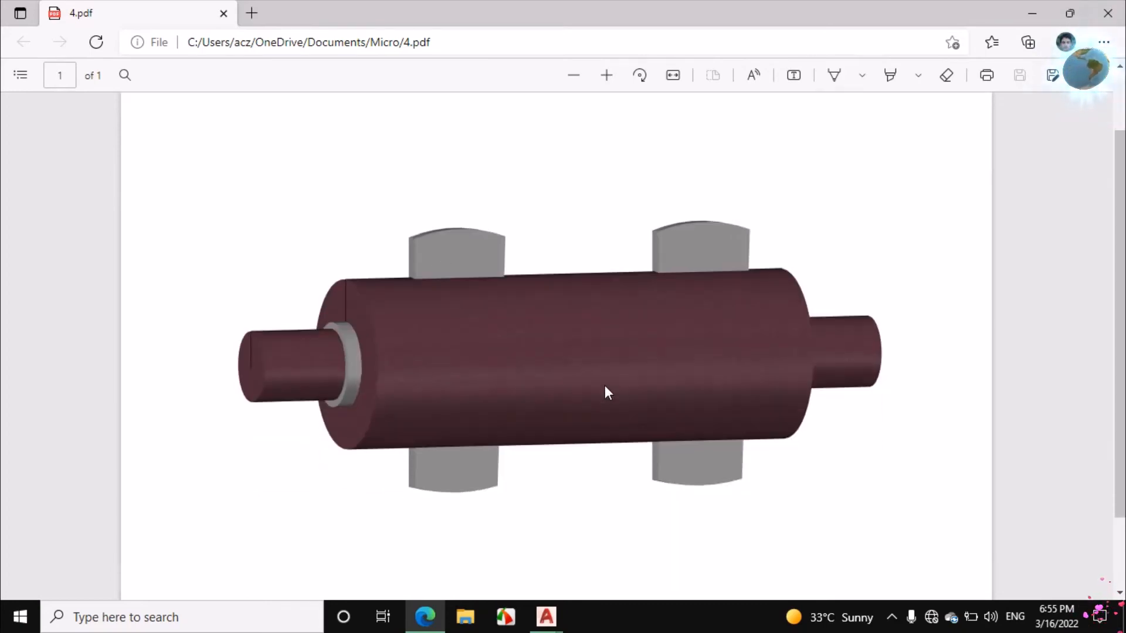
pyautogui.click(1108, 13)
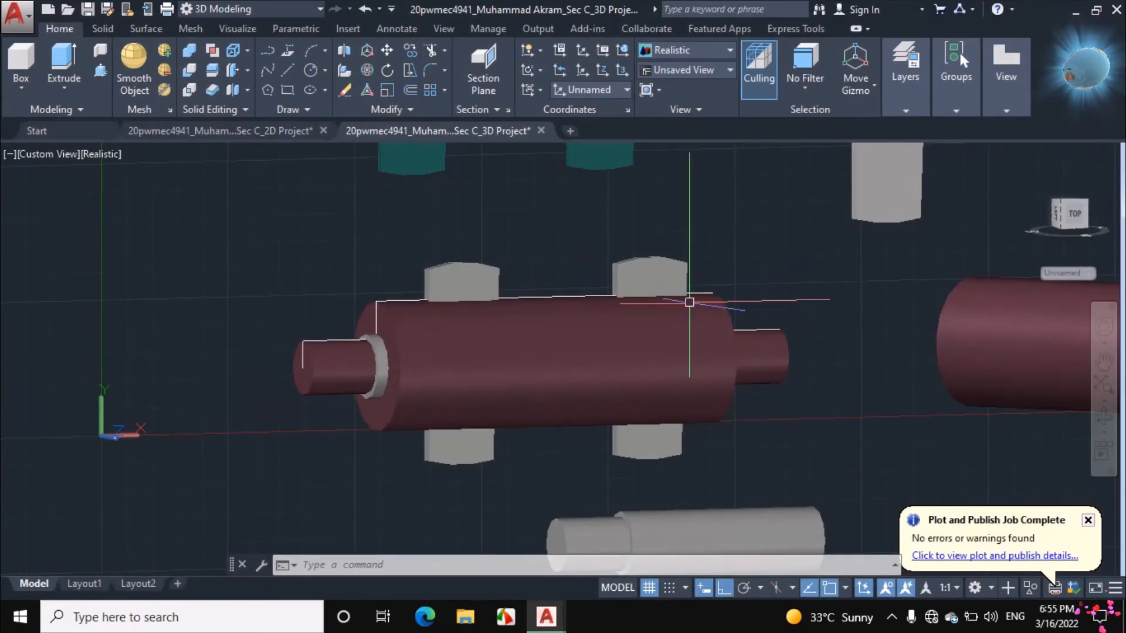
# Start another model plot with a window area around the sectioned assembly, the full assembly and the separate stepped shaft below them
pyautogui.scroll(-5, 645, 329)
pyautogui.scroll(2, 610, 290)
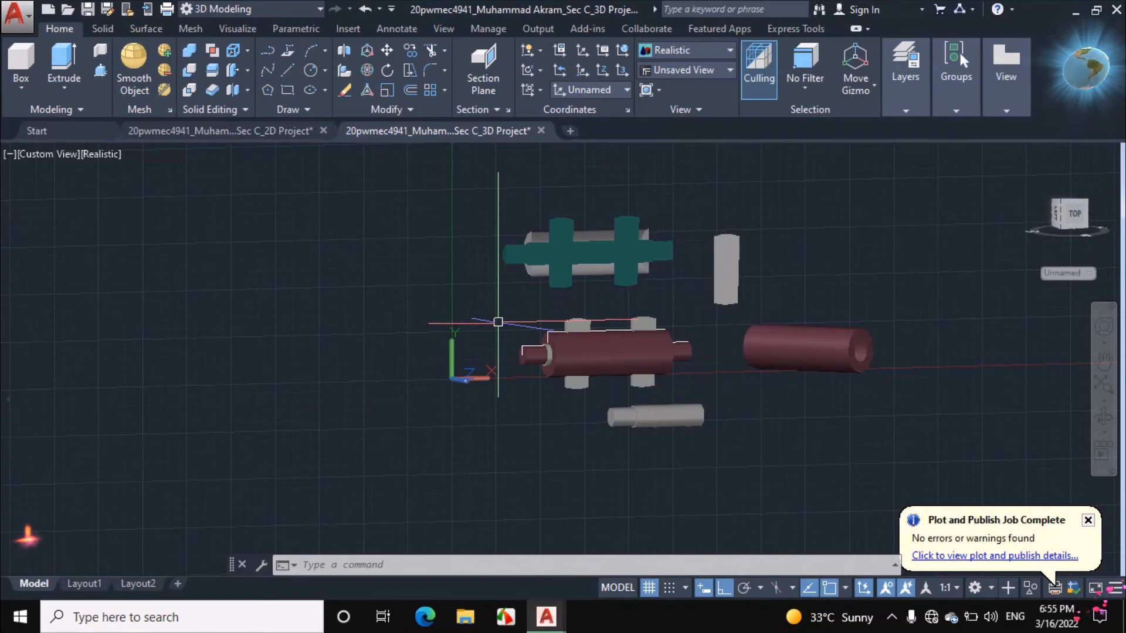
pyautogui.hotkey('ctrl', 'p')
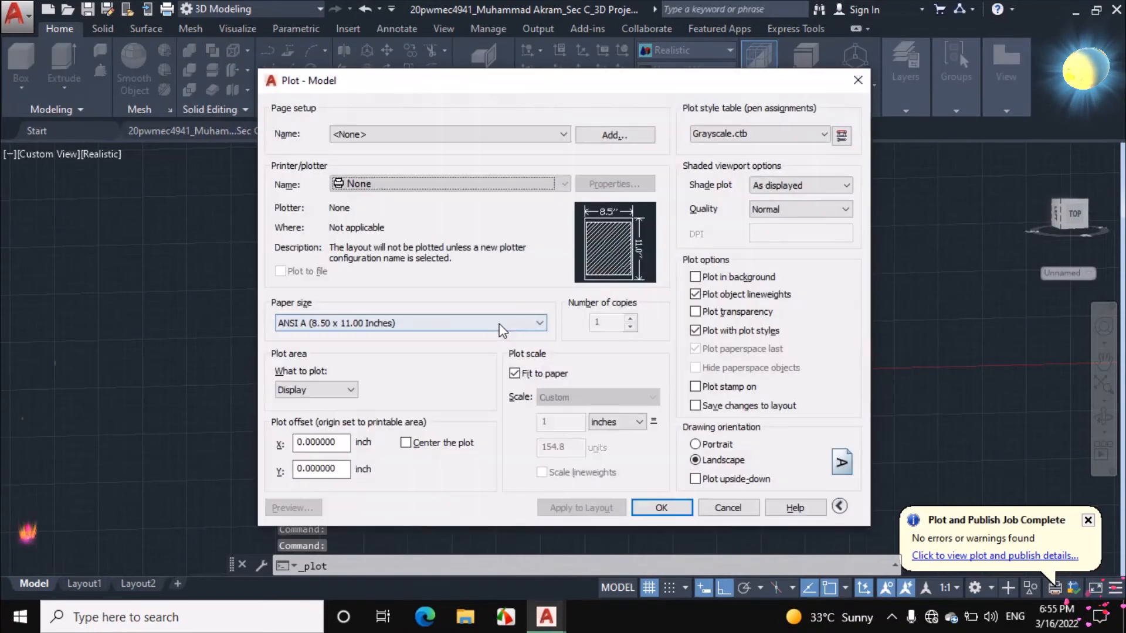
pyautogui.click(327, 390)
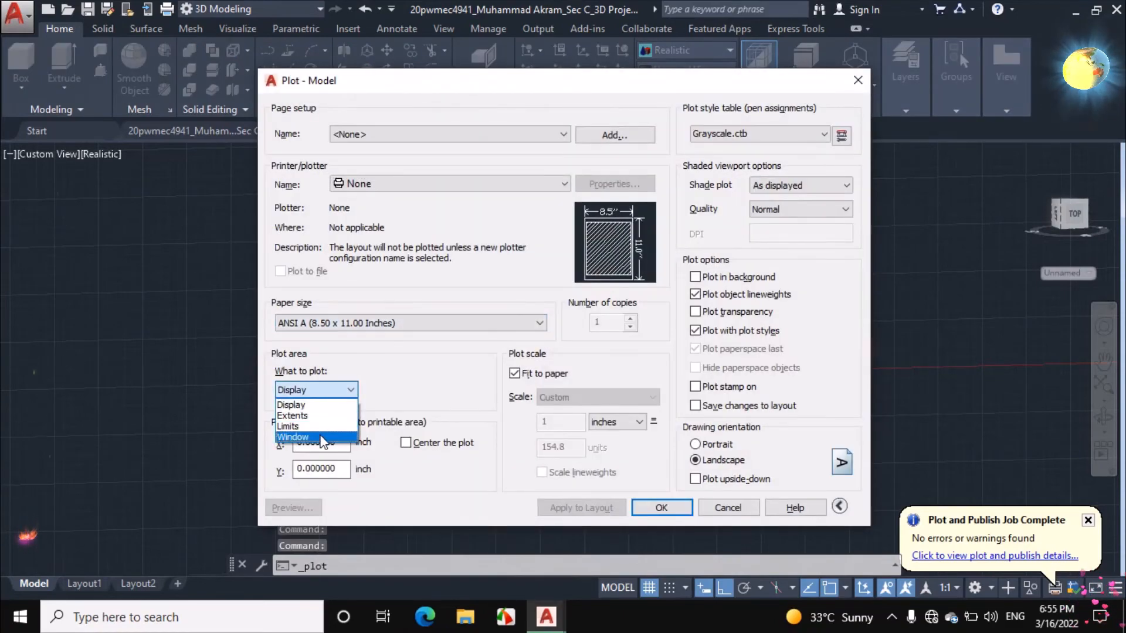
pyautogui.click(326, 433)
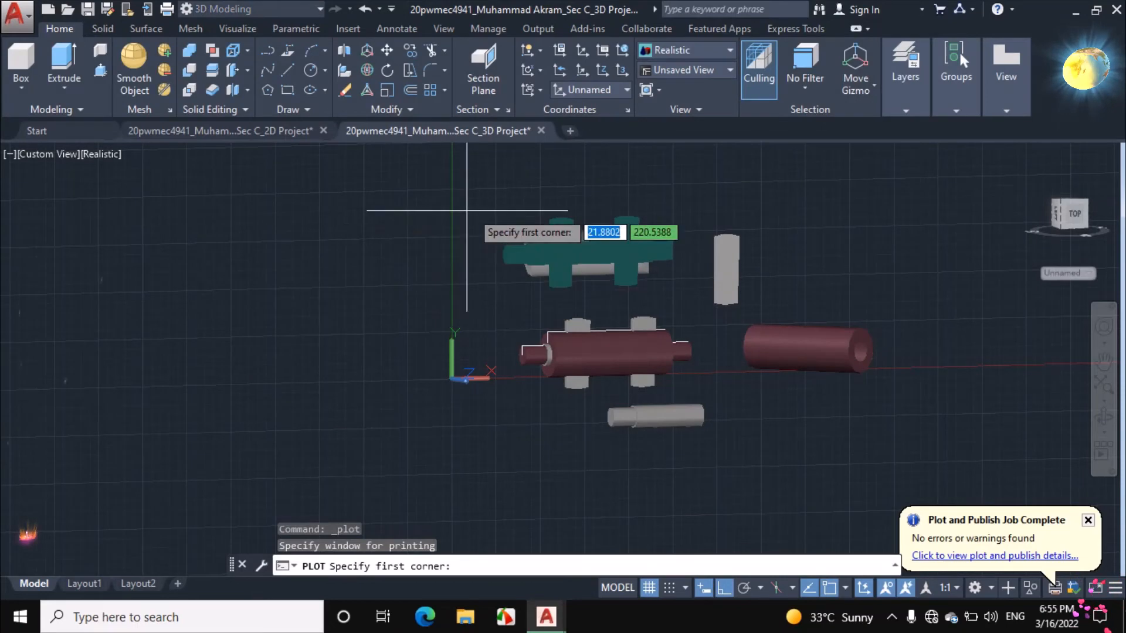
pyautogui.click(499, 206)
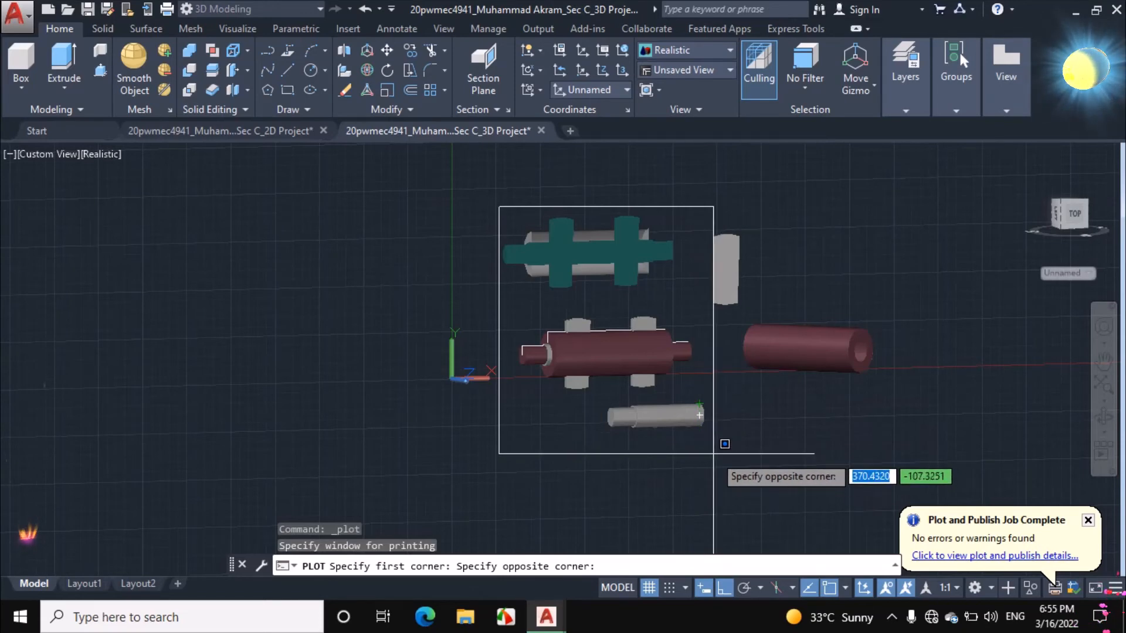
pyautogui.click(710, 447)
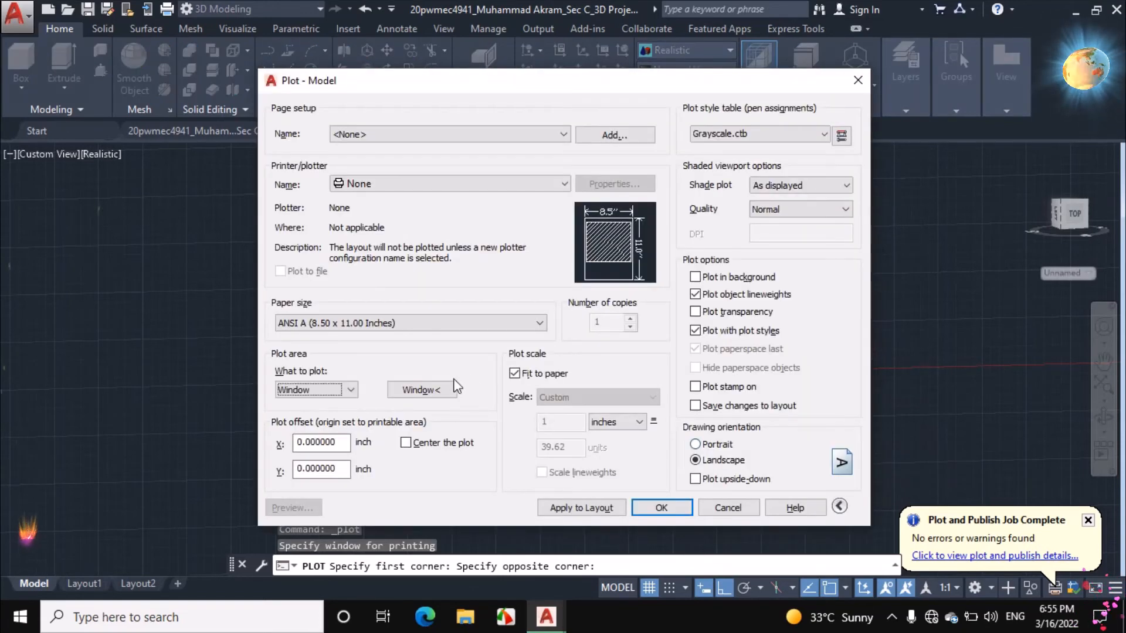
# Center the plot of the two assemblies and stepped shaft on the page and set its scale units to mm
pyautogui.click(405, 443)
pyautogui.click(636, 422)
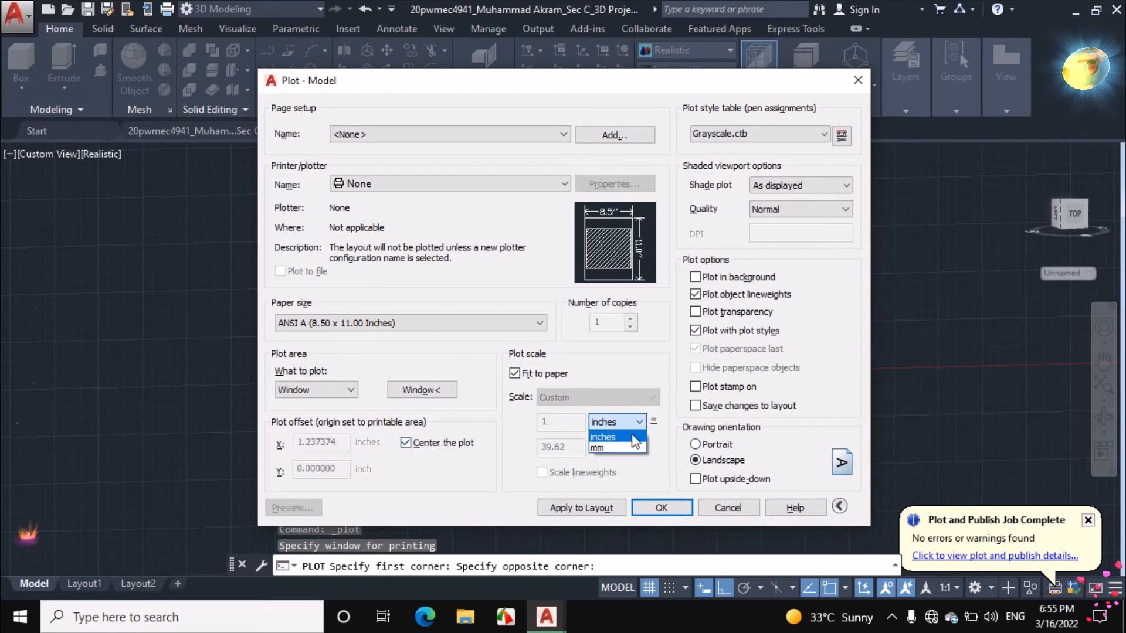
pyautogui.click(630, 448)
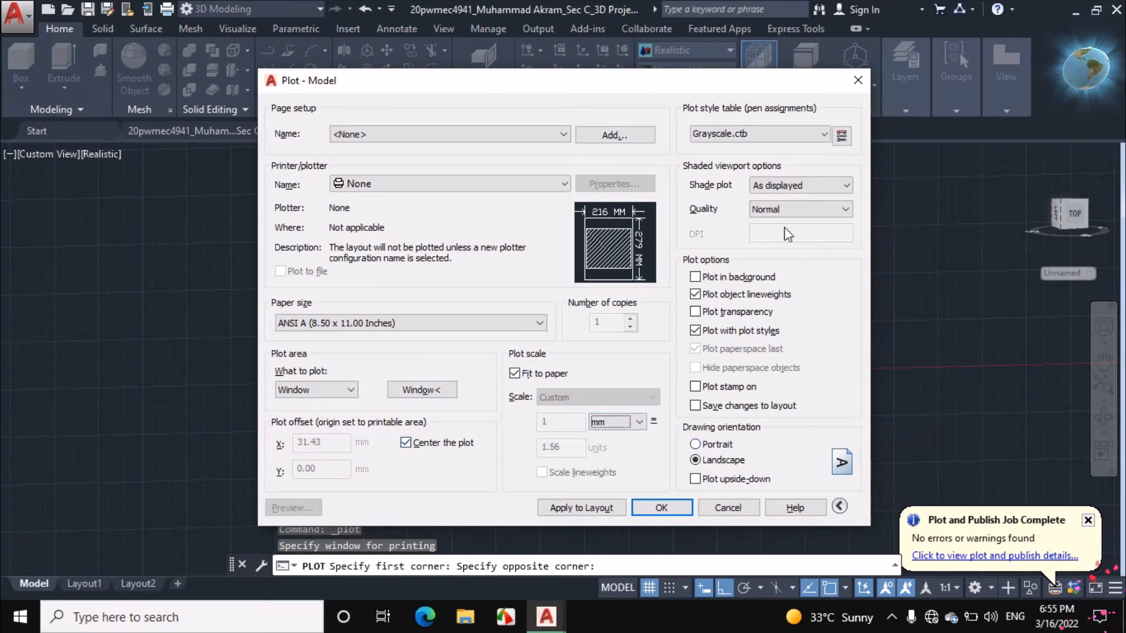
# Plot the windowed models with AutoCAD PDF (High Quality Print).pc3 and plot style table None to file name 5 in the Micro folder
pyautogui.click(475, 181)
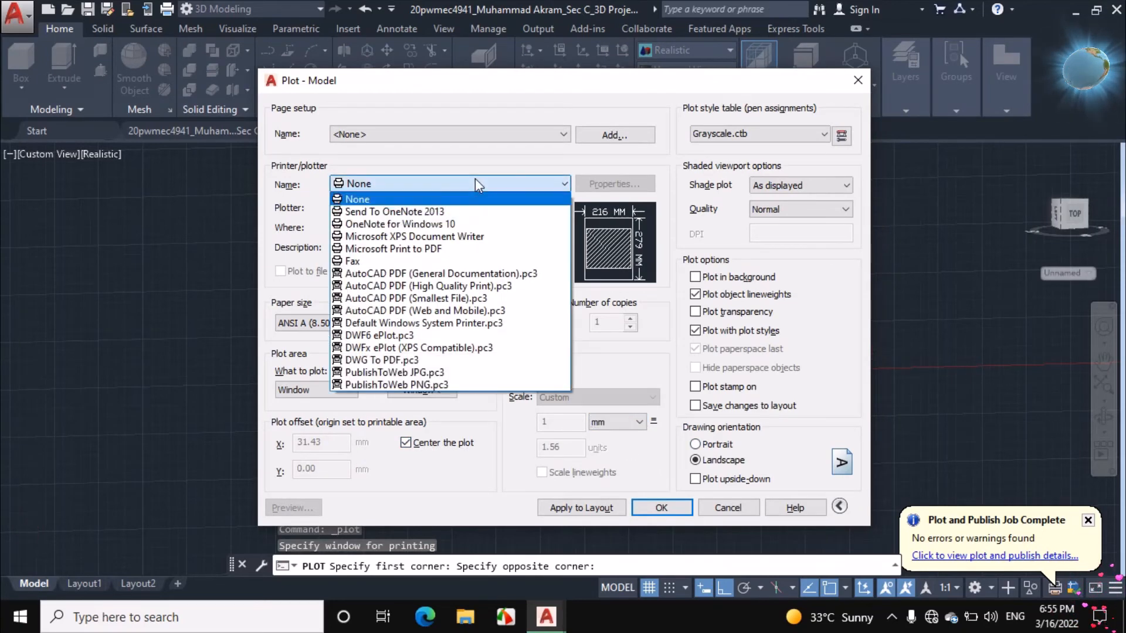
pyautogui.click(453, 285)
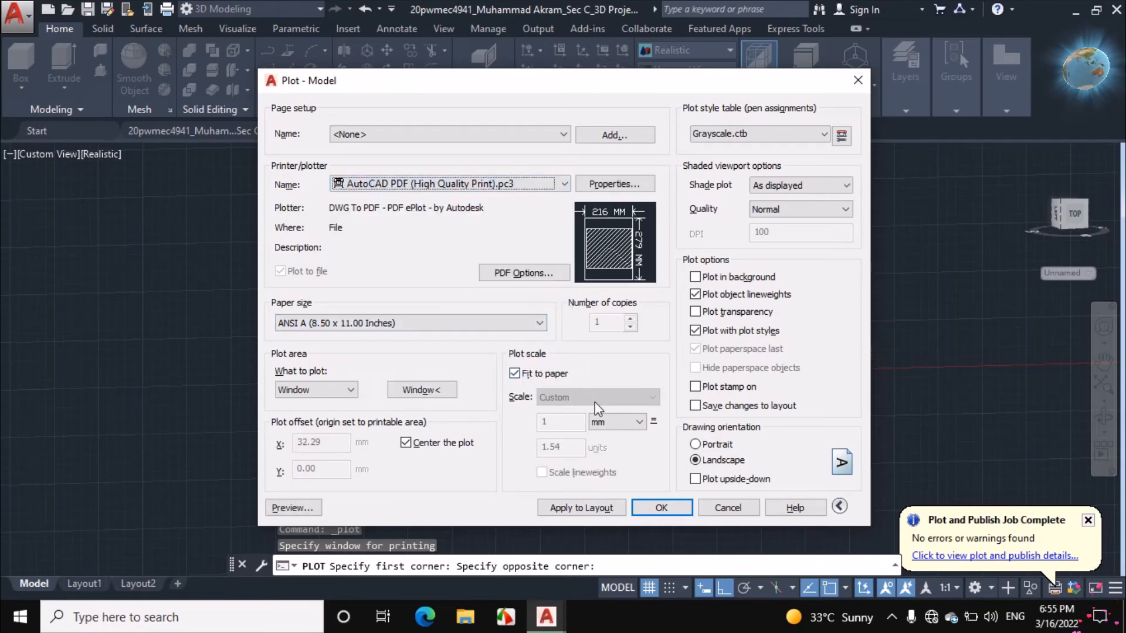
pyautogui.click(809, 134)
pyautogui.click(788, 148)
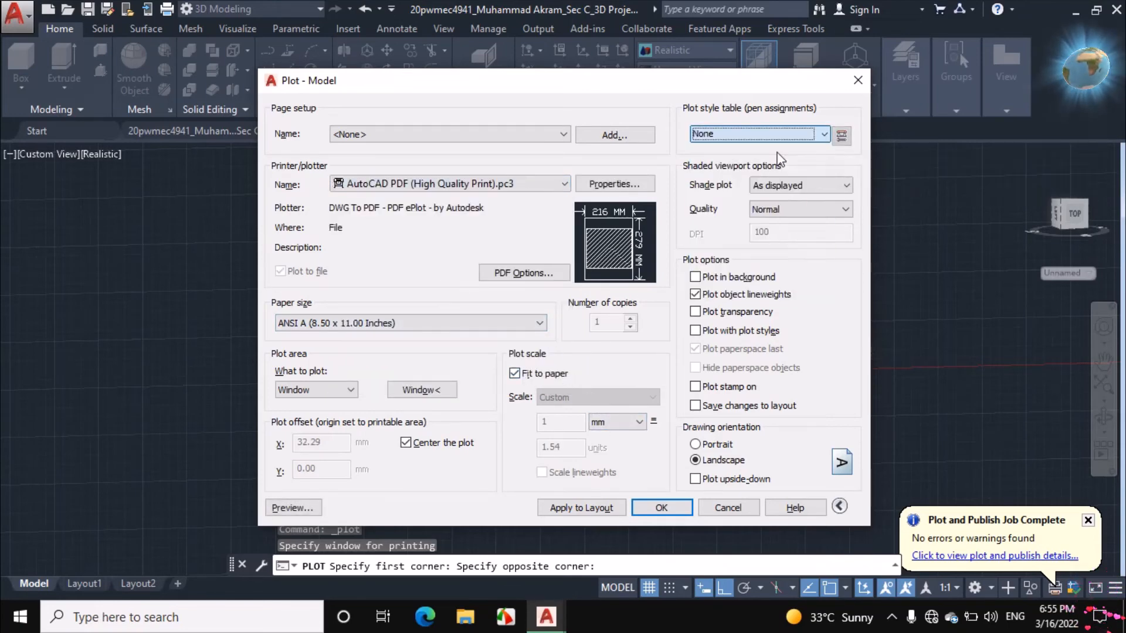
pyautogui.click(678, 511)
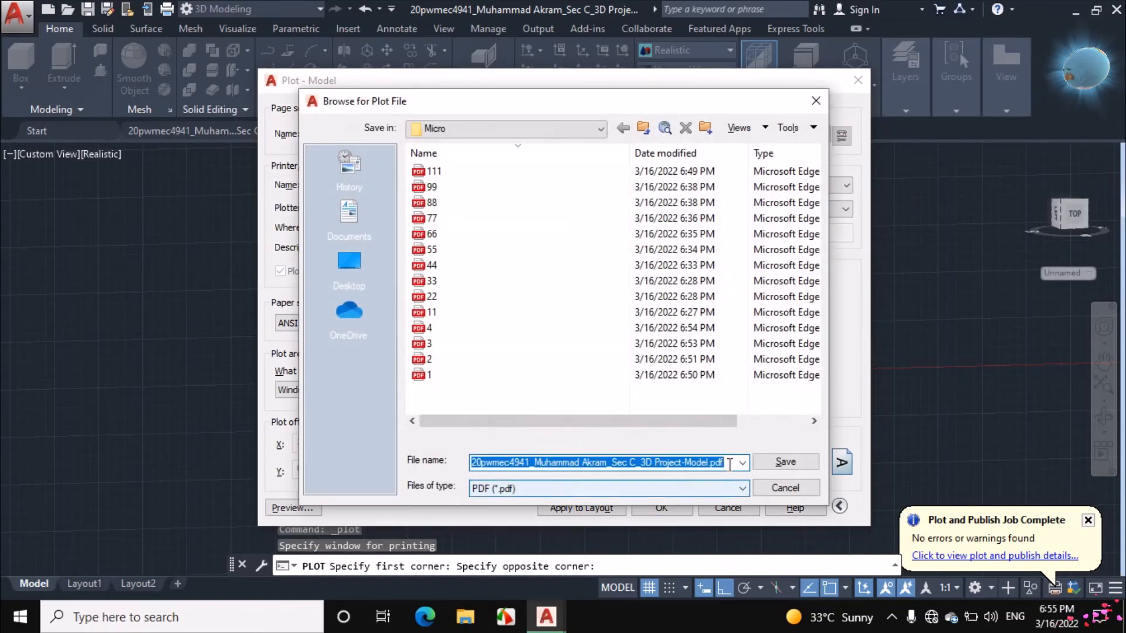
pyautogui.write('5')
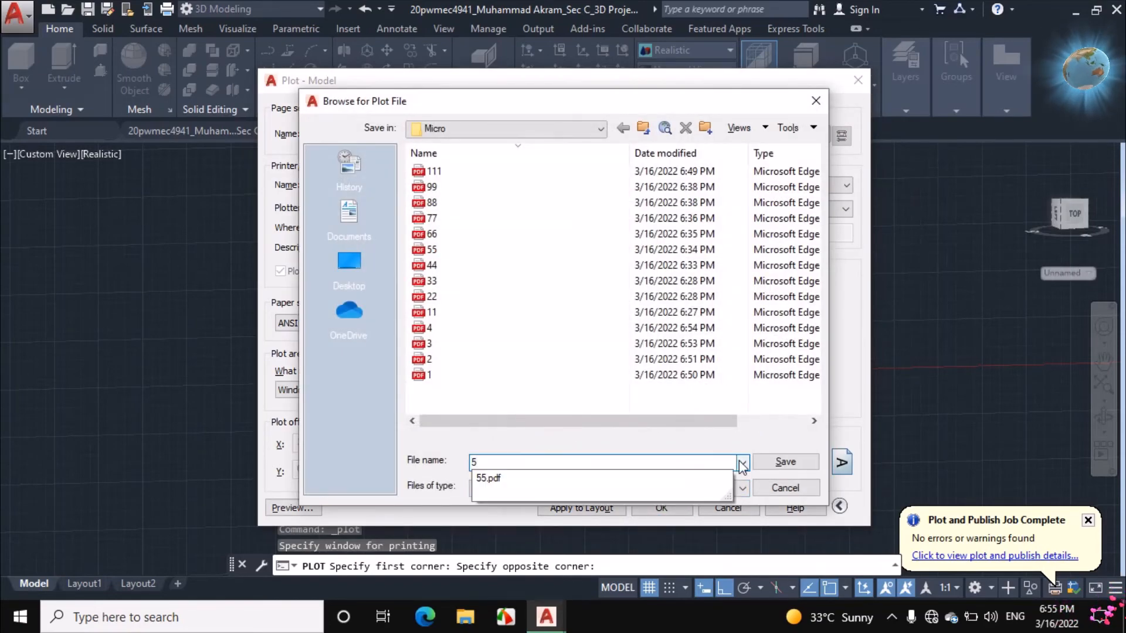
pyautogui.press('Return')
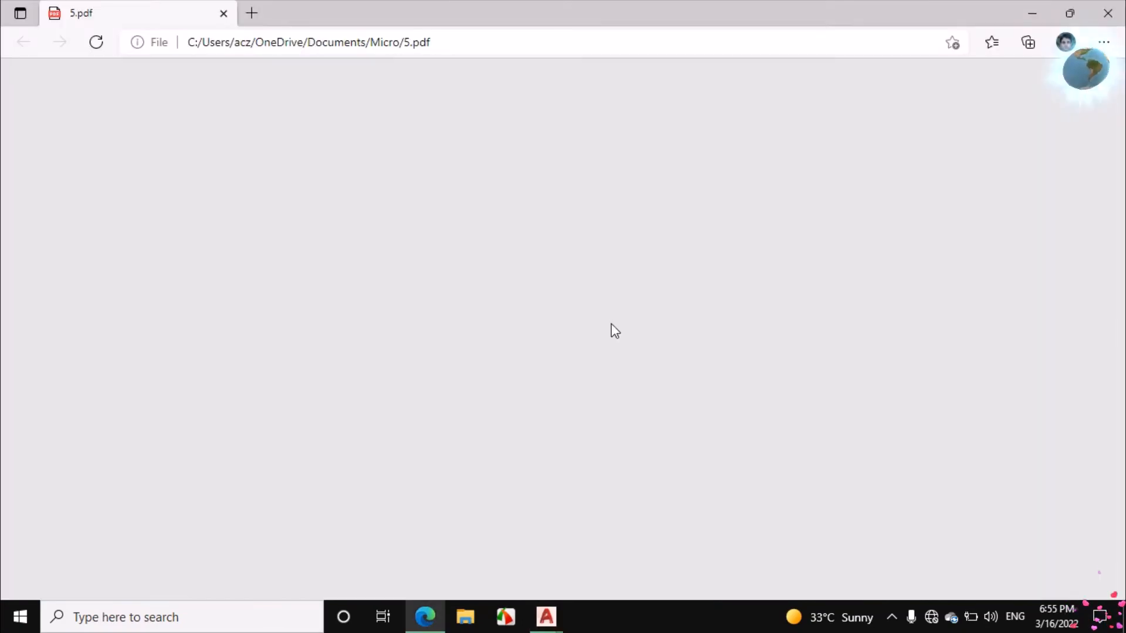
# Look over the plotted sectioned assembly, full assembly and stepped shaft in 5.pdf
pyautogui.scroll(-3, 587, 225)
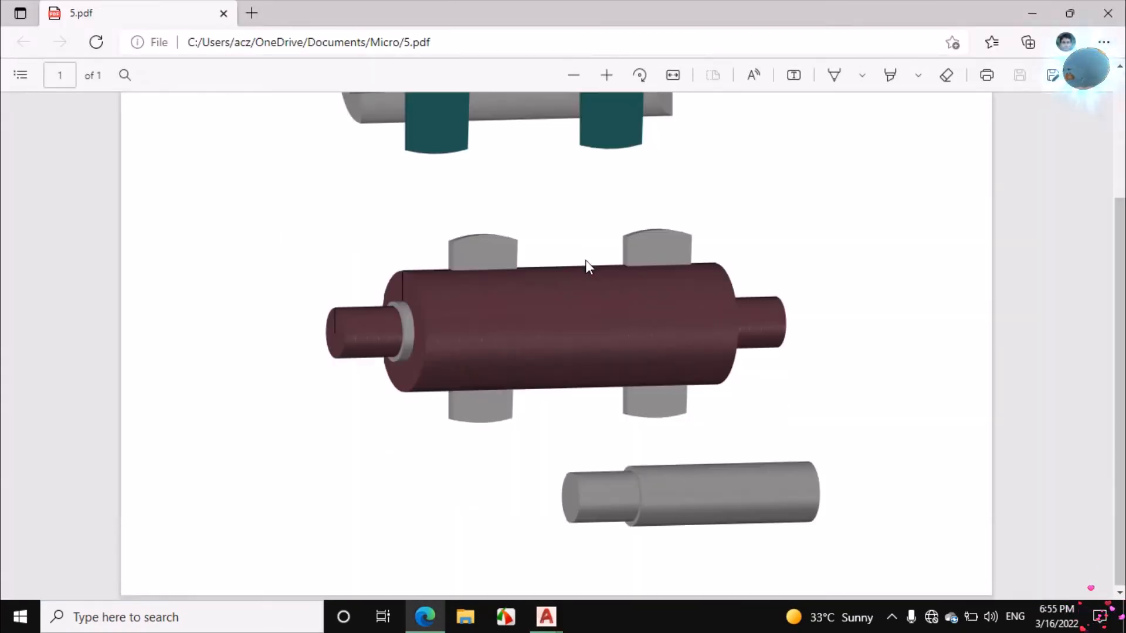
pyautogui.scroll(3, 553, 217)
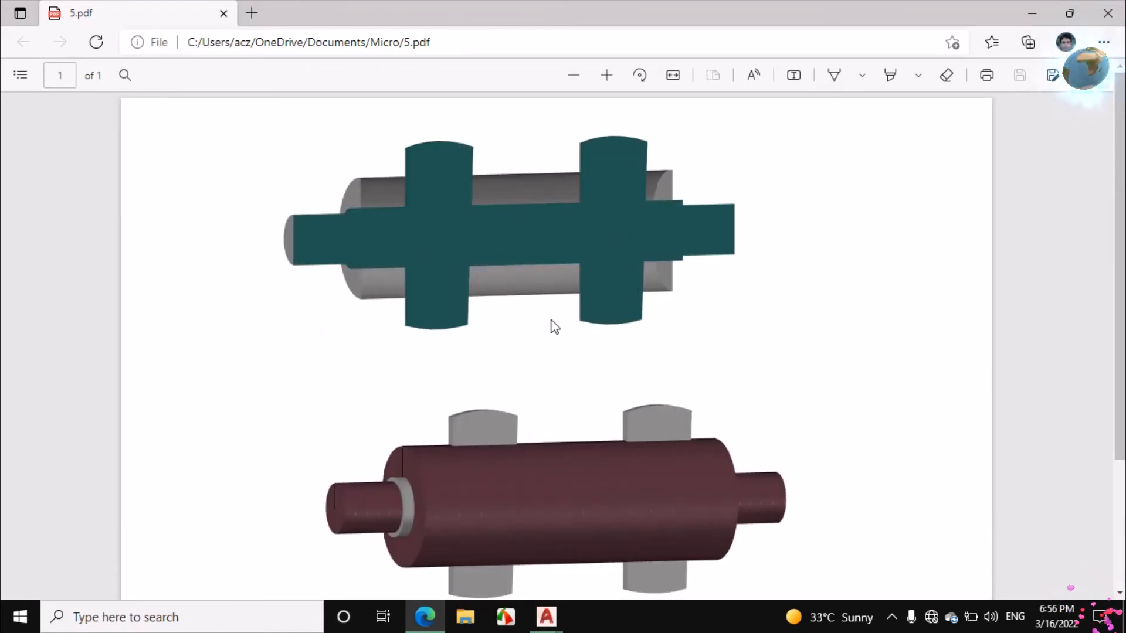
pyautogui.scroll(-3, 554, 326)
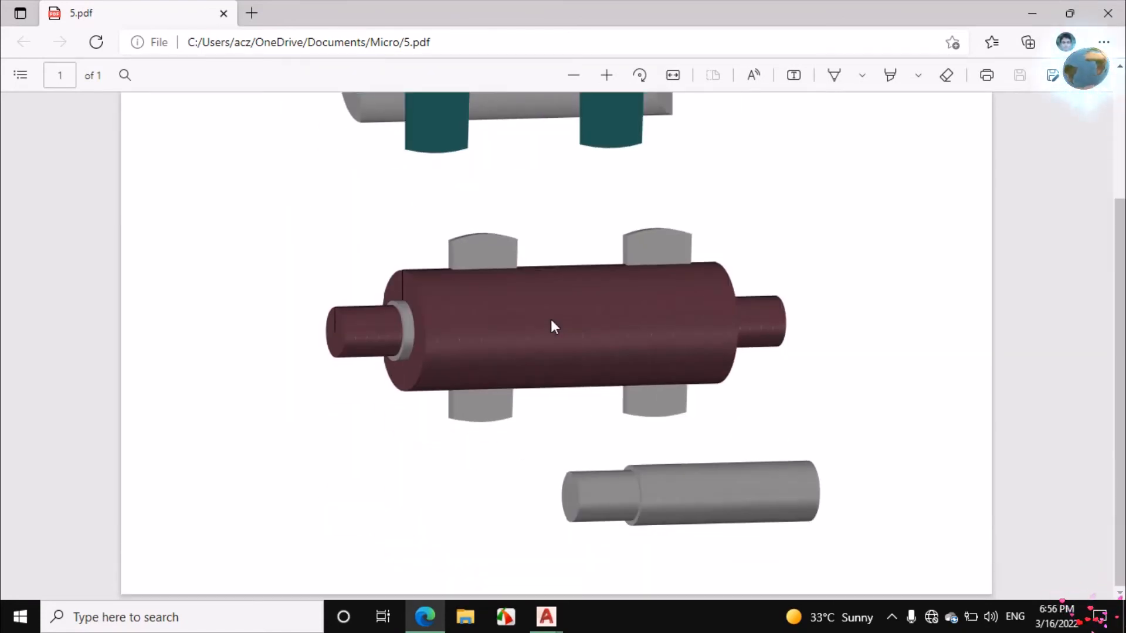
# Close 5.pdf, switch to the 2D project drawing and start a model plot with monochrome.ctb assigned to all layouts
pyautogui.click(1110, 12)
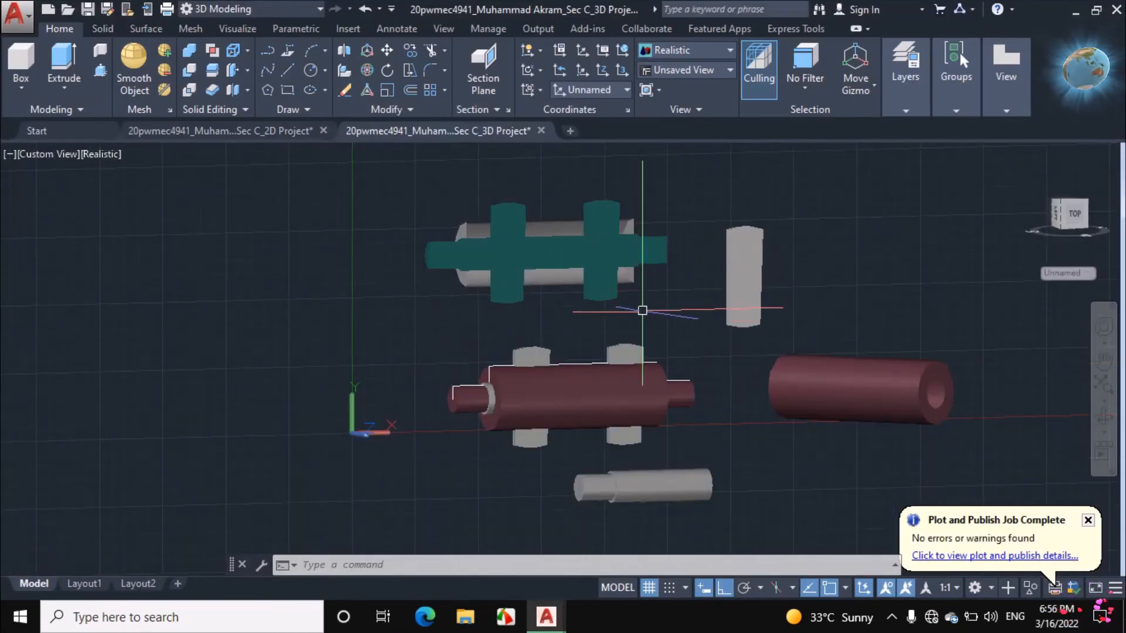
pyautogui.click(174, 130)
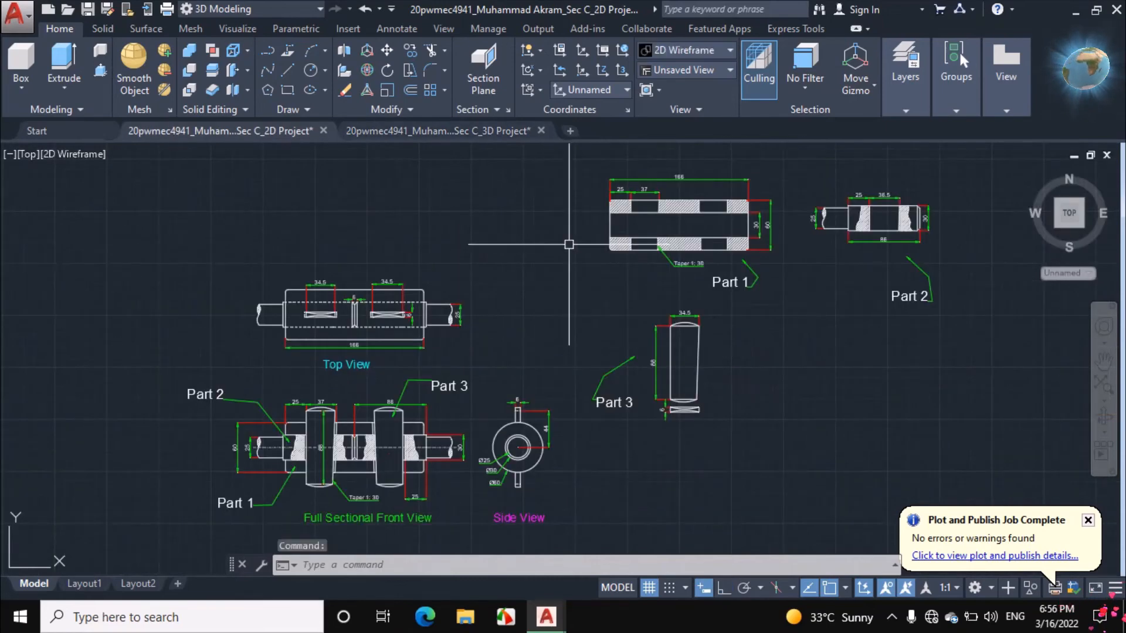
pyautogui.scroll(-4, 650, 252)
pyautogui.scroll(-2, 377, 314)
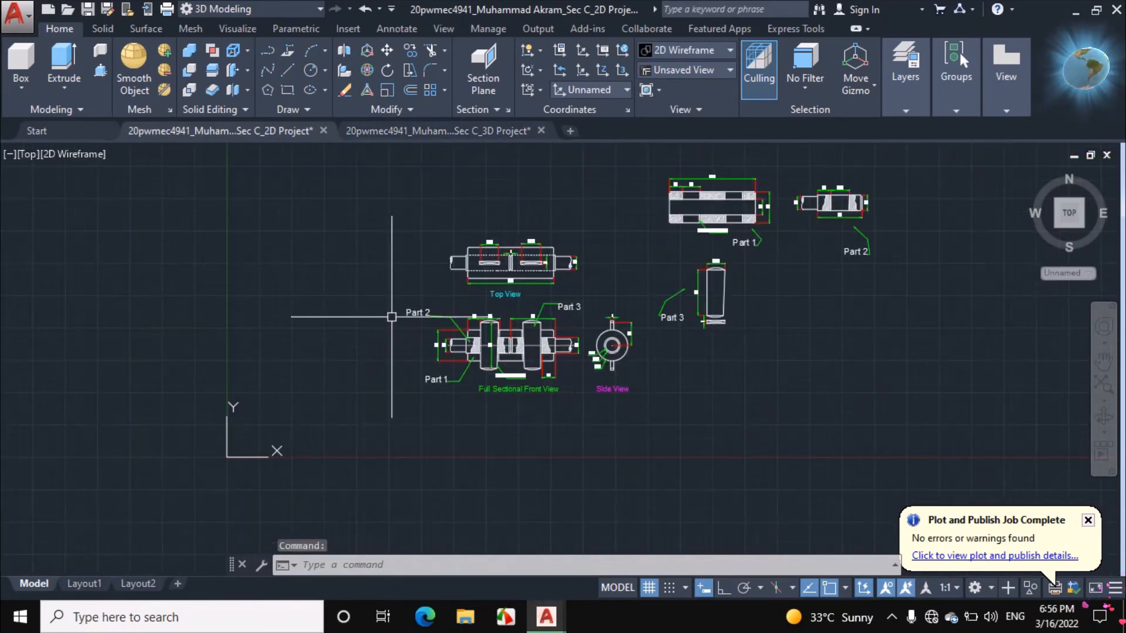
pyautogui.scroll(2, 528, 305)
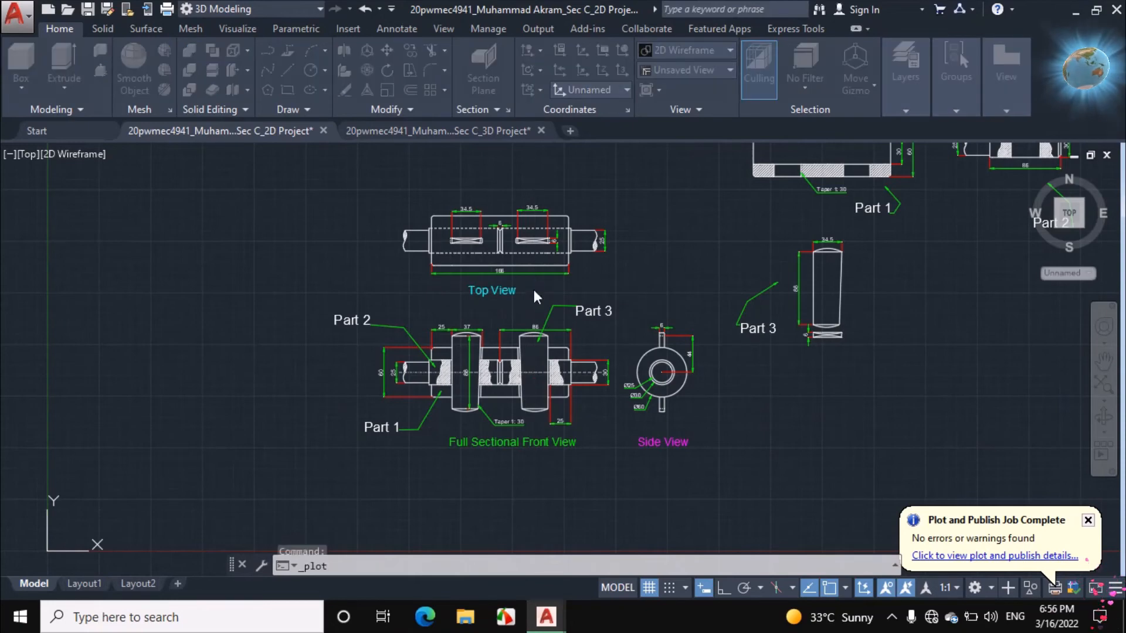
pyautogui.hotkey('ctrl', 'p')
pyautogui.click(808, 135)
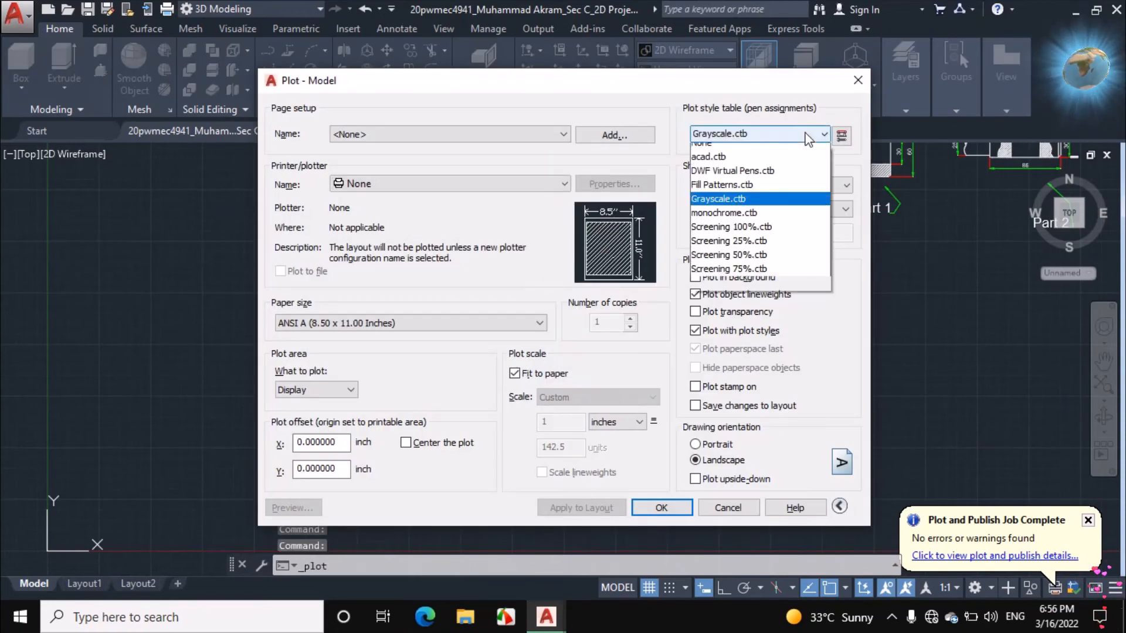
pyautogui.click(747, 221)
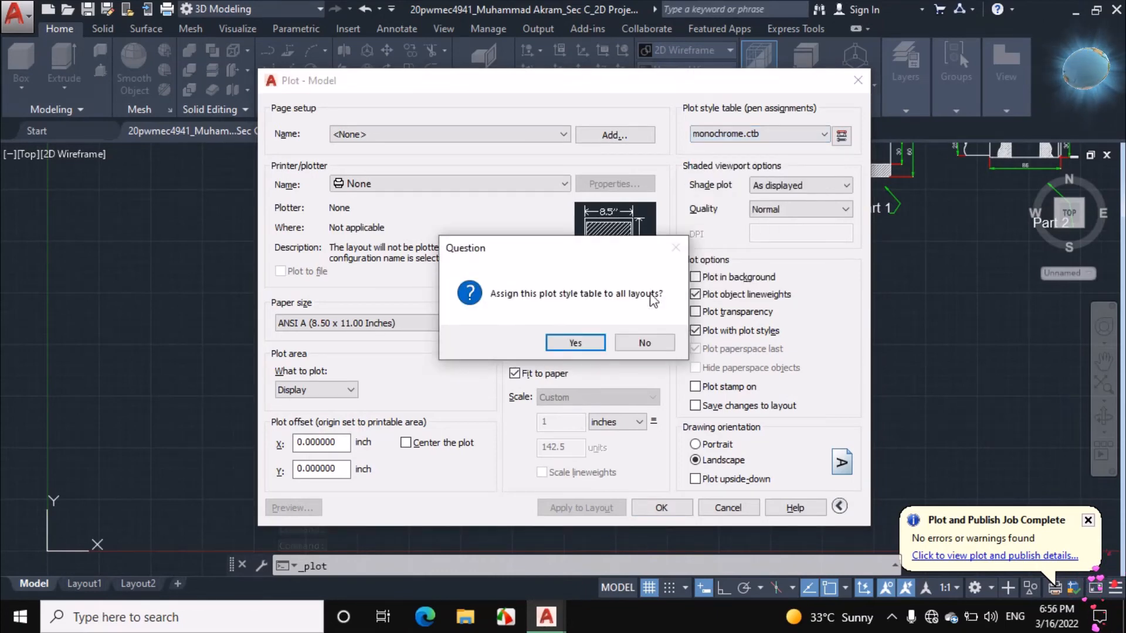
pyautogui.click(588, 341)
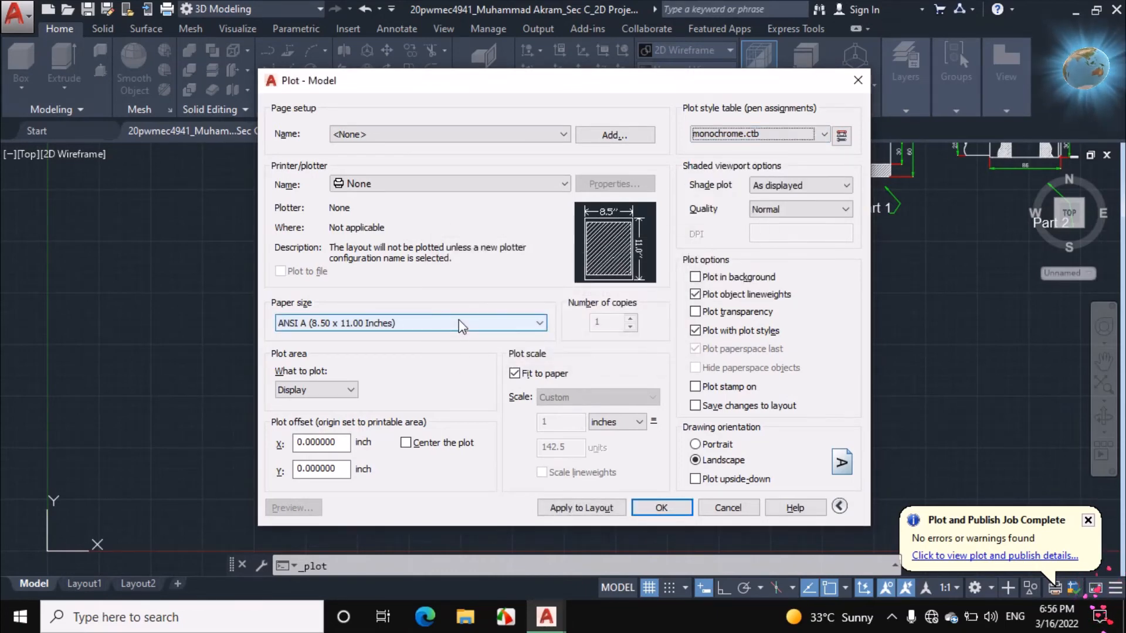
# Choose AutoCAD PDF (High Quality Print).pc3 as the plotter and window the plot area around the top, full sectional front and side views
pyautogui.click(494, 179)
pyautogui.click(488, 287)
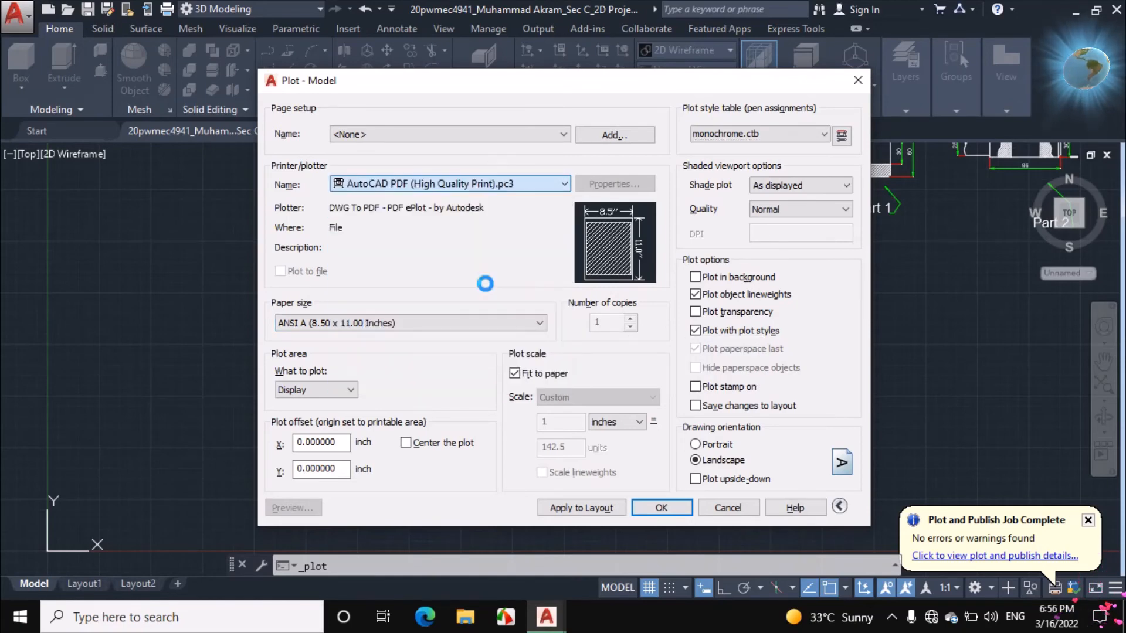
pyautogui.click(350, 391)
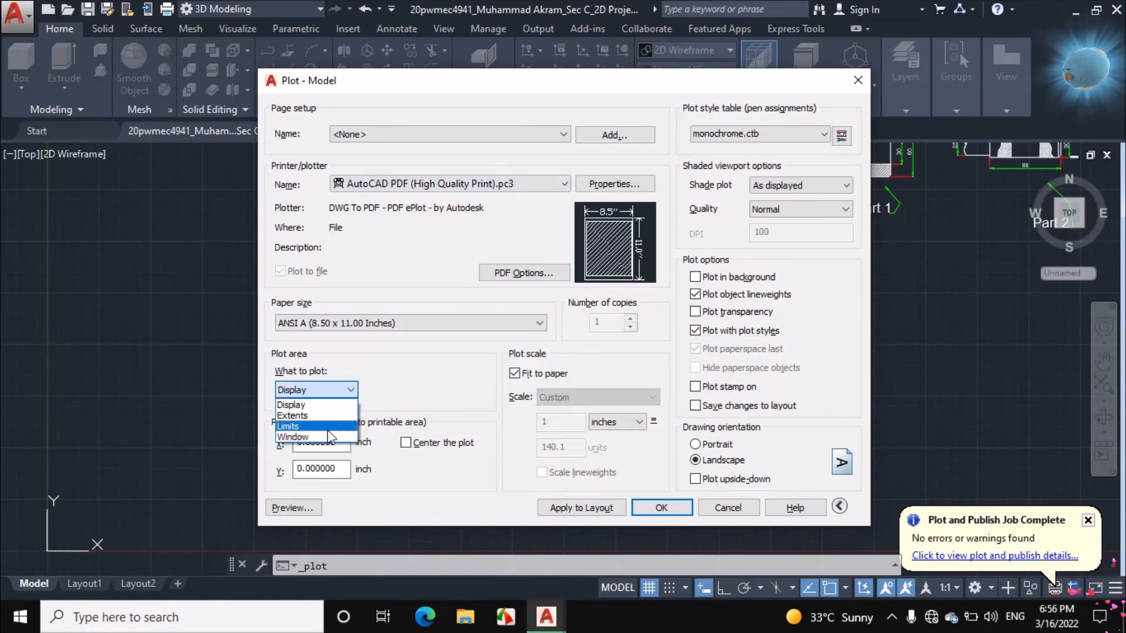
pyautogui.click(296, 426)
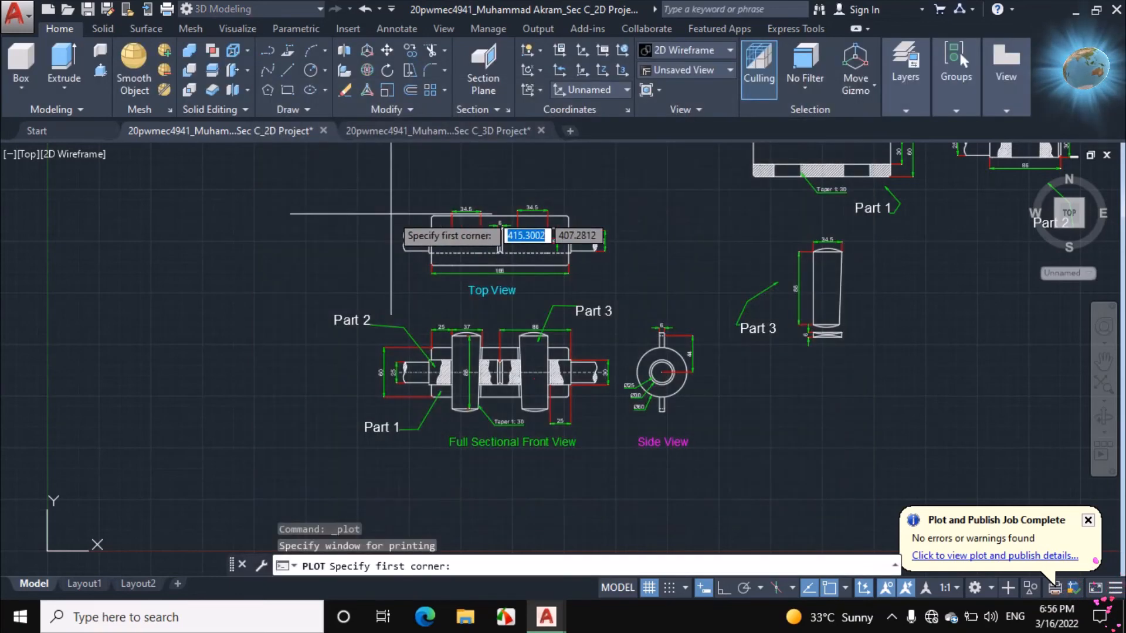
pyautogui.click(310, 189)
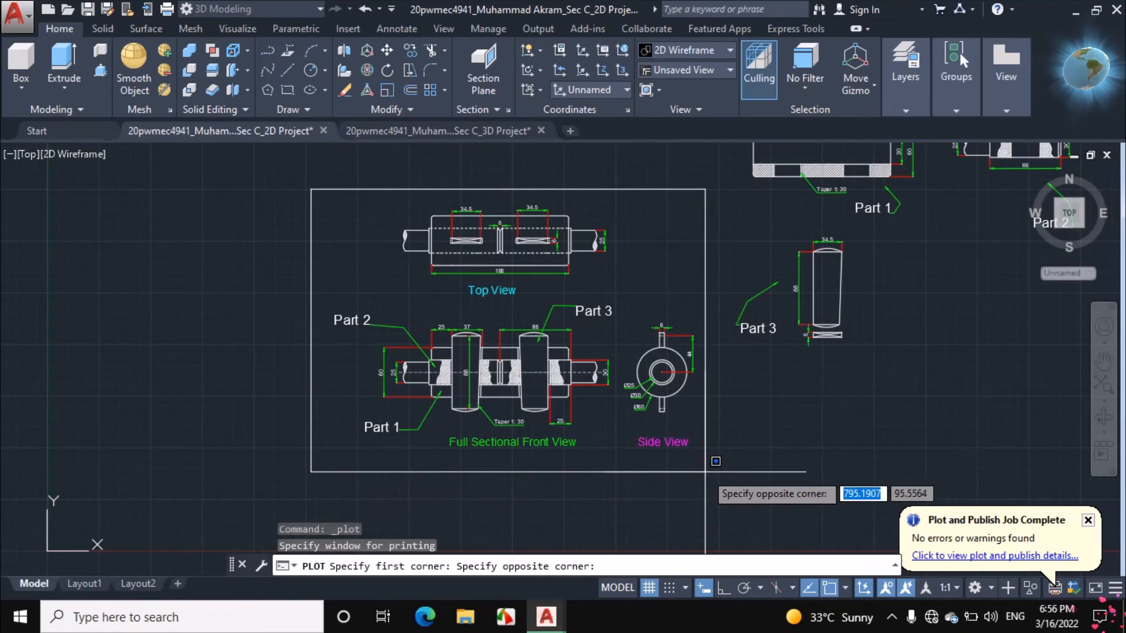
pyautogui.click(705, 469)
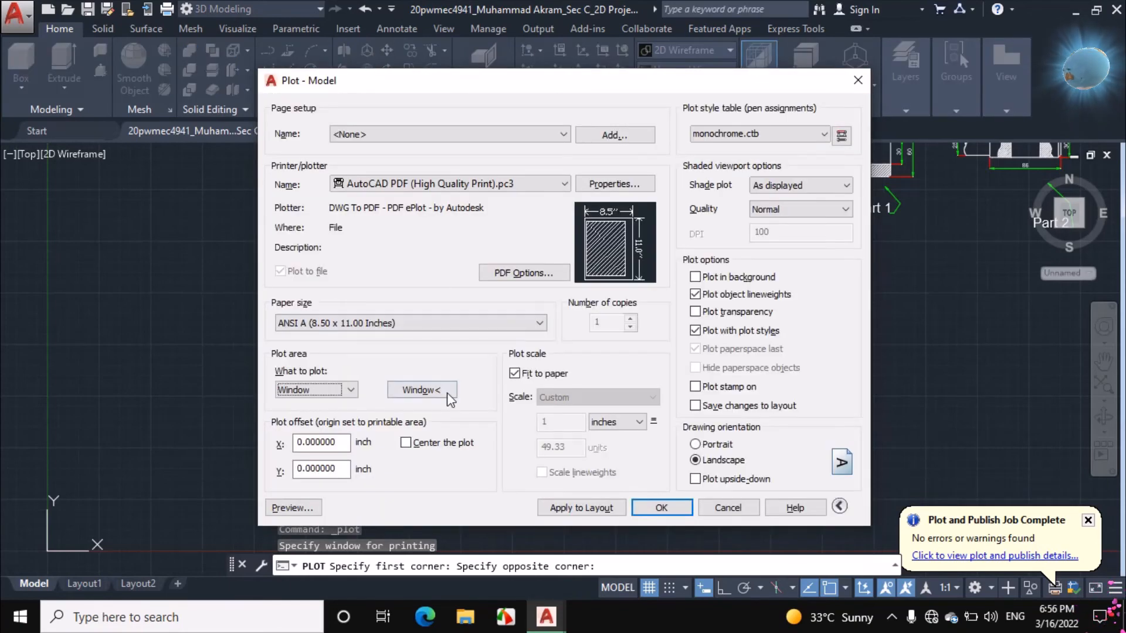
# Center the plot with scale units in mm and plot it to a PDF in the Micro folder under the suggested file name
pyautogui.click(433, 442)
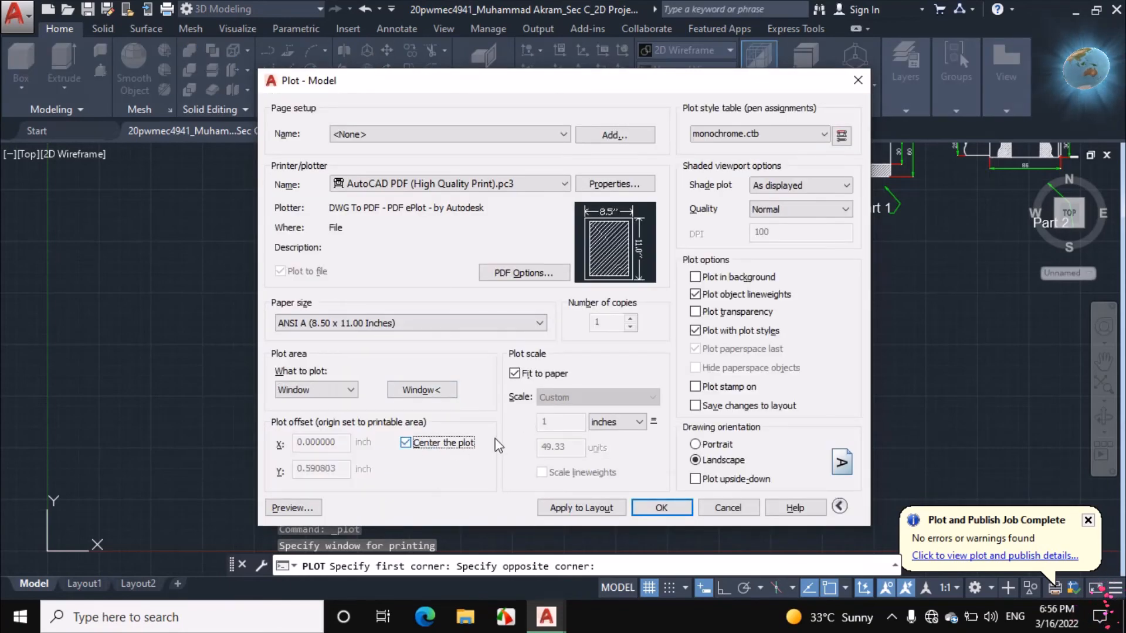
pyautogui.click(616, 422)
pyautogui.click(614, 451)
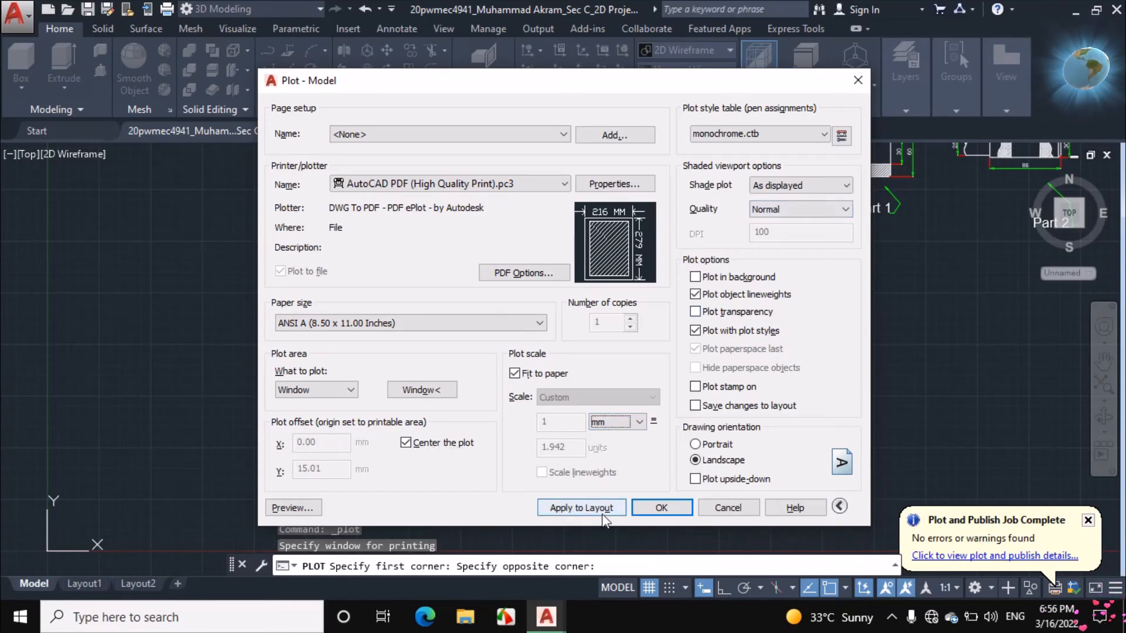
pyautogui.click(663, 508)
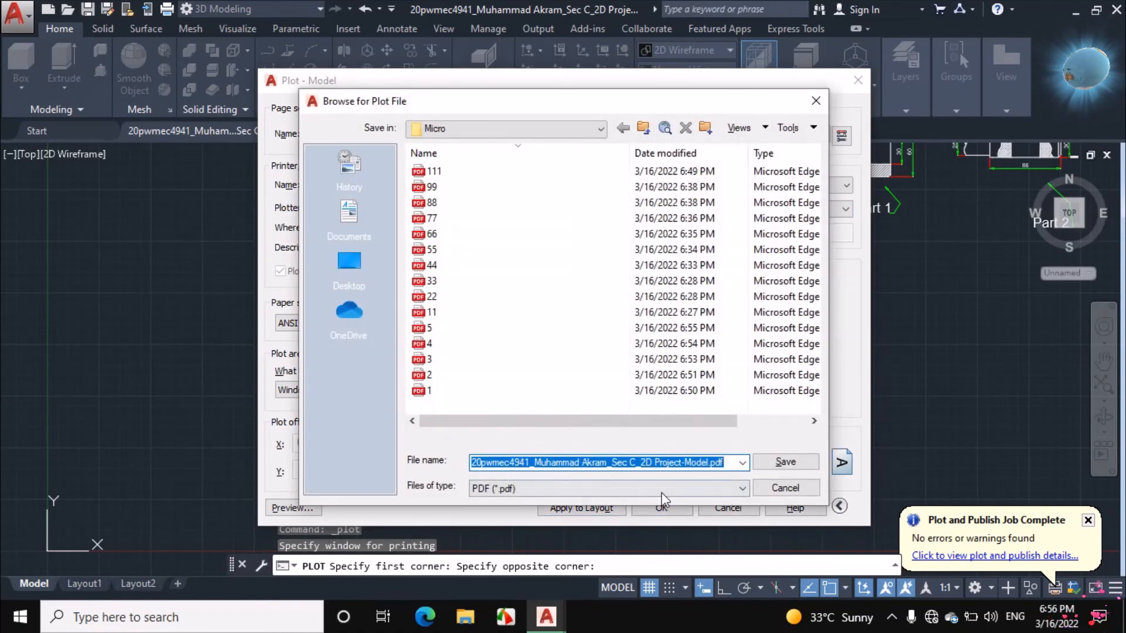
pyautogui.click(780, 463)
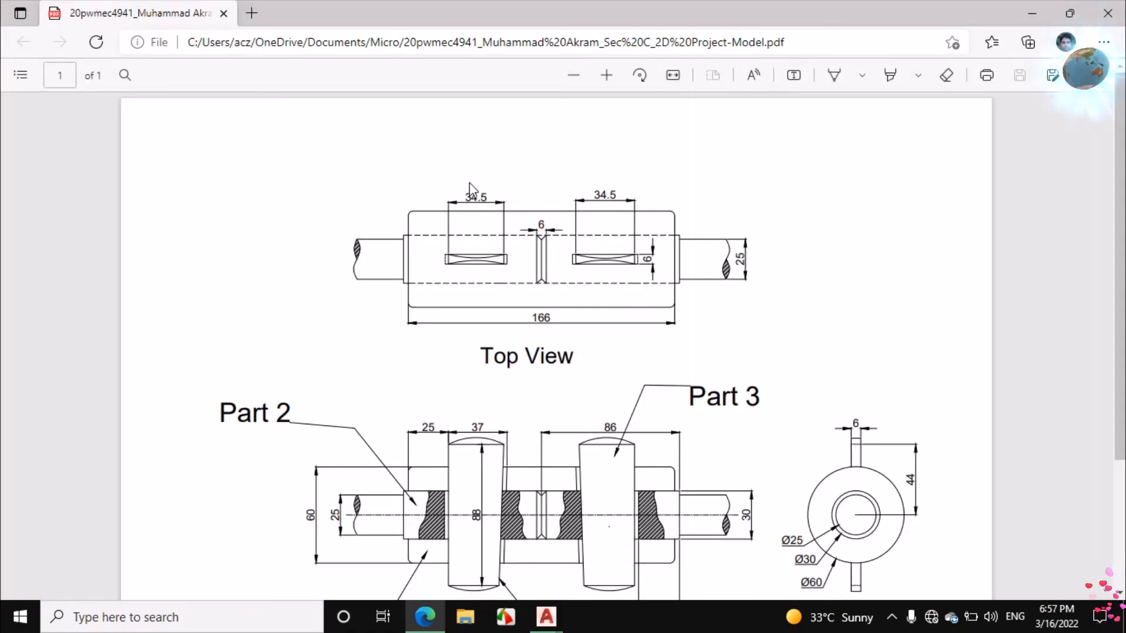
# Look over the monochrome top, front and side views in the plotted PDF, and return to the 2D drawing
pyautogui.scroll(-3, 469, 193)
pyautogui.scroll(3, 592, 325)
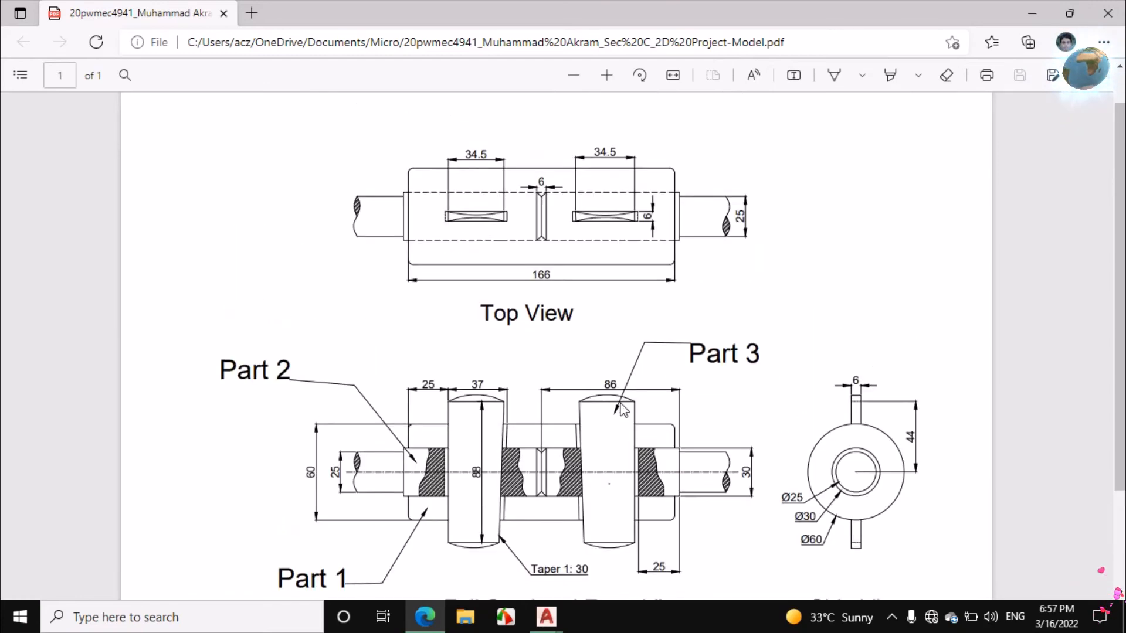
pyautogui.click(1108, 8)
pyautogui.scroll(1, 534, 338)
pyautogui.scroll(-1, 482, 366)
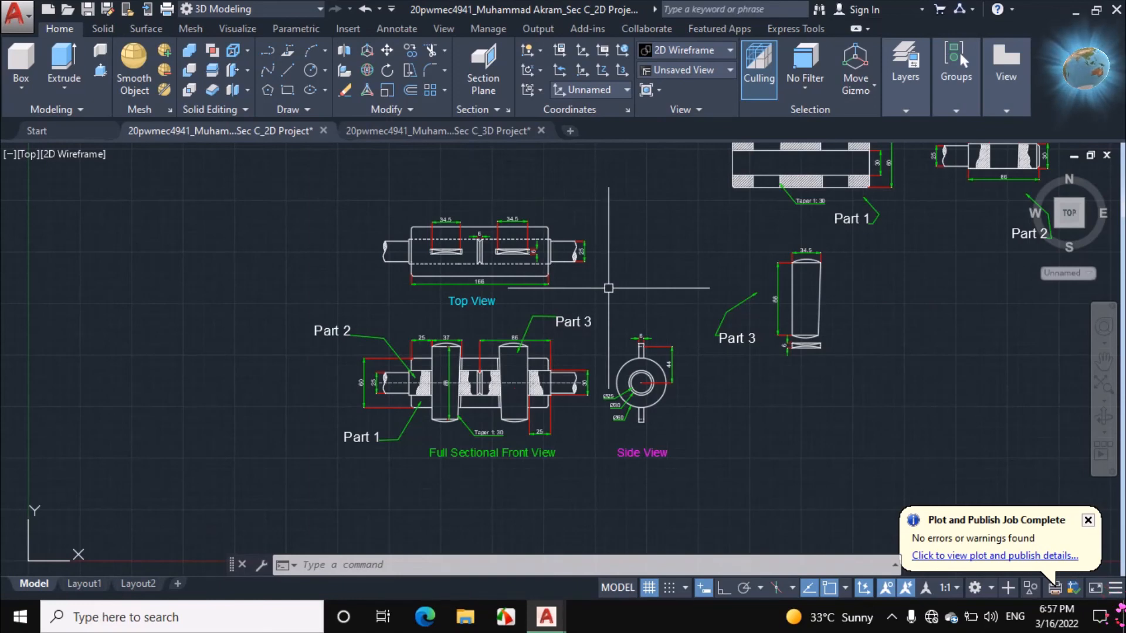
# Examine the plot area, Portrait and Landscape orientation, and shaded viewport quality options for a new model plot, keeping Landscape and Normal
pyautogui.hotkey('ctrl', 'p')
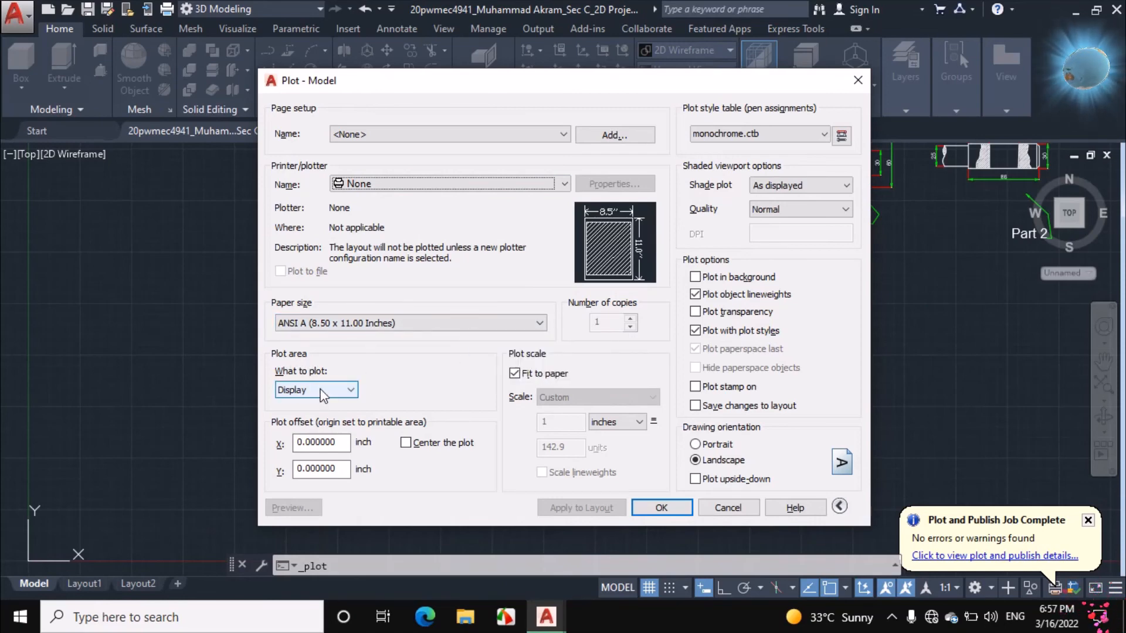
pyautogui.click(352, 389)
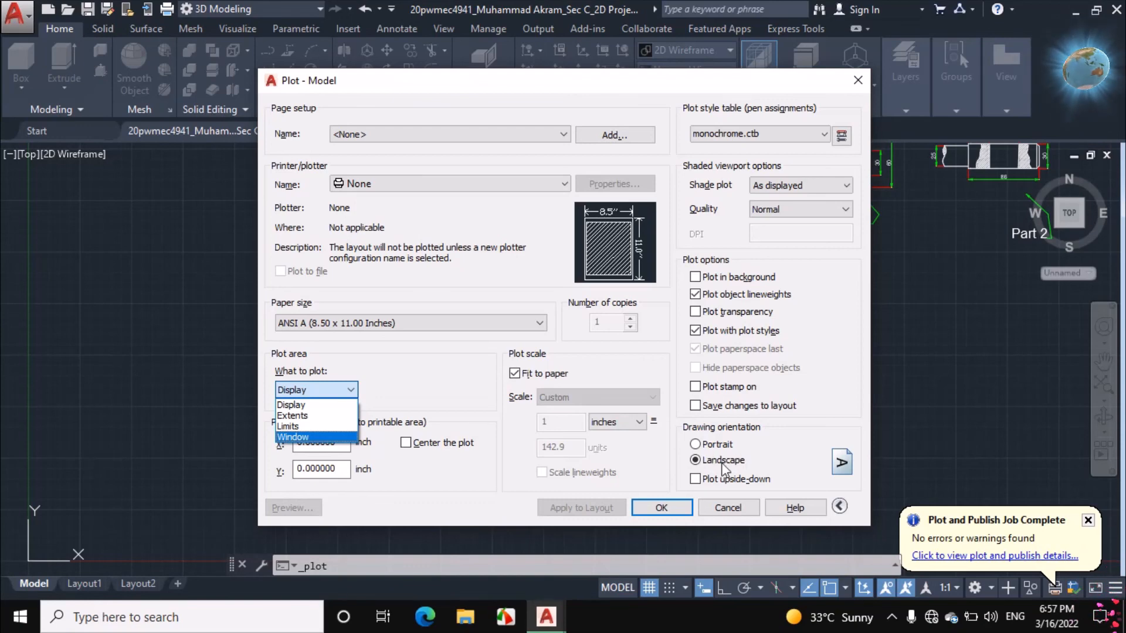
pyautogui.click(714, 442)
pyautogui.click(714, 446)
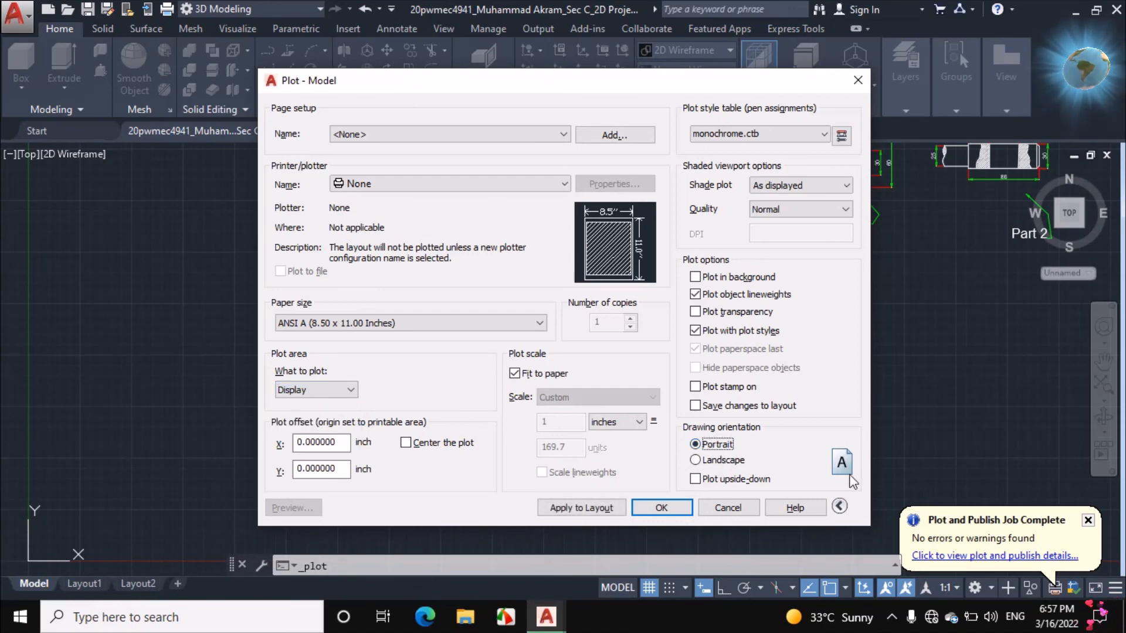
pyautogui.click(730, 462)
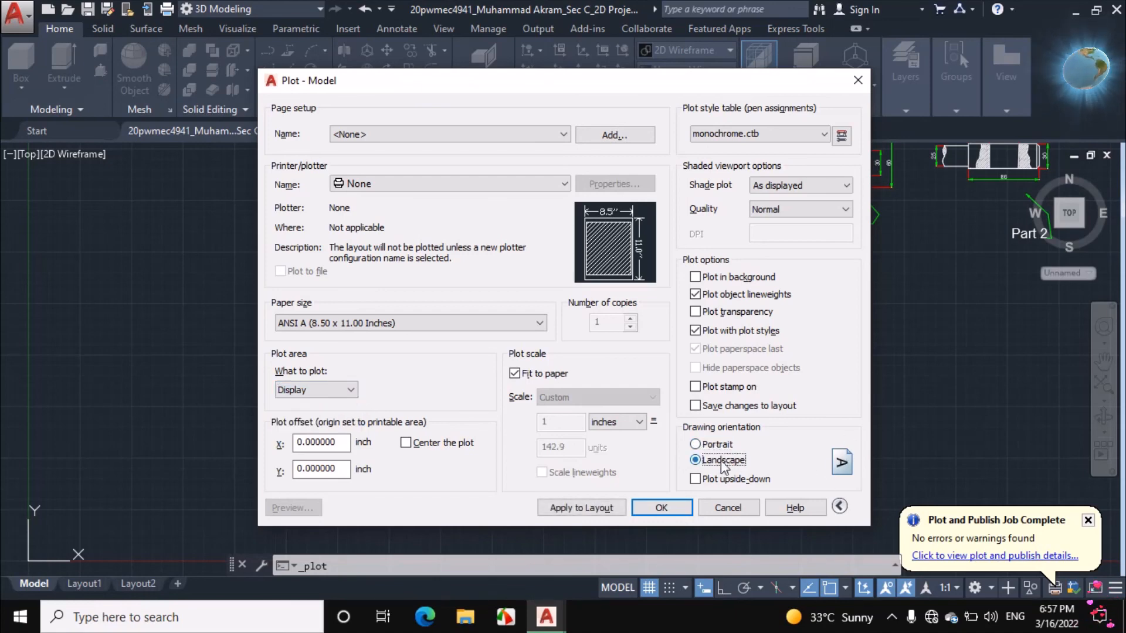
pyautogui.click(808, 210)
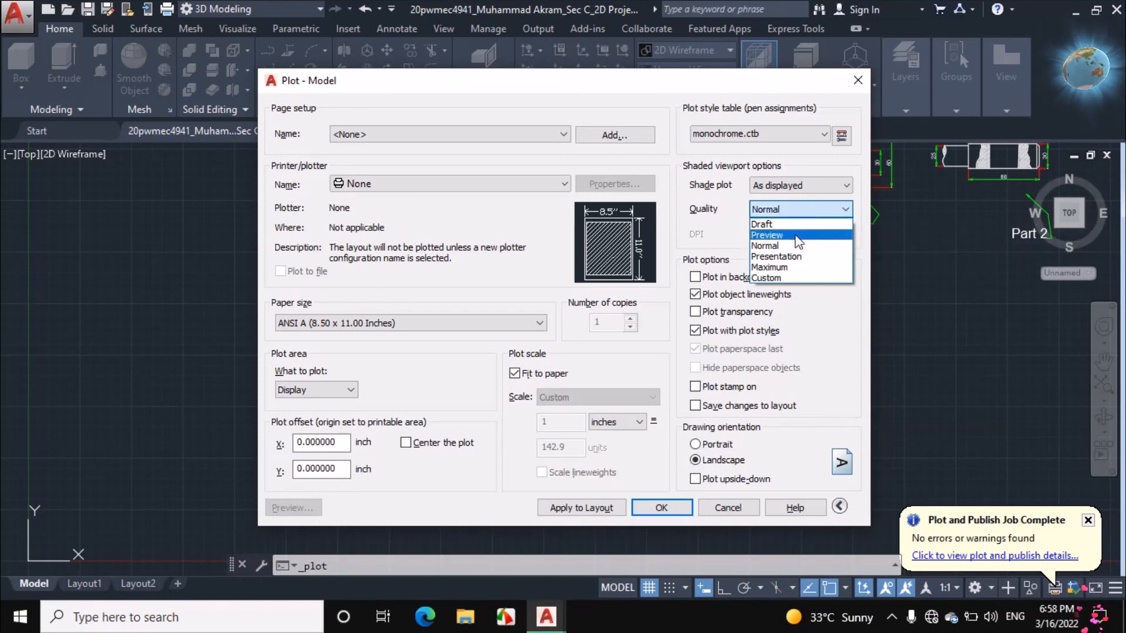
pyautogui.click(798, 215)
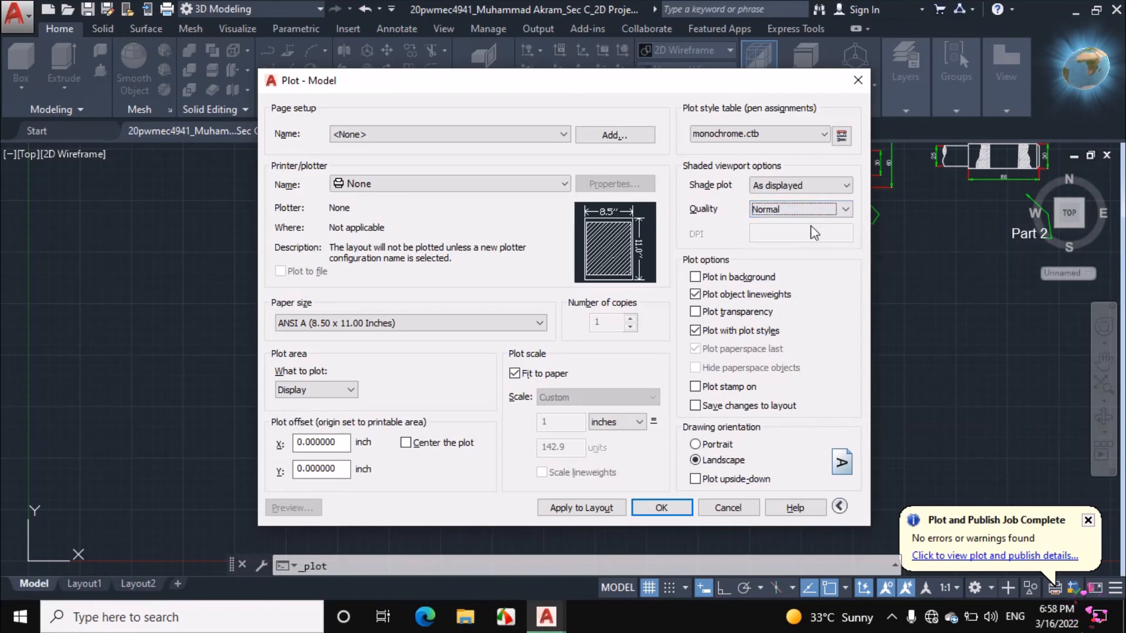